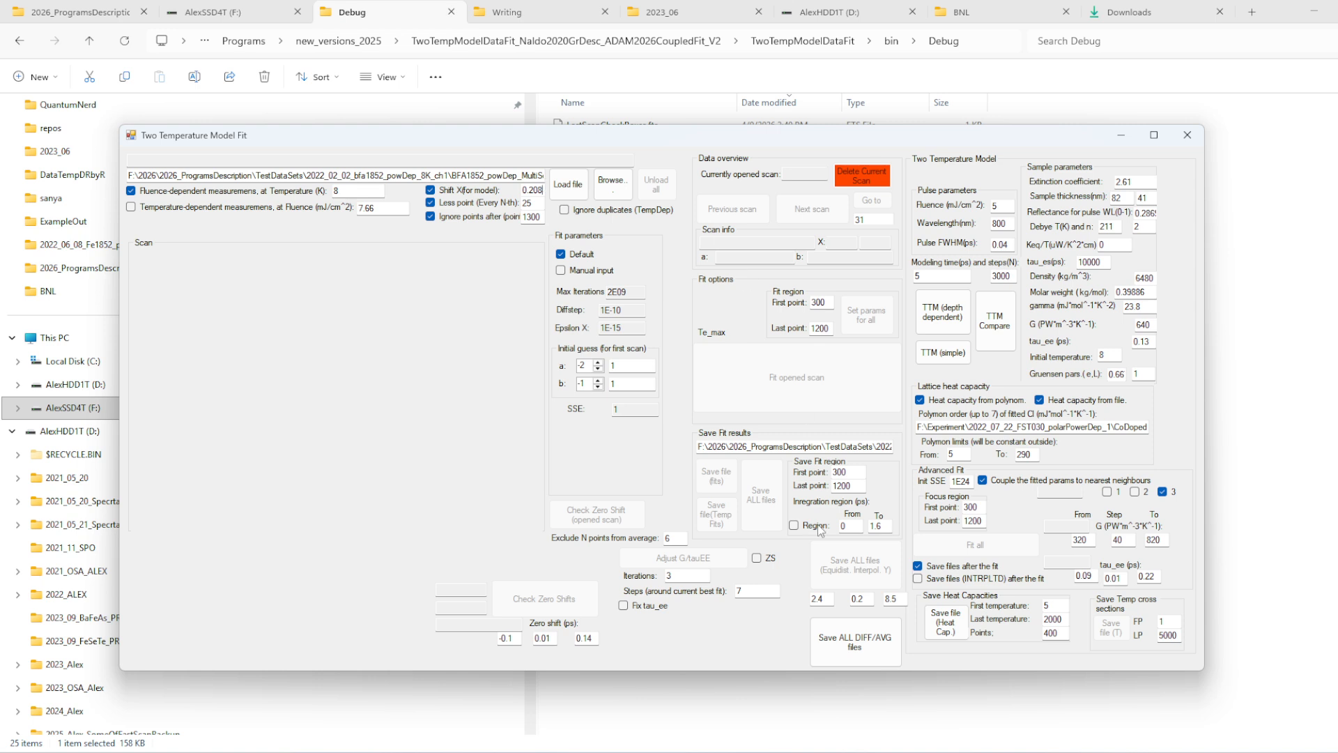
# - Look at the LastScanCheckBoxes.fts and LastScanTextBoxes.fts settings files in the Debug folder and return to the fit window
pyautogui.doubleClick(1153, 540)
pyautogui.doubleClick(1140, 577)
pyautogui.moveTo(847, 136); pyautogui.dragTo(857, 214)
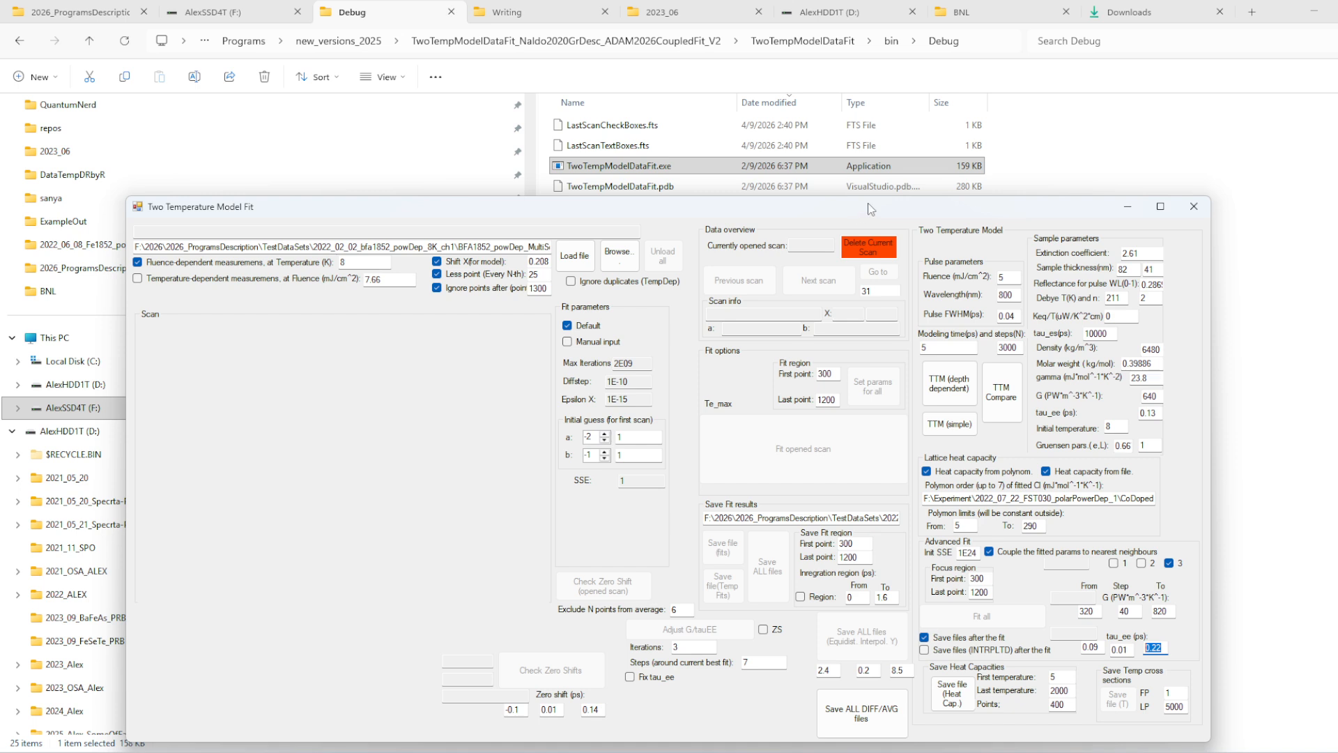
pyautogui.click(1040, 174)
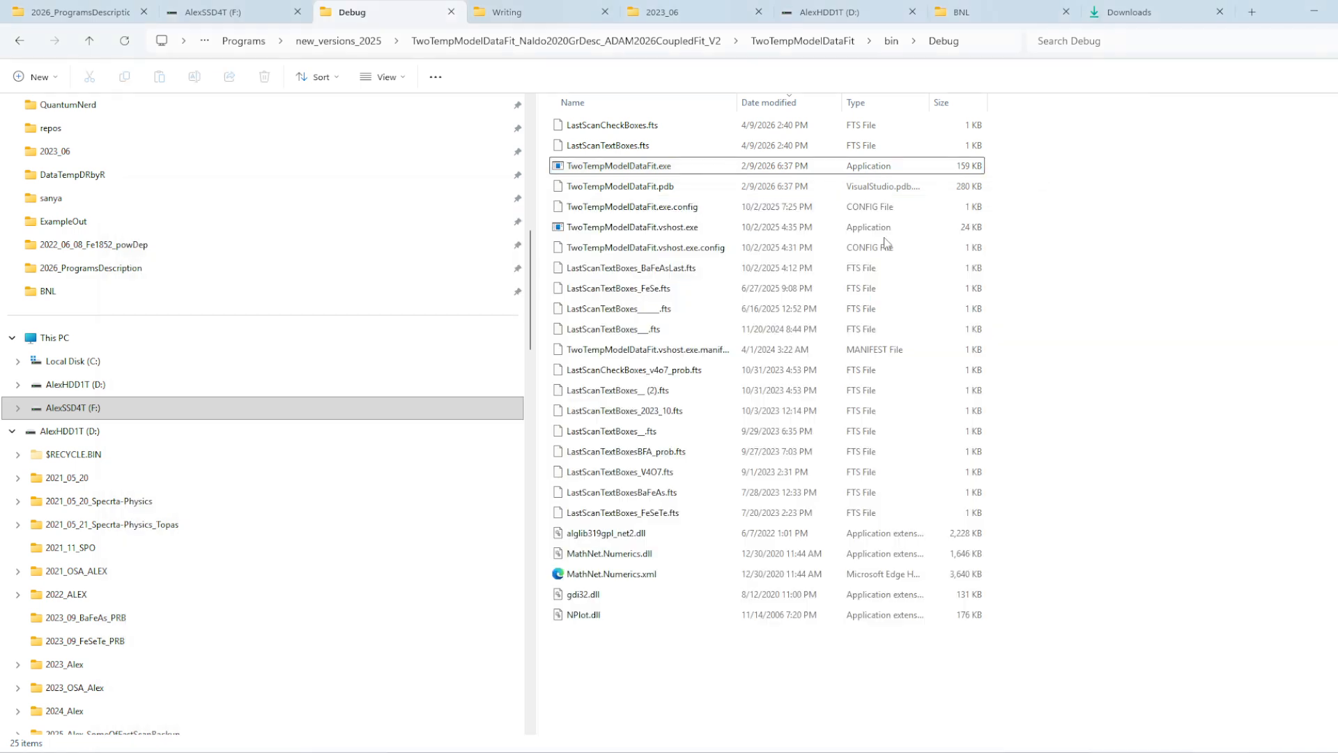
pyautogui.click(652, 155)
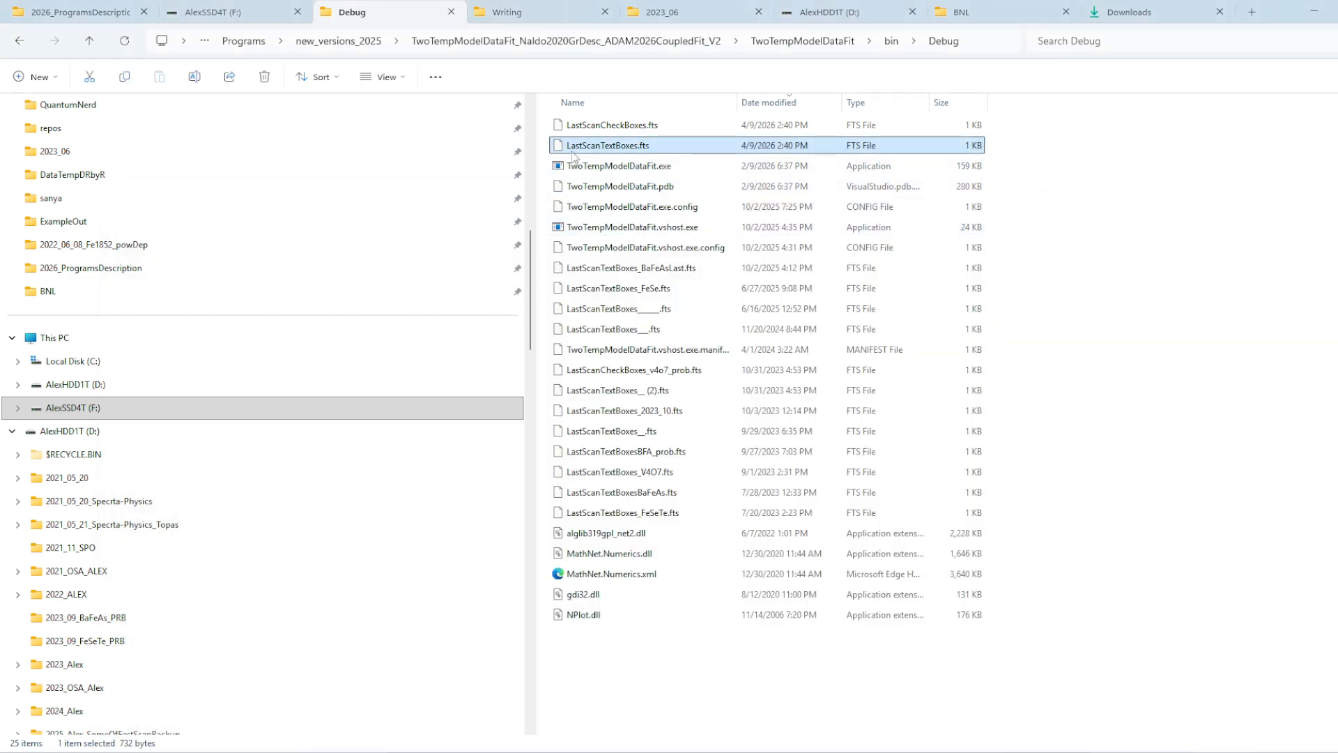
pyautogui.click(652, 131)
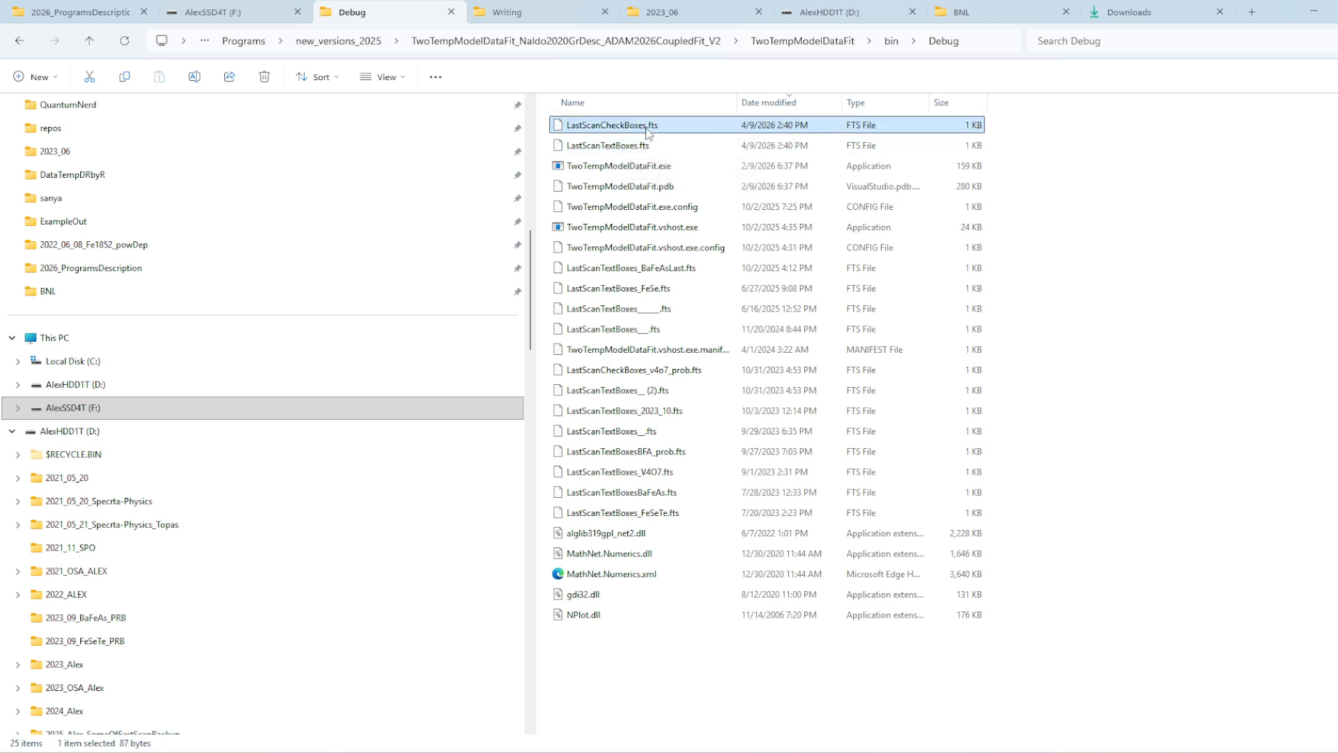
pyautogui.click(655, 146)
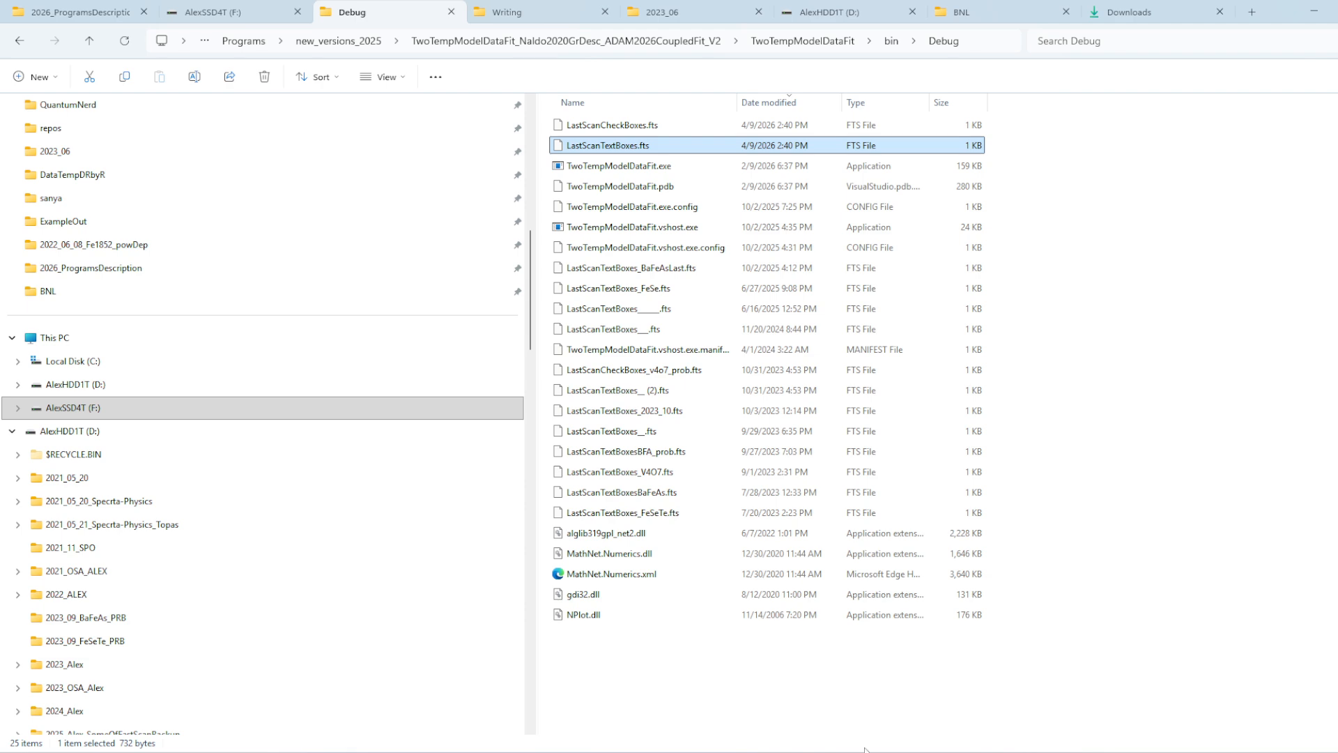
pyautogui.moveTo(833, 745)
pyautogui.click(893, 717)
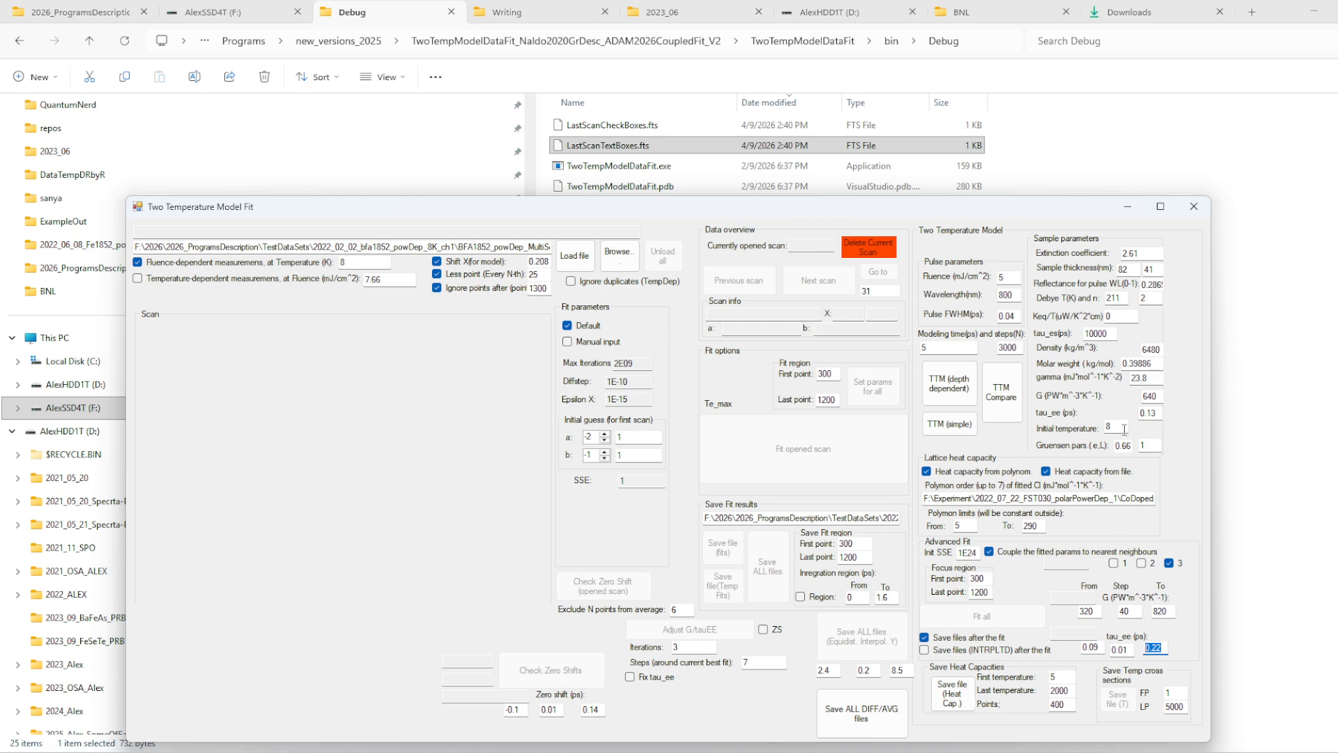
# - Set the pulse FWHM to 0.035 ps and the sample thickness to 80 nm in the two temperature model
pyautogui.click(1014, 315)
pyautogui.write('35')
pyautogui.click(1124, 269)
pyautogui.moveTo(1008, 315); pyautogui.dragTo(1019, 315)
pyautogui.click(1129, 269)
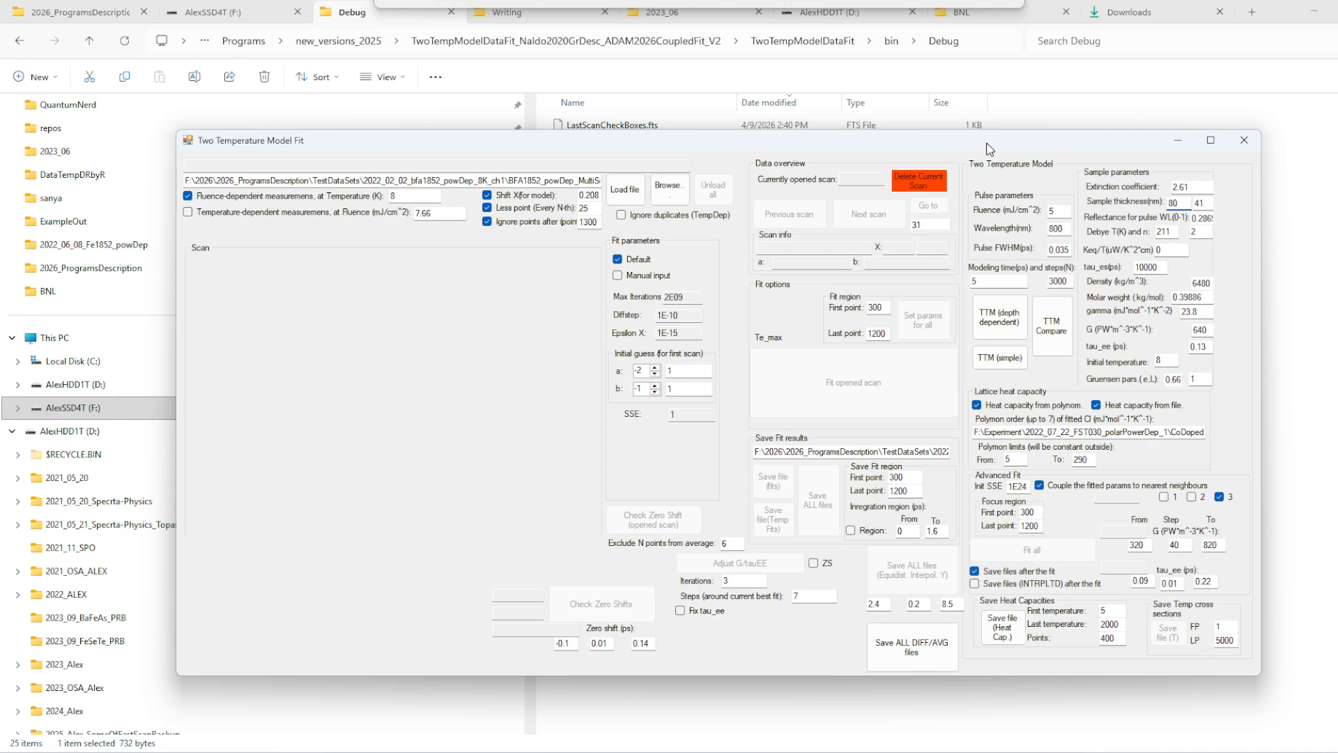
pyautogui.moveTo(938, 215); pyautogui.dragTo(974, 157)
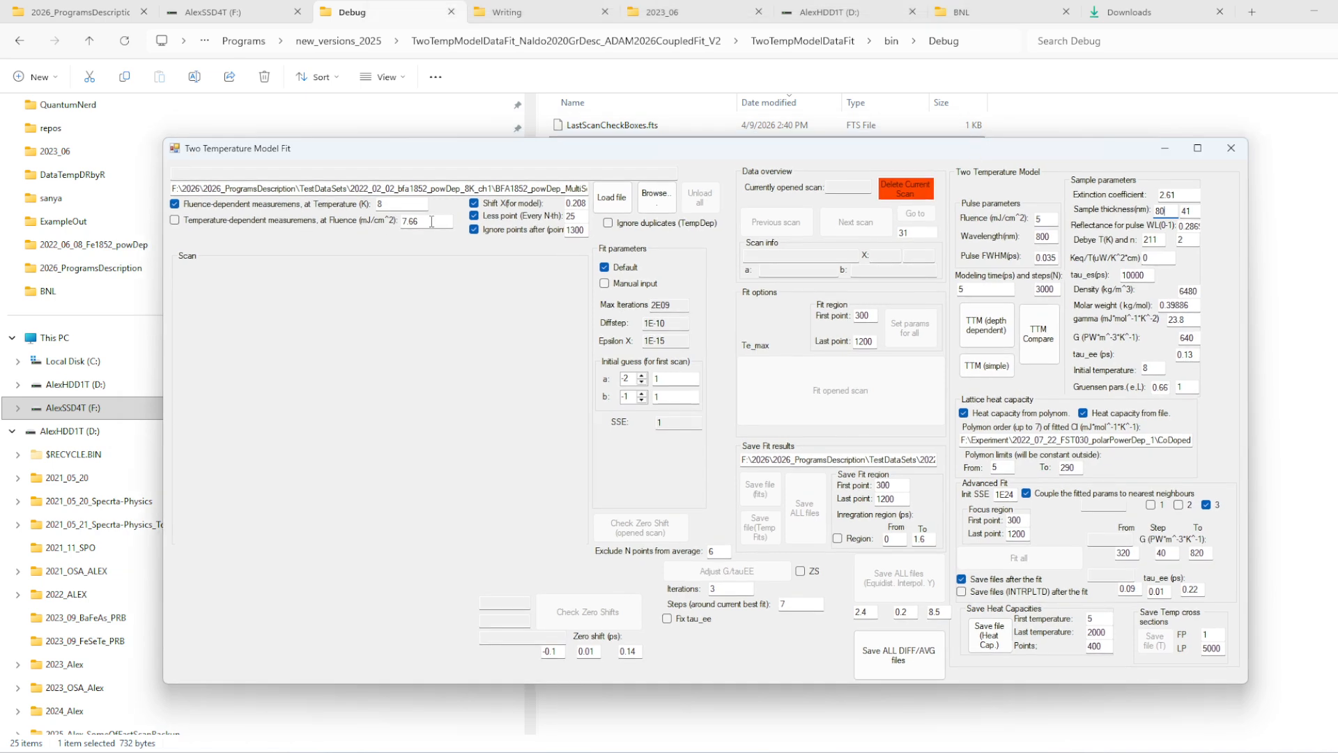
# - Turn off the X shift for the model and set its value to 0
pyautogui.click(475, 204)
pyautogui.doubleClick(566, 203)
pyautogui.write('0')
# - Choose the BFA1852_powDep text file from the TTM\PowDep folder as the input data file
pyautogui.click(658, 199)
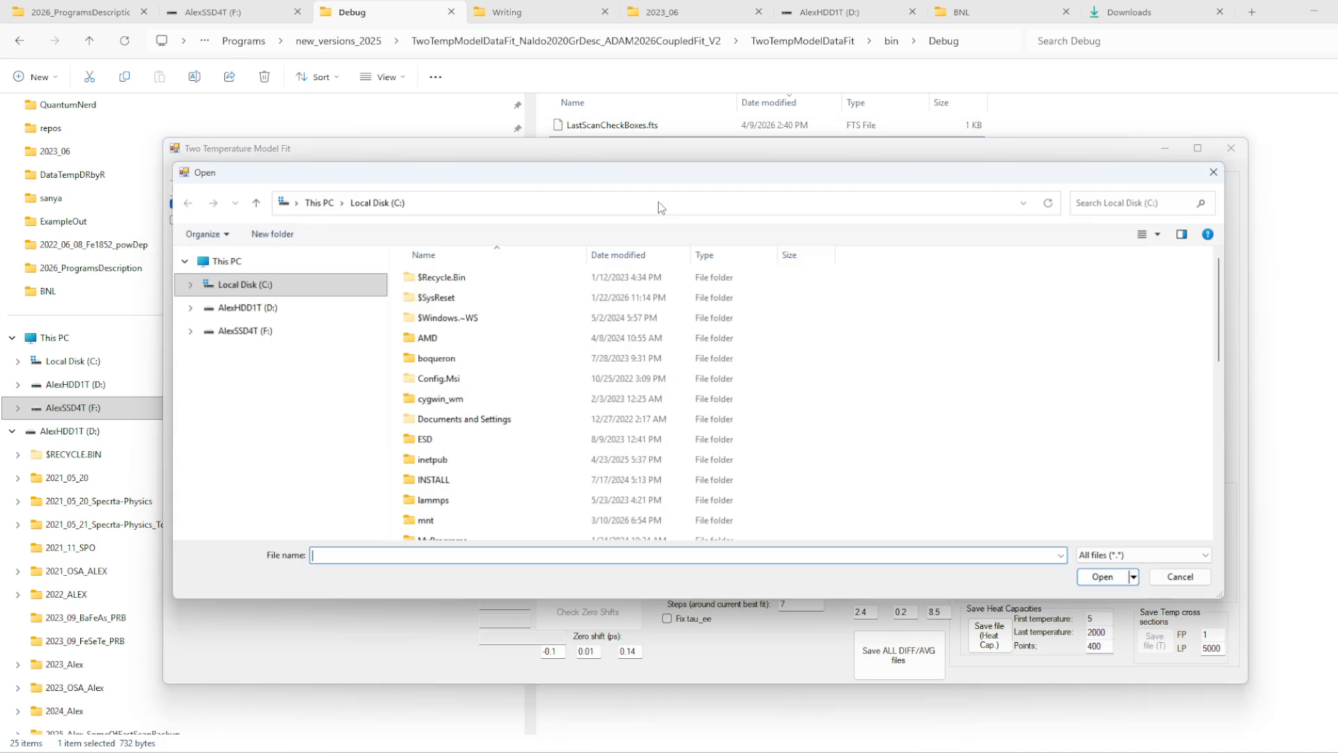
pyautogui.click(225, 419)
pyautogui.click(479, 278)
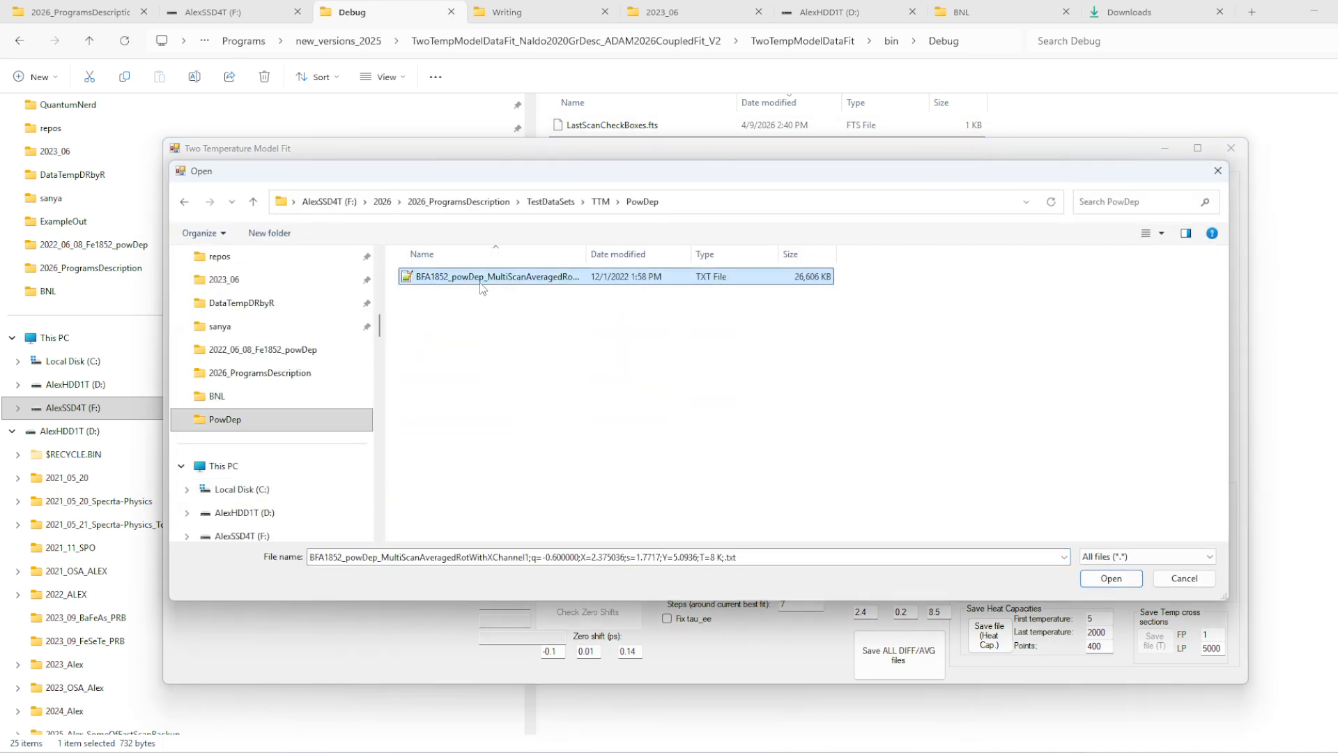
pyautogui.click(1094, 581)
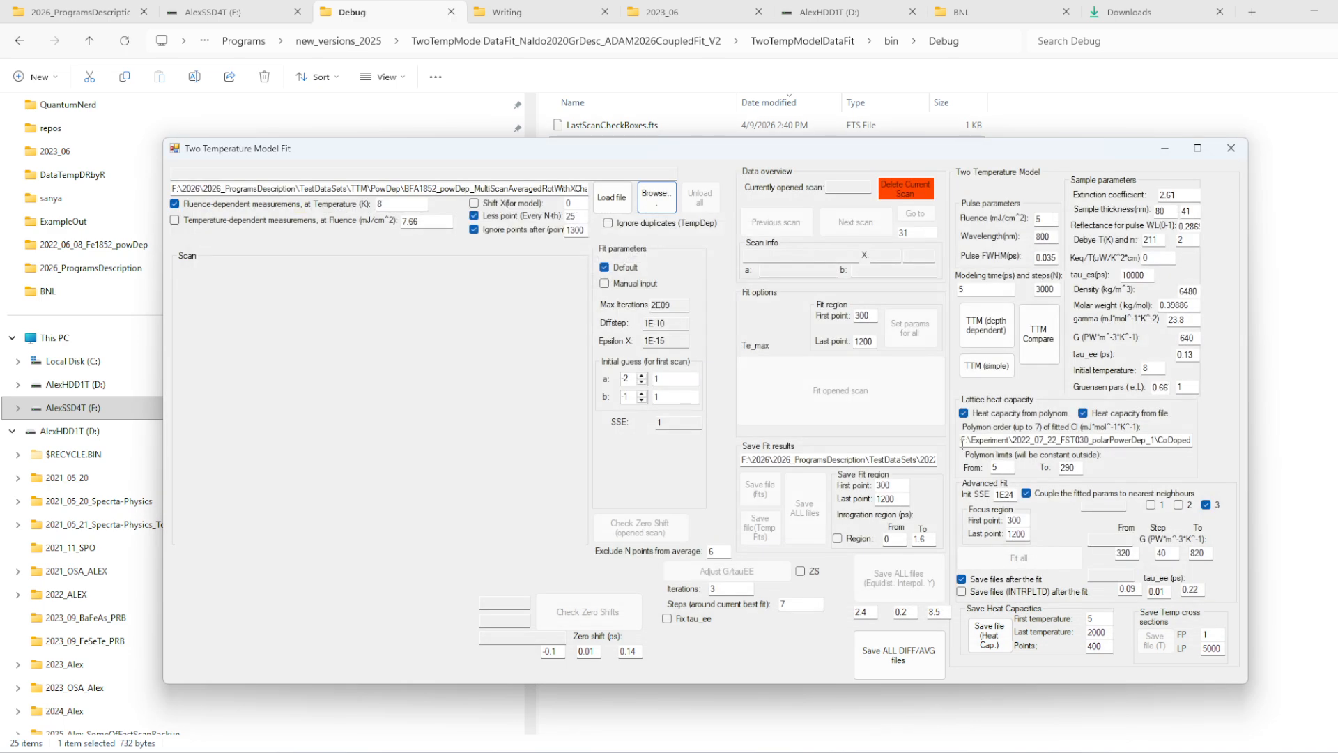
# - Replace the lattice heat capacity file path with the one for CoDopedBaFe2As2HeatCap.txt in the TTM\heatCap test data folder
pyautogui.click(962, 442)
pyautogui.moveTo(961, 443); pyautogui.dragTo(1230, 448)
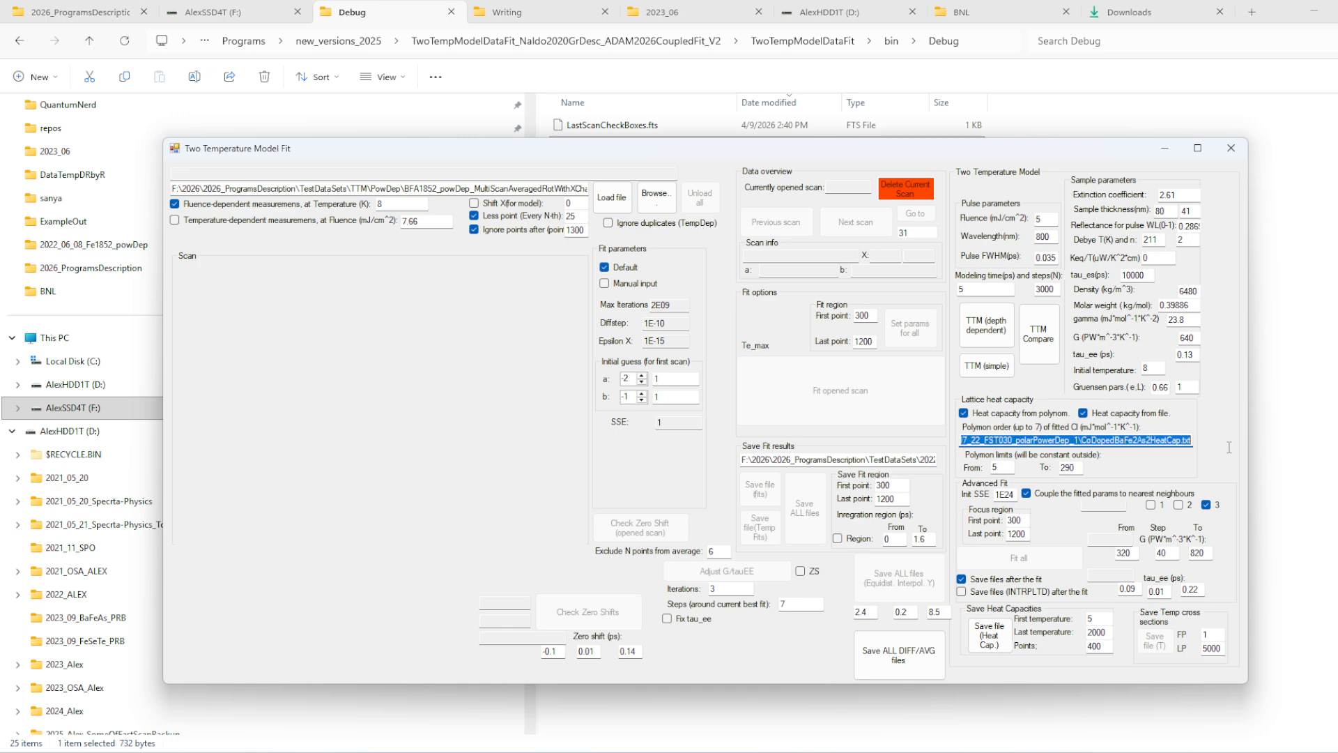
pyautogui.click(670, 201)
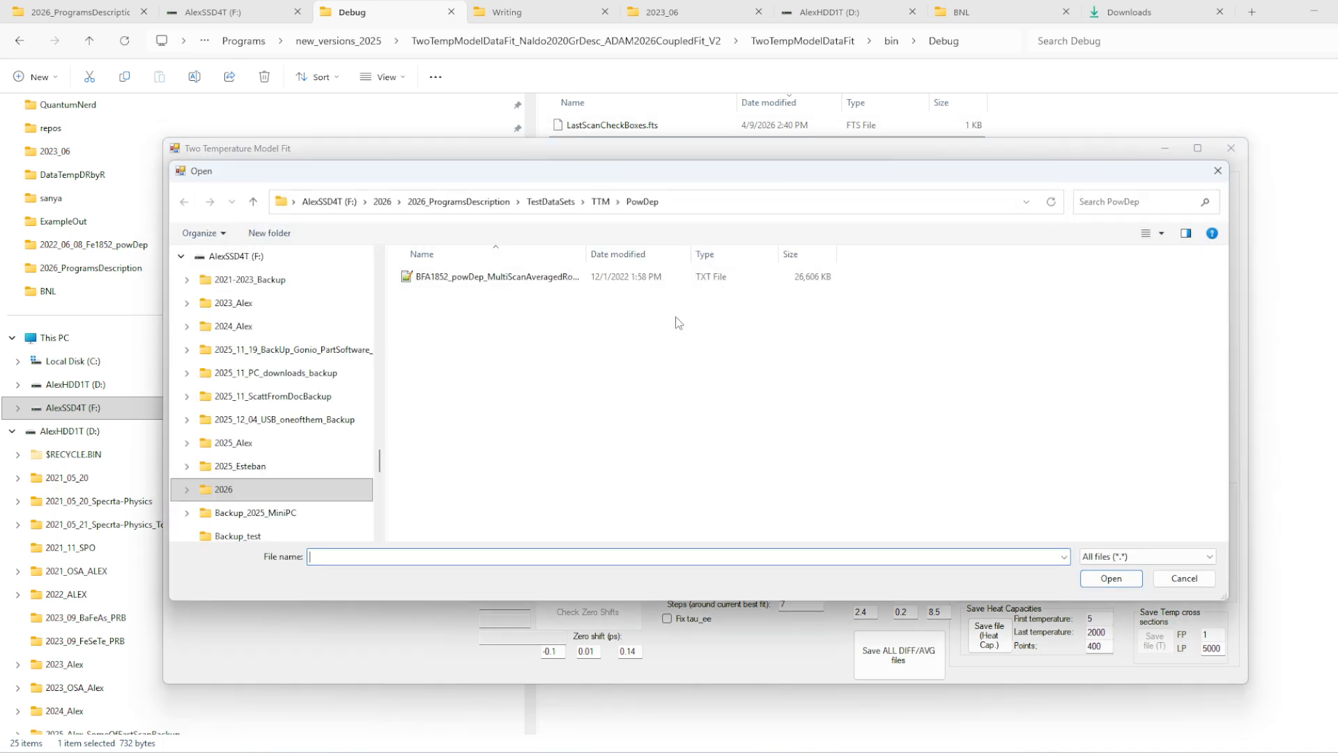
pyautogui.click(599, 202)
pyautogui.doubleClick(456, 282)
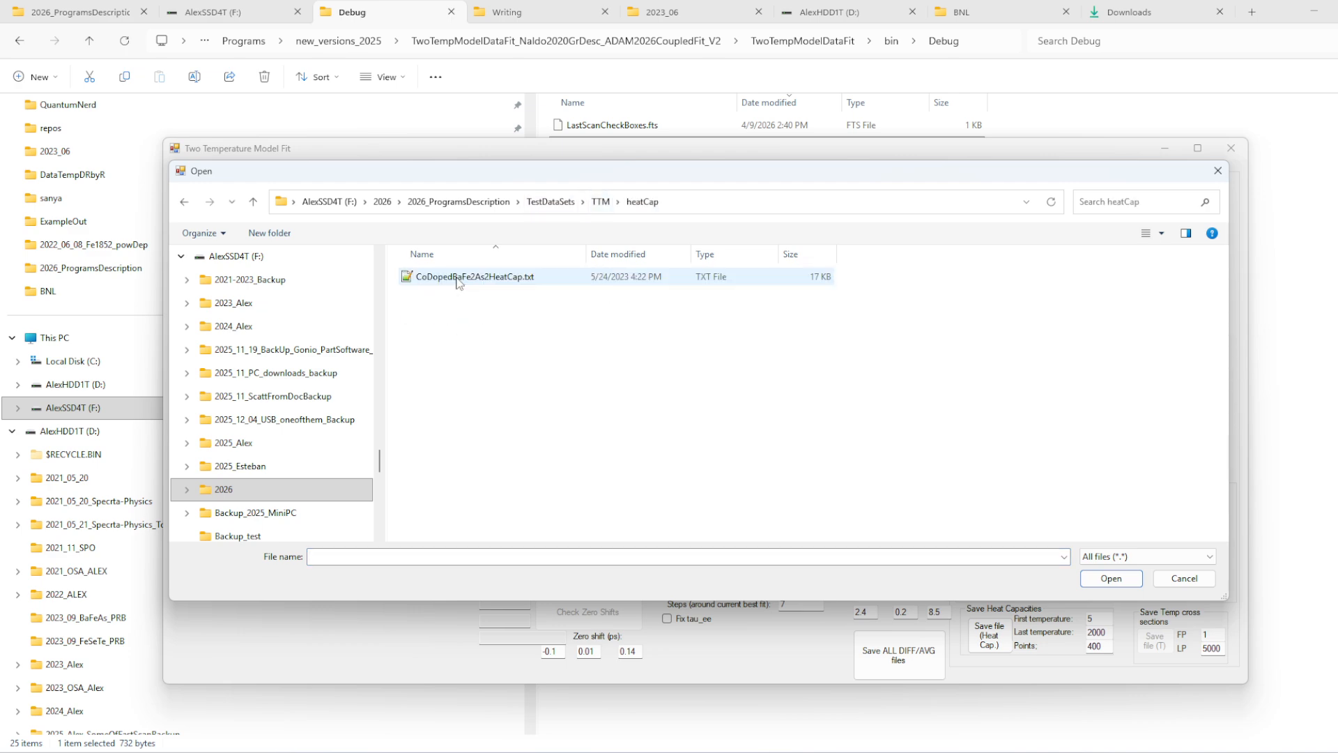
pyautogui.click(454, 276)
pyautogui.click(1110, 578)
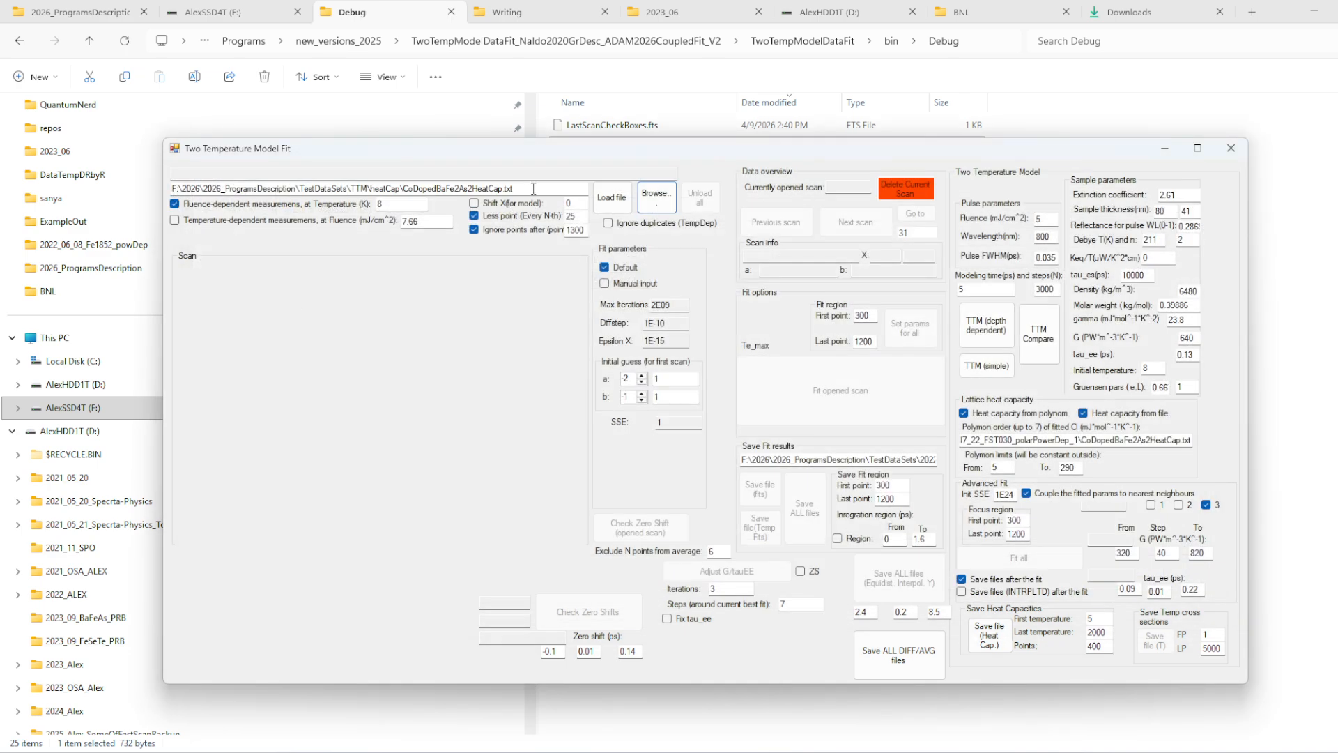
pyautogui.click(1174, 441)
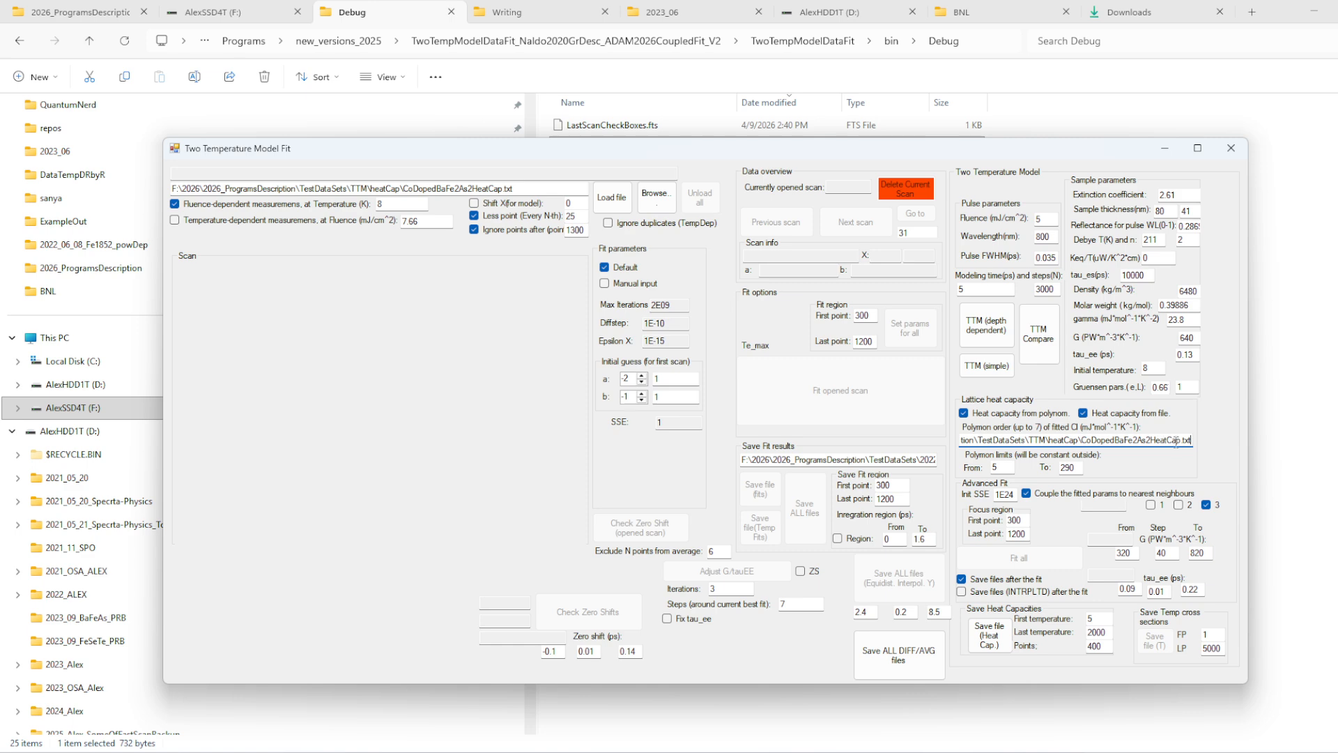
pyautogui.moveTo(1191, 441); pyautogui.dragTo(956, 444)
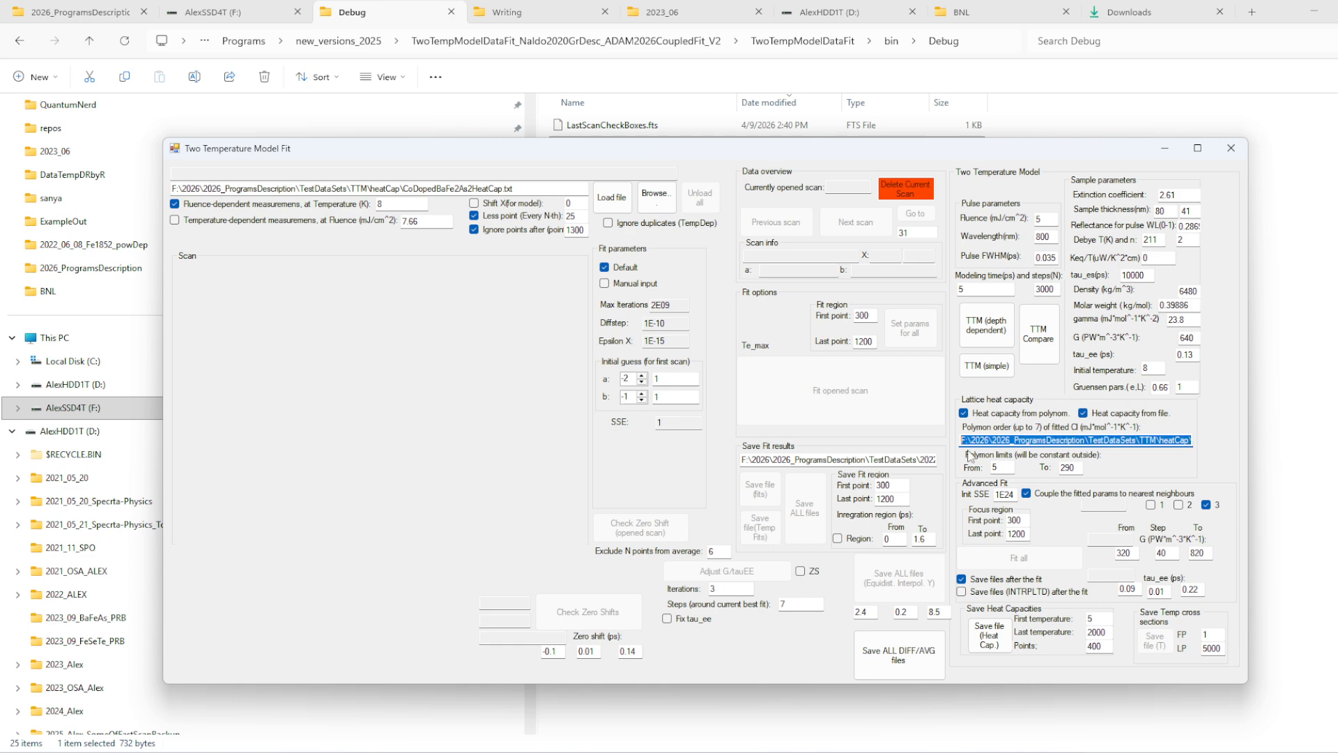
pyautogui.click(968, 441)
# - Restore the BFA1852_powDep text file in TTM\PowDep as the data file path
pyautogui.click(655, 198)
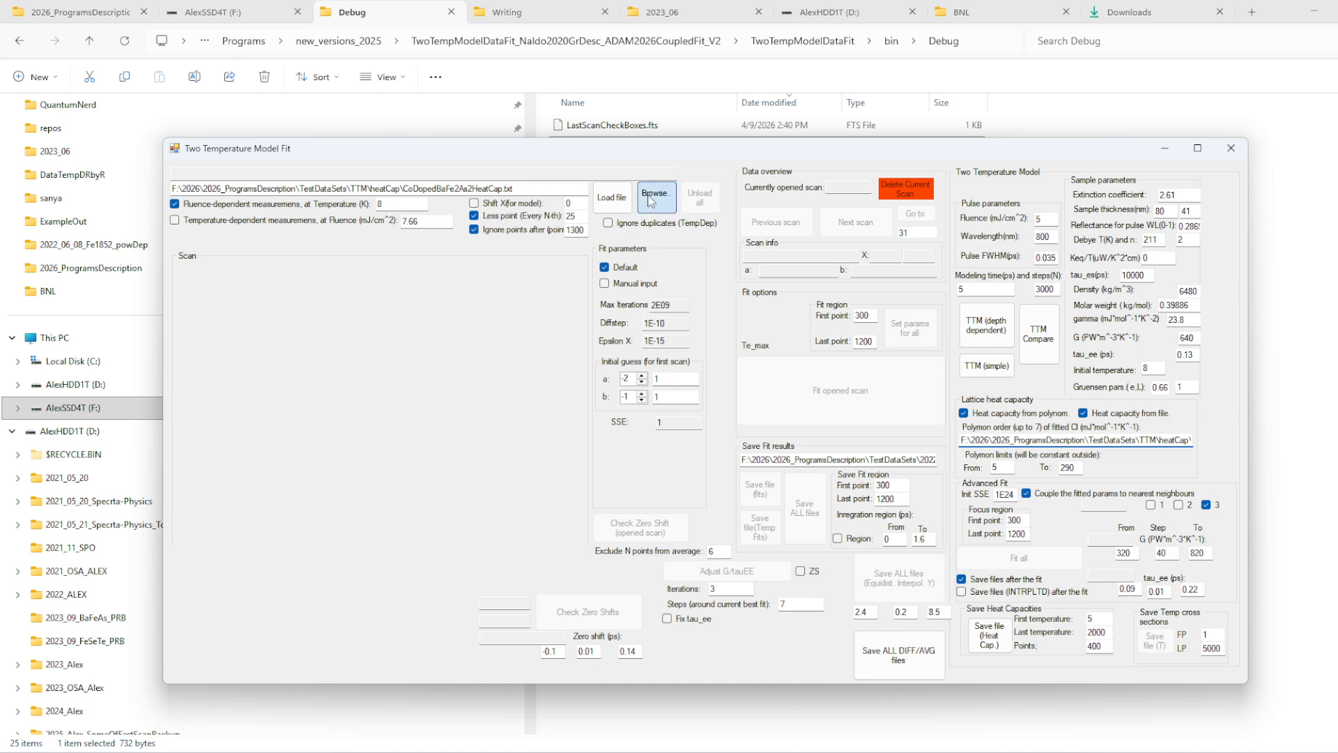
pyautogui.click(608, 203)
pyautogui.click(603, 202)
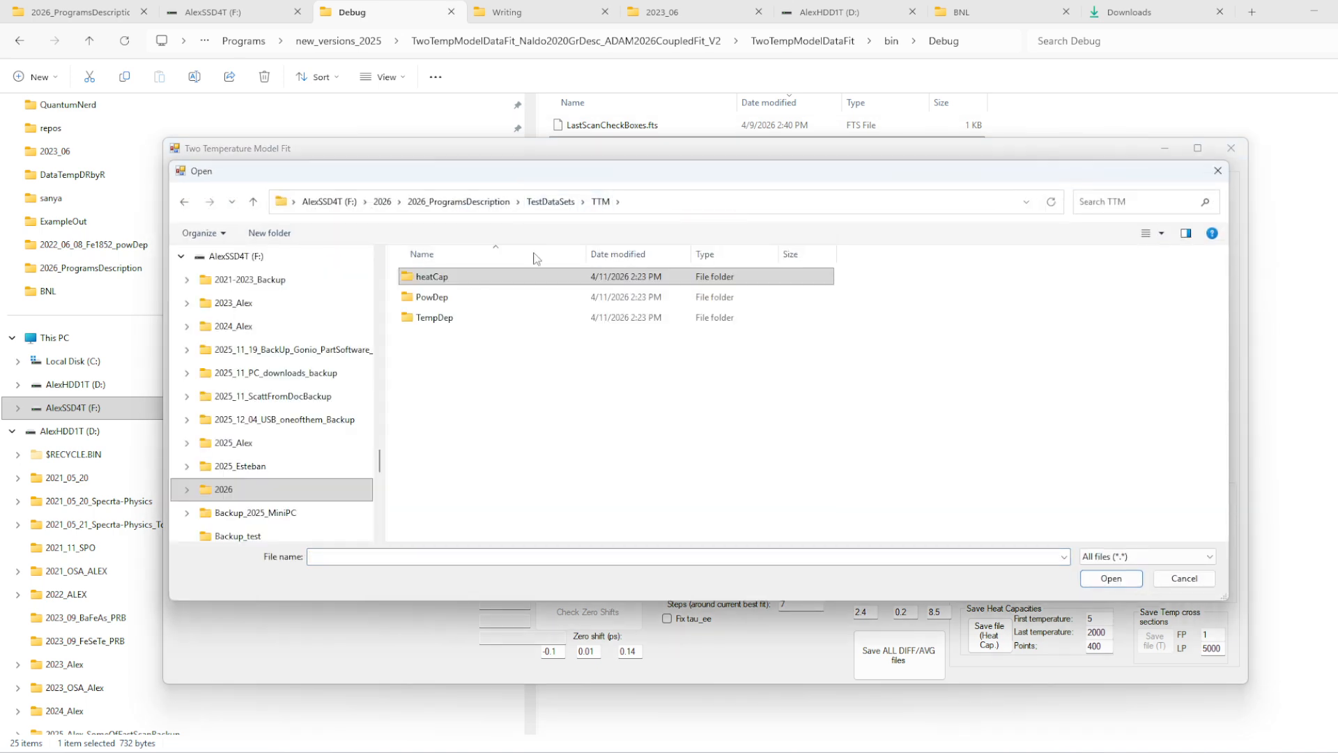
pyautogui.doubleClick(446, 296)
pyautogui.click(446, 279)
pyautogui.click(1104, 585)
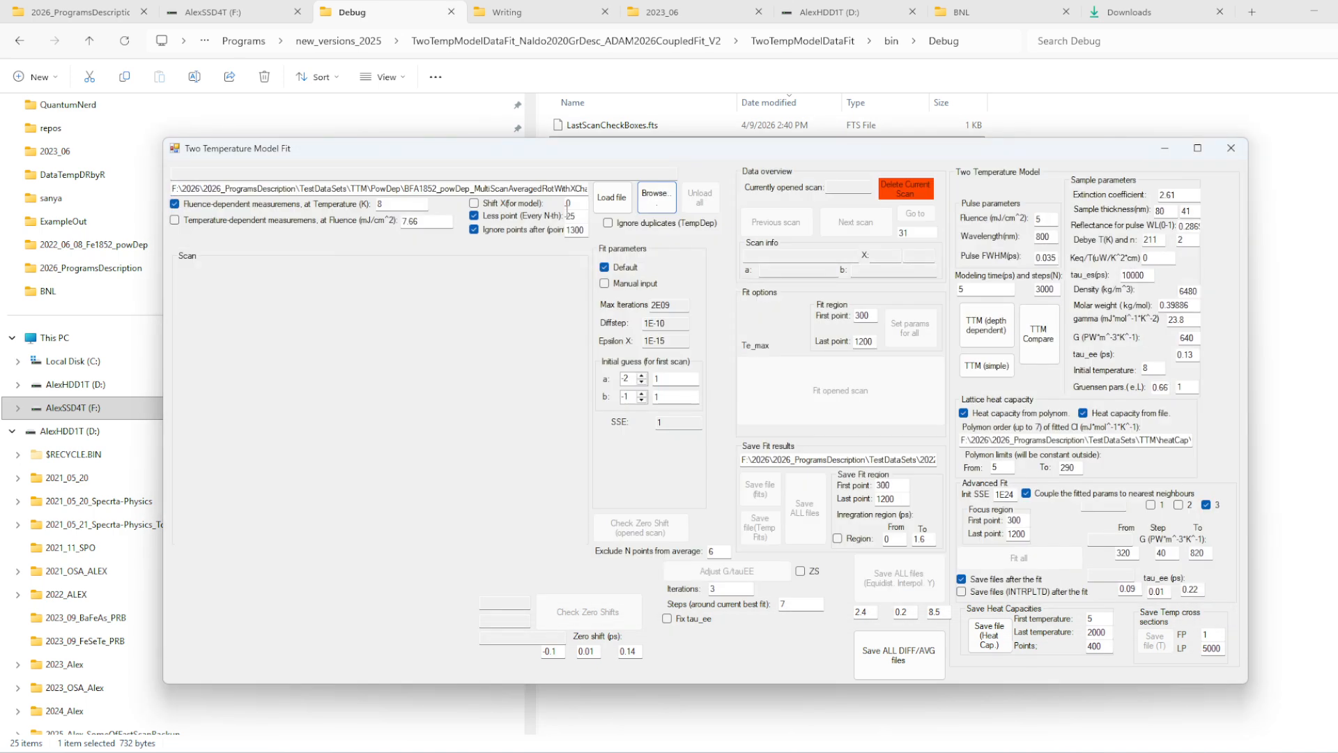
pyautogui.moveTo(174, 188); pyautogui.dragTo(598, 192)
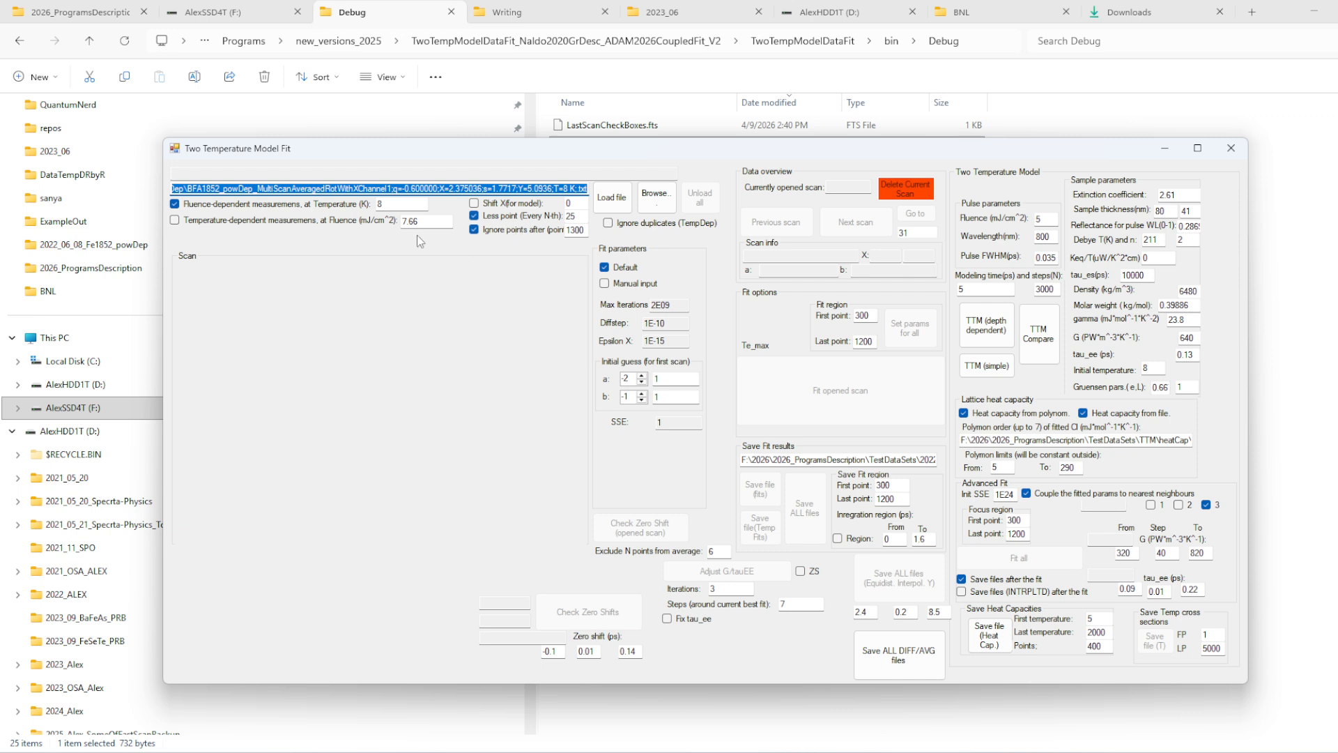
# - Load the data with every point kept (N = 1) and without ignoring points at the end
pyautogui.doubleClick(569, 216)
pyautogui.write('1')
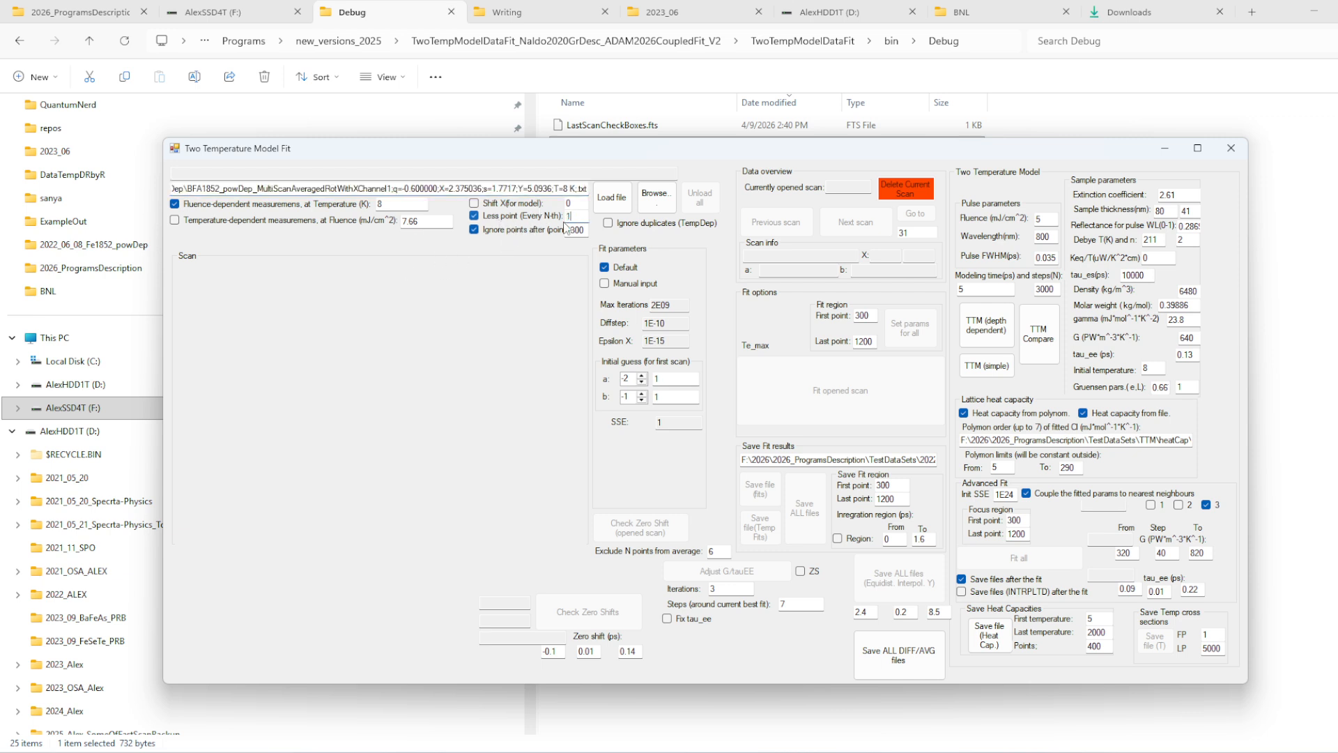
pyautogui.click(560, 231)
pyautogui.click(611, 198)
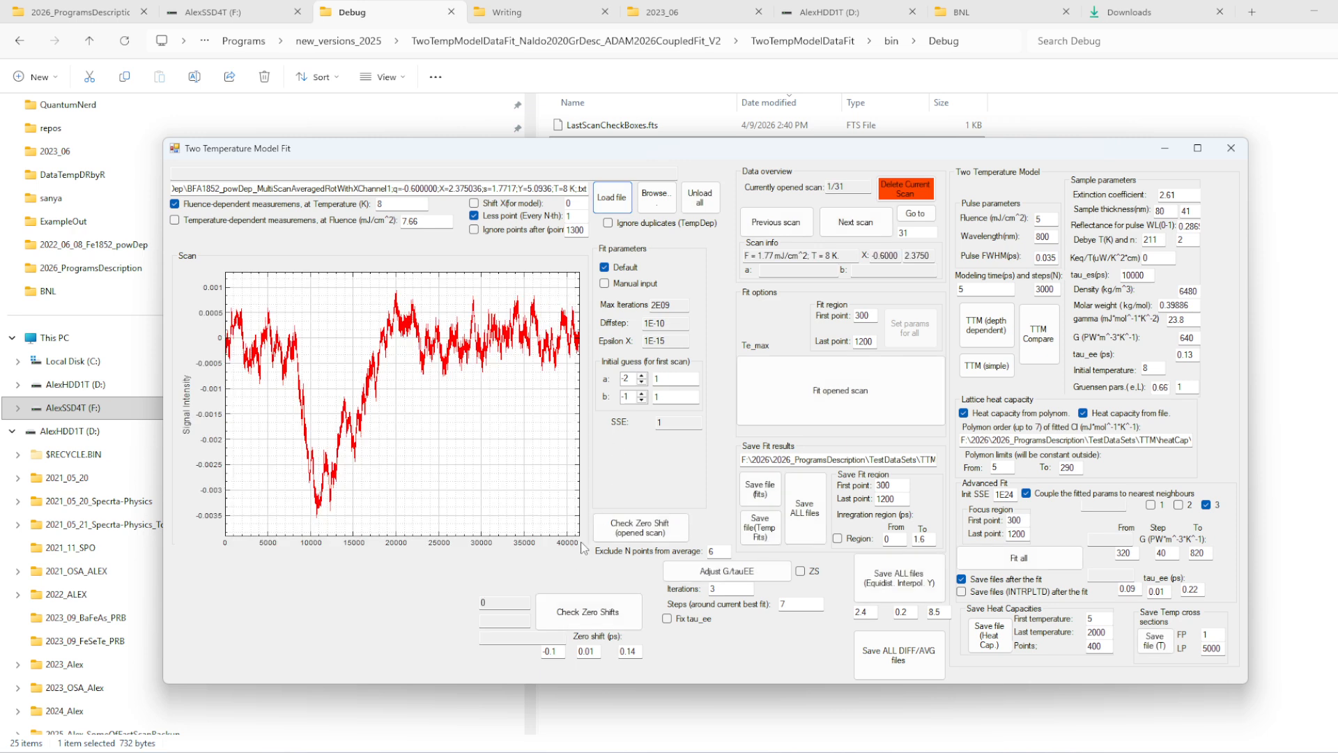
# - Reduce the data to every 25th point, reload the file and go to scan 31
pyautogui.doubleClick(570, 216)
pyautogui.write('25')
pyautogui.press('Tab')
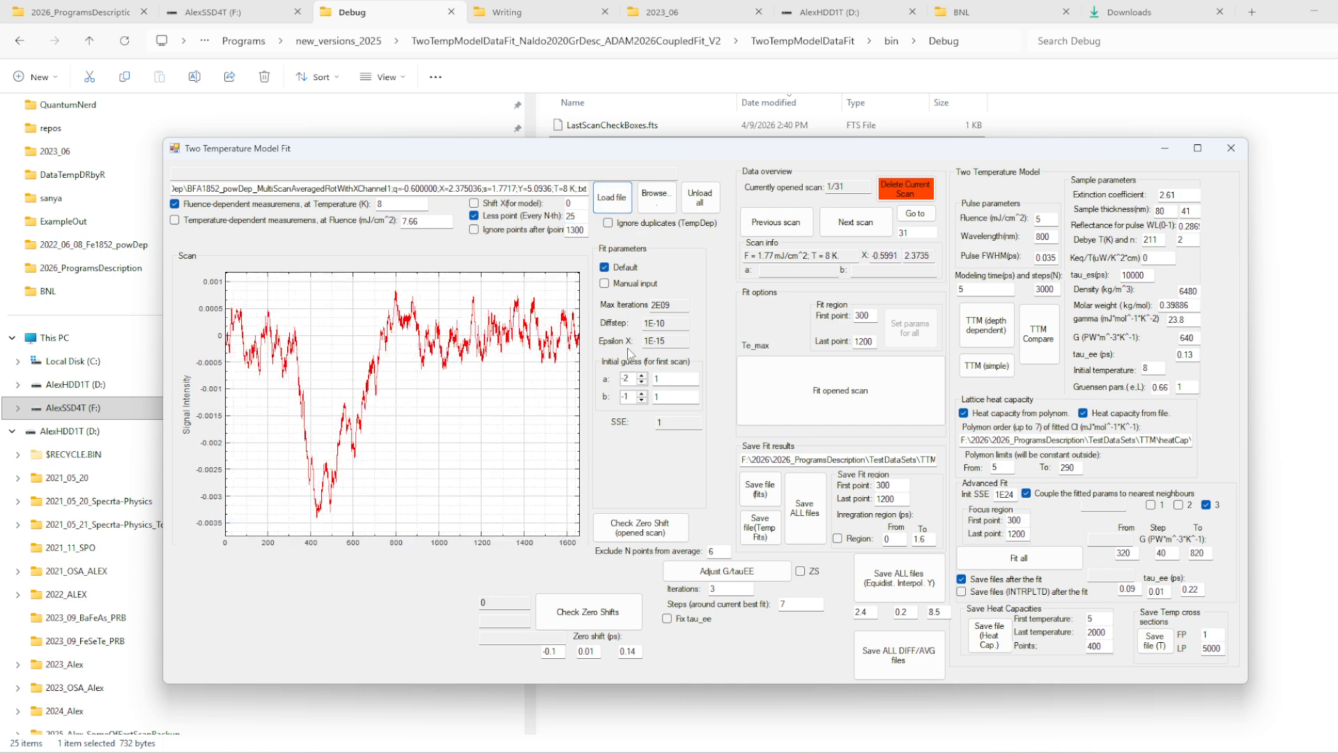
pyautogui.click(915, 213)
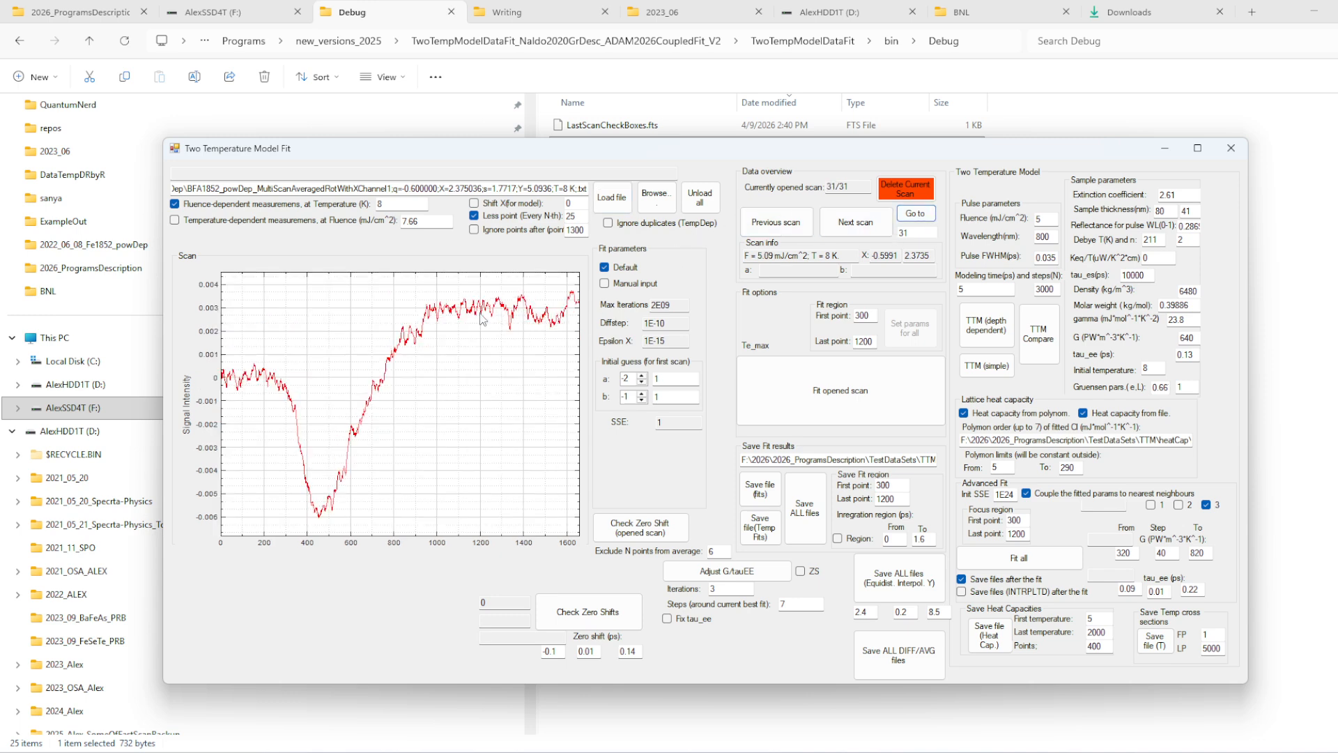
# - Ignore points after 1200, reload the file and go to scan 31
pyautogui.click(510, 230)
pyautogui.click(611, 200)
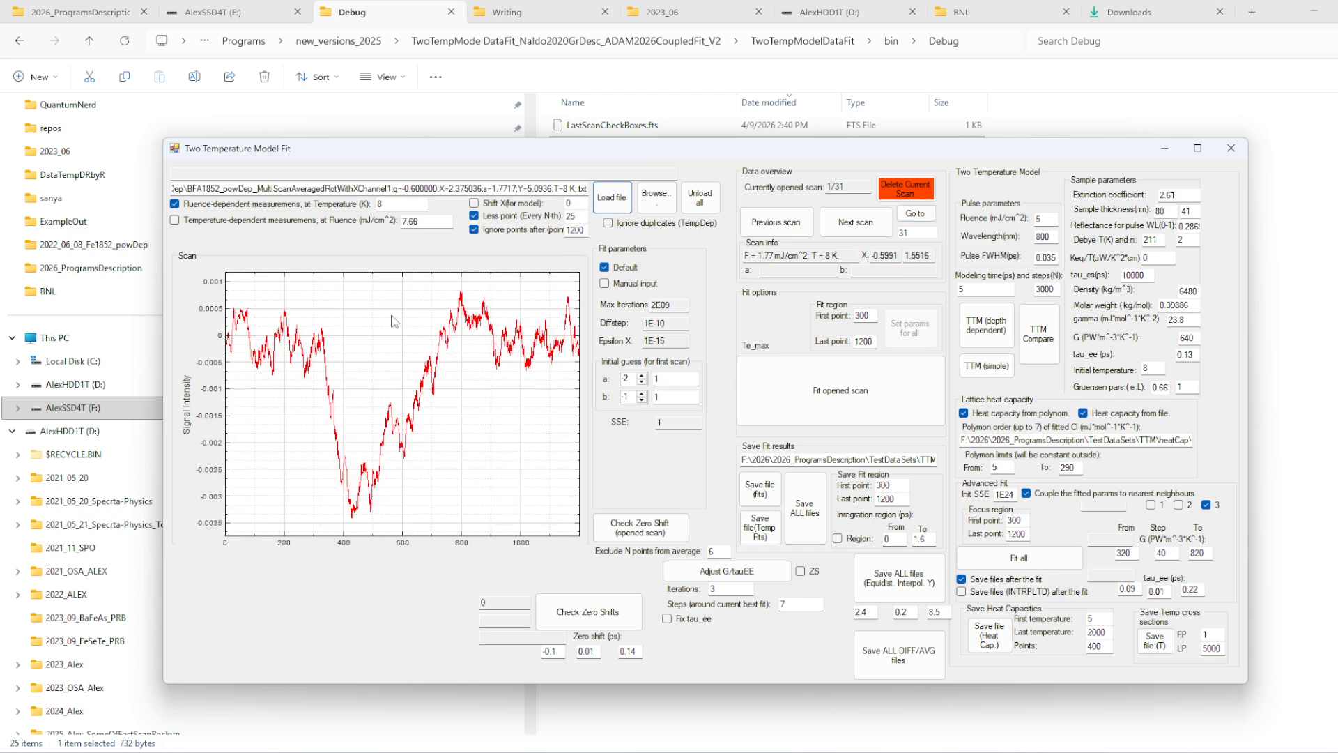
pyautogui.click(915, 213)
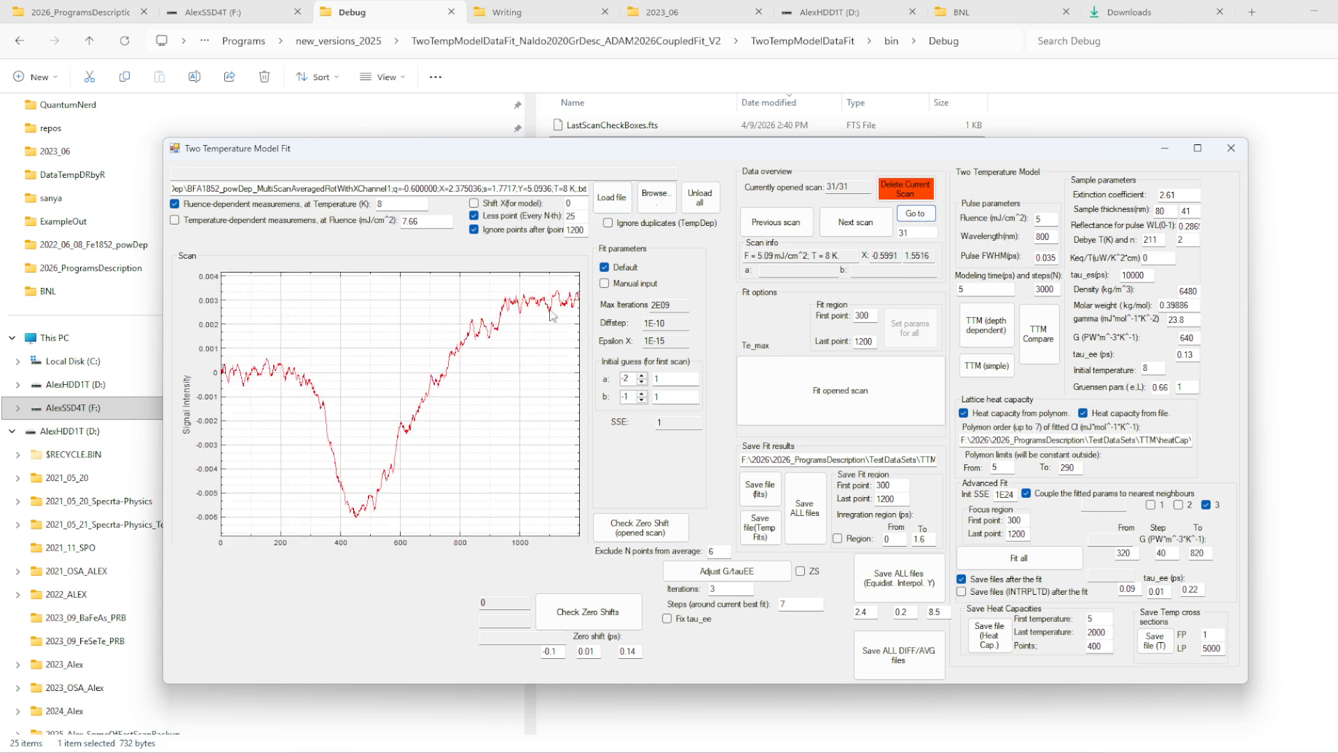
# - Change the ignored-points limit to 1300, reload the file and display scan 31
pyautogui.moveTo(576, 231); pyautogui.dragTo(571, 232)
pyautogui.write('3')
pyautogui.click(602, 202)
pyautogui.click(915, 213)
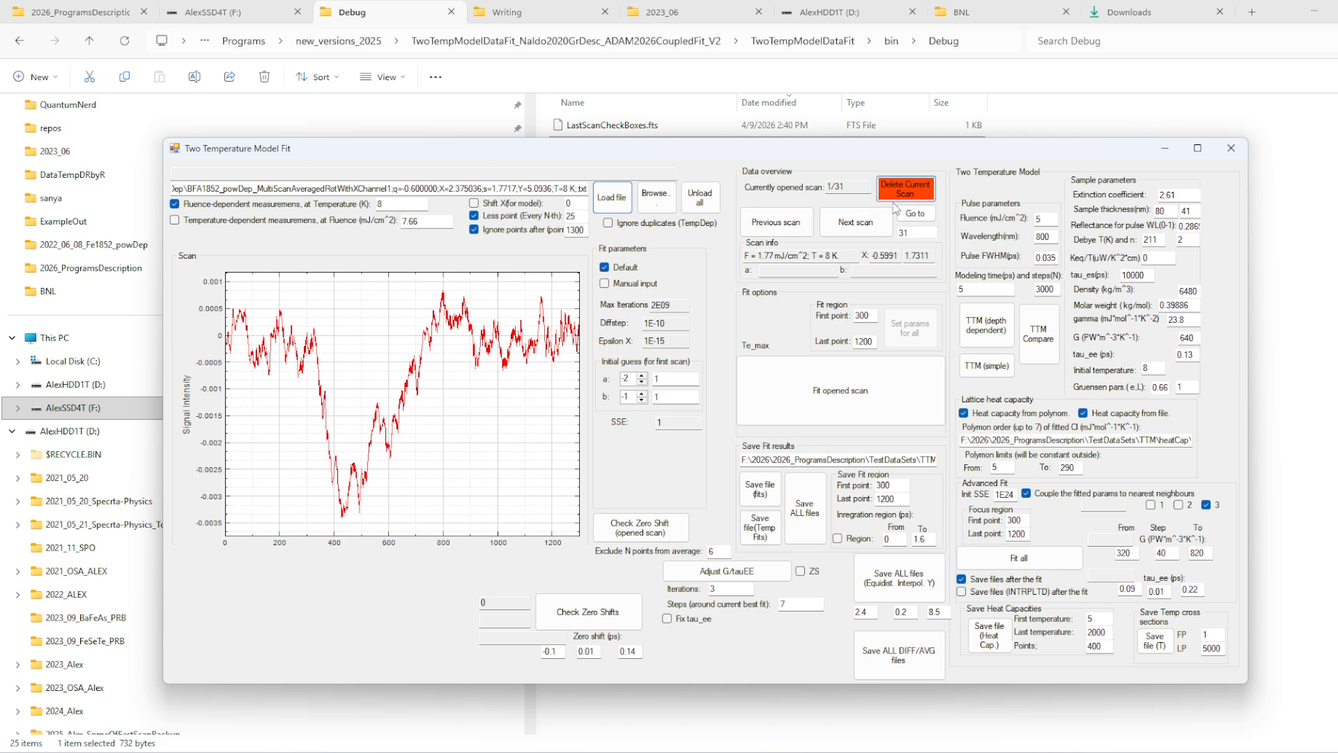
# - Set the fit region's first point to 200 and fit the opened scan
pyautogui.click(864, 340)
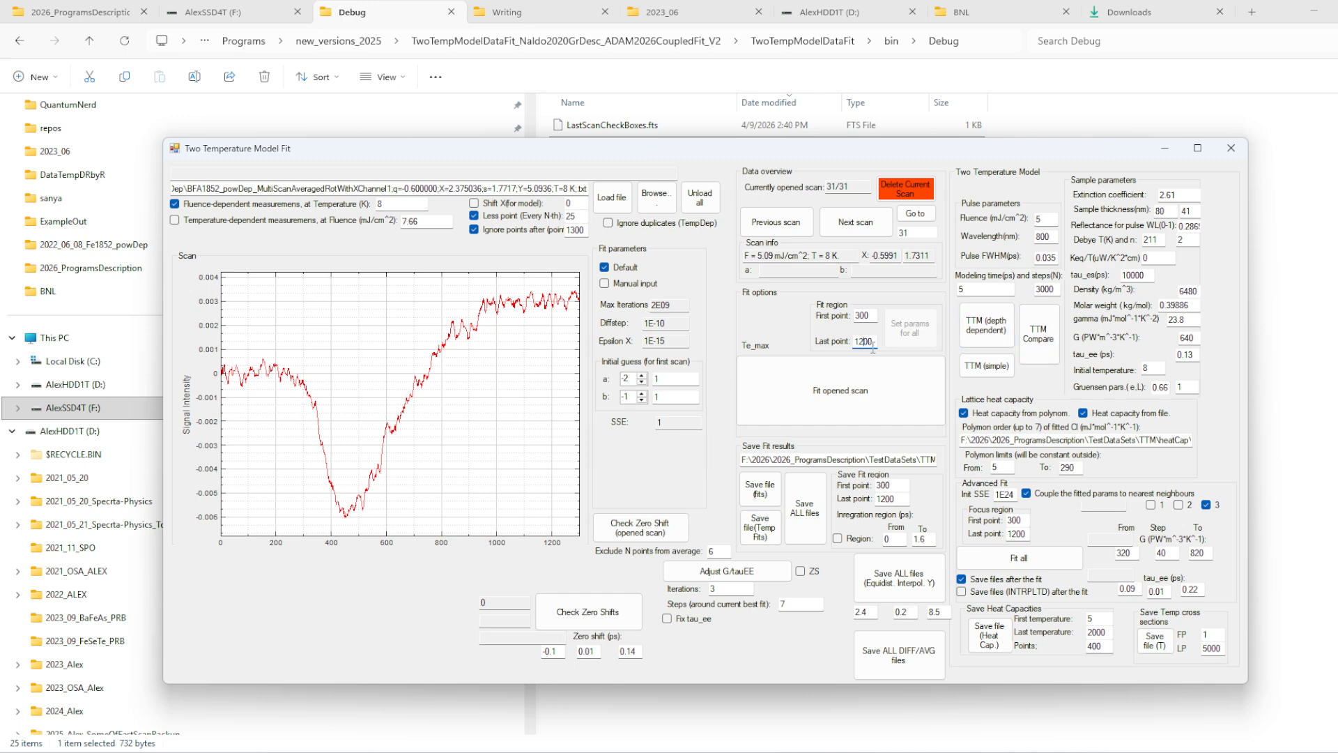
pyautogui.moveTo(872, 344); pyautogui.dragTo(852, 317)
pyautogui.write('200')
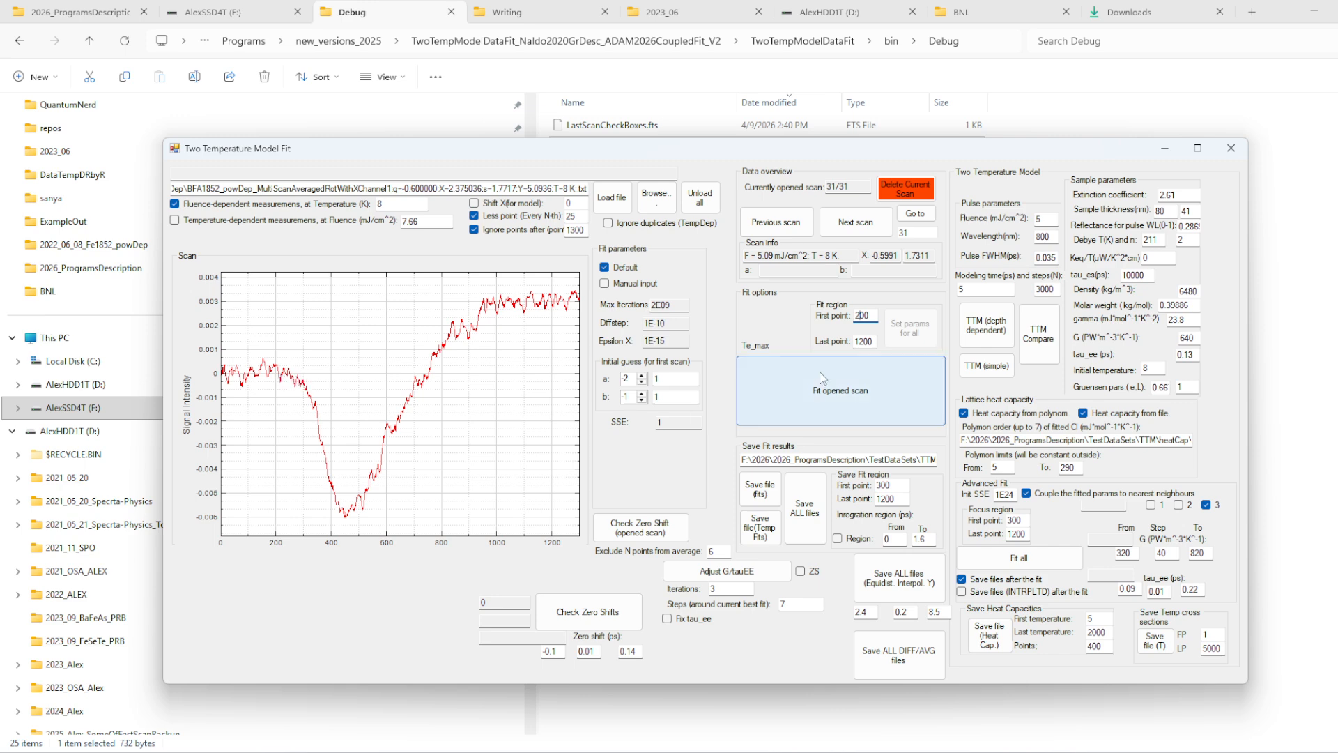
pyautogui.click(877, 317)
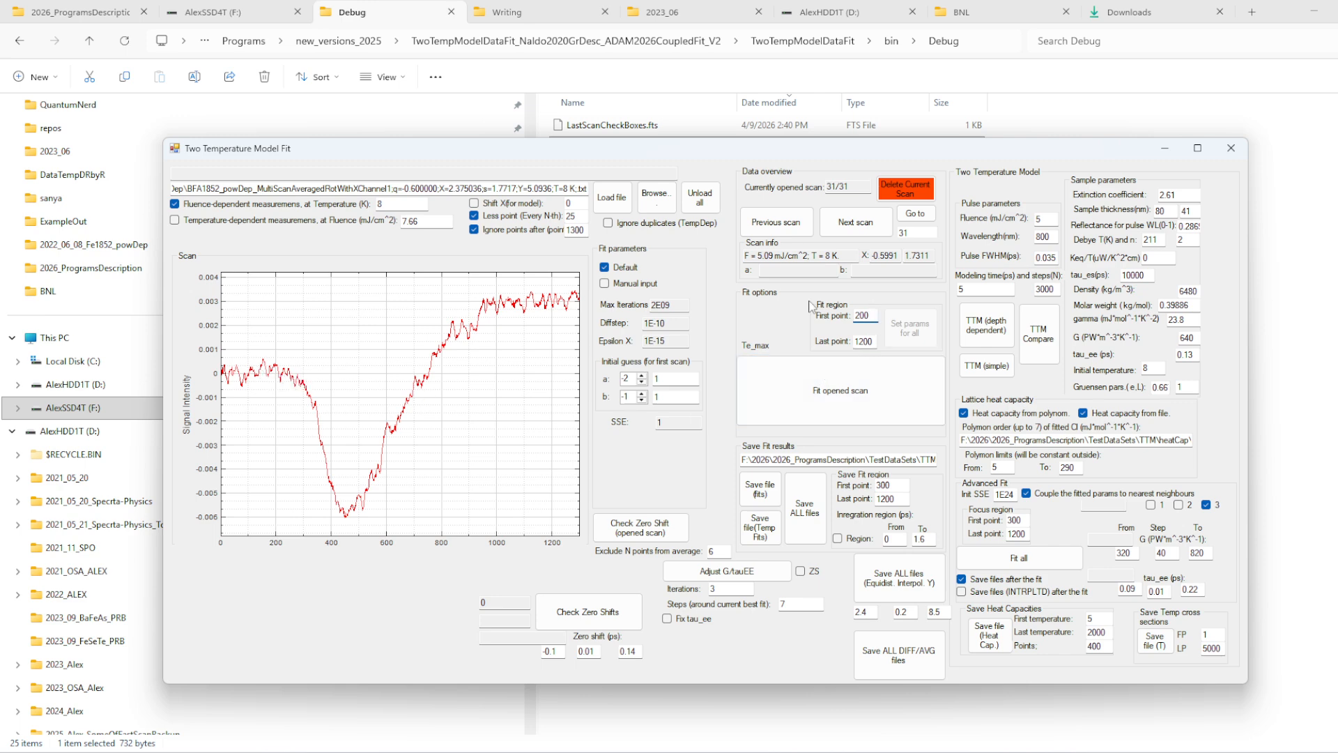
pyautogui.doubleClick(896, 255)
pyautogui.click(931, 256)
pyautogui.click(882, 402)
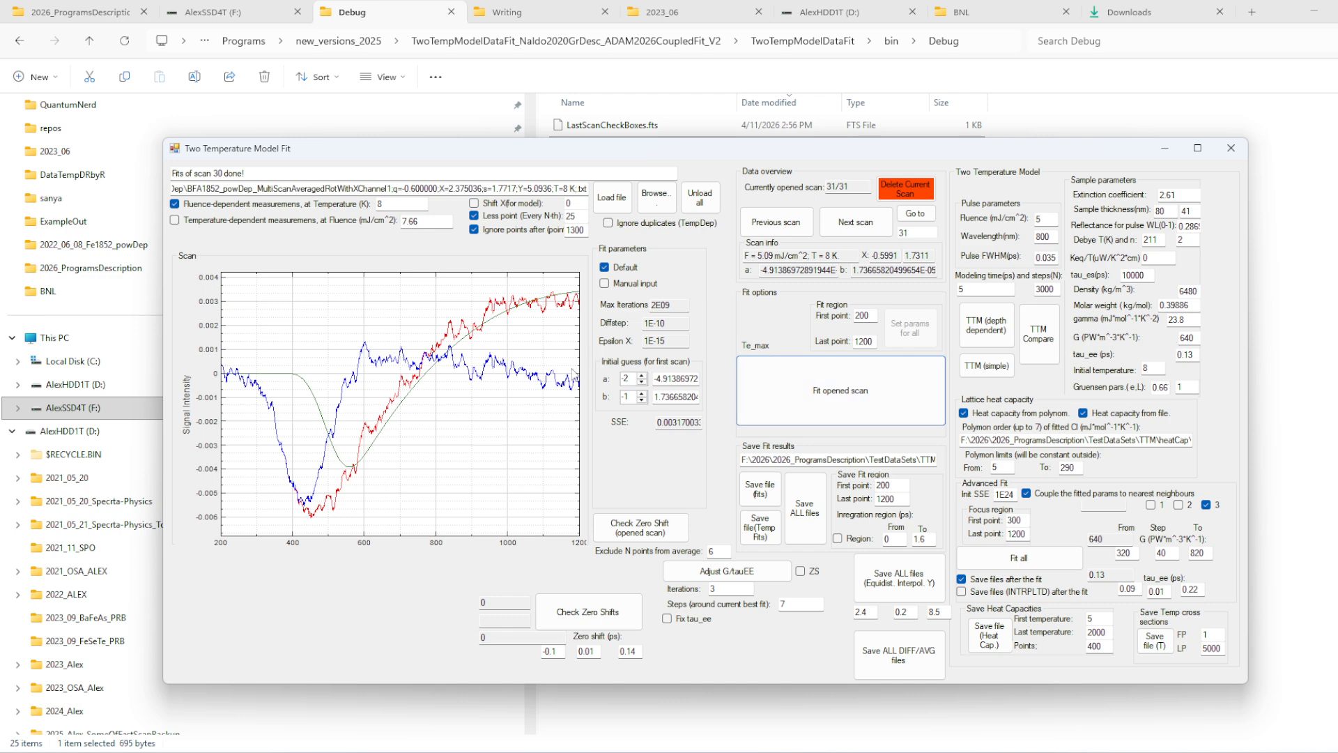
# - Enable the X shift for the model with a value of 0.1, reload the data and go to scan 31
pyautogui.moveTo(1197, 342); pyautogui.dragTo(1170, 341)
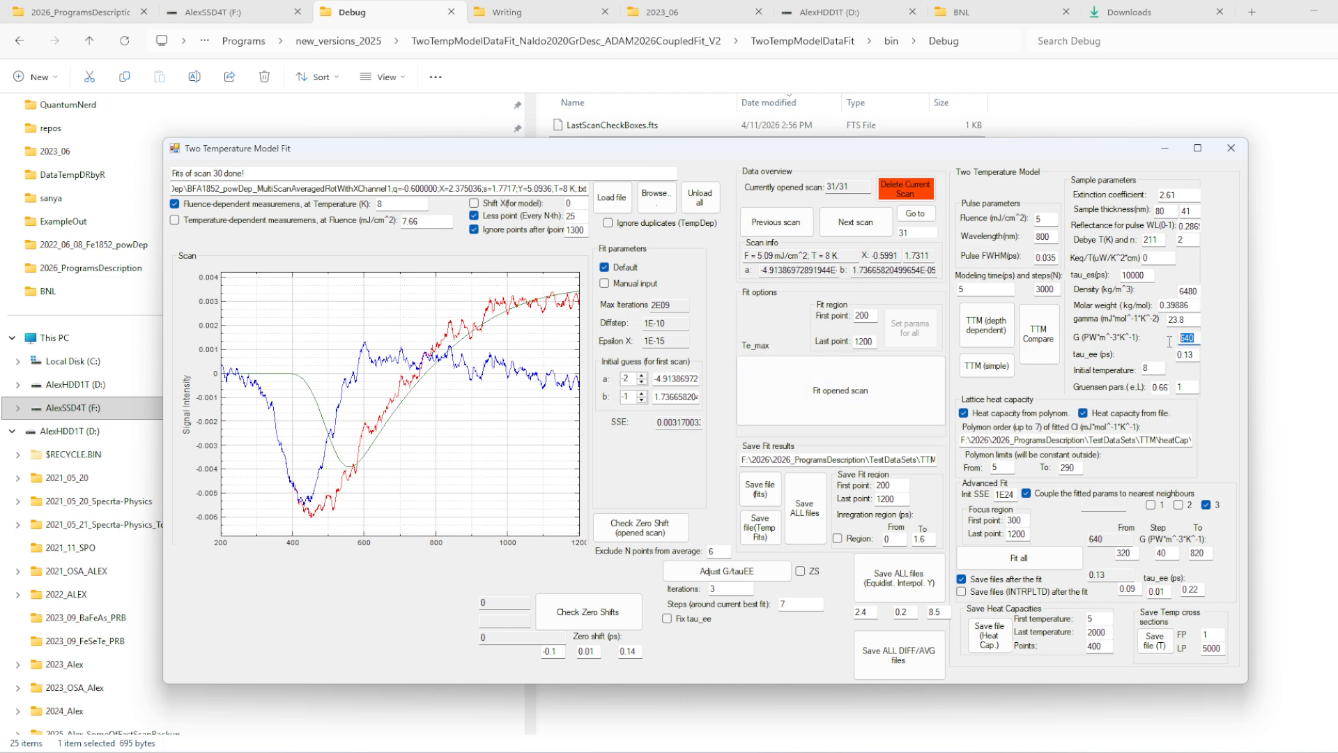
pyautogui.click(1196, 355)
pyautogui.click(474, 202)
pyautogui.write('.1')
pyautogui.click(612, 202)
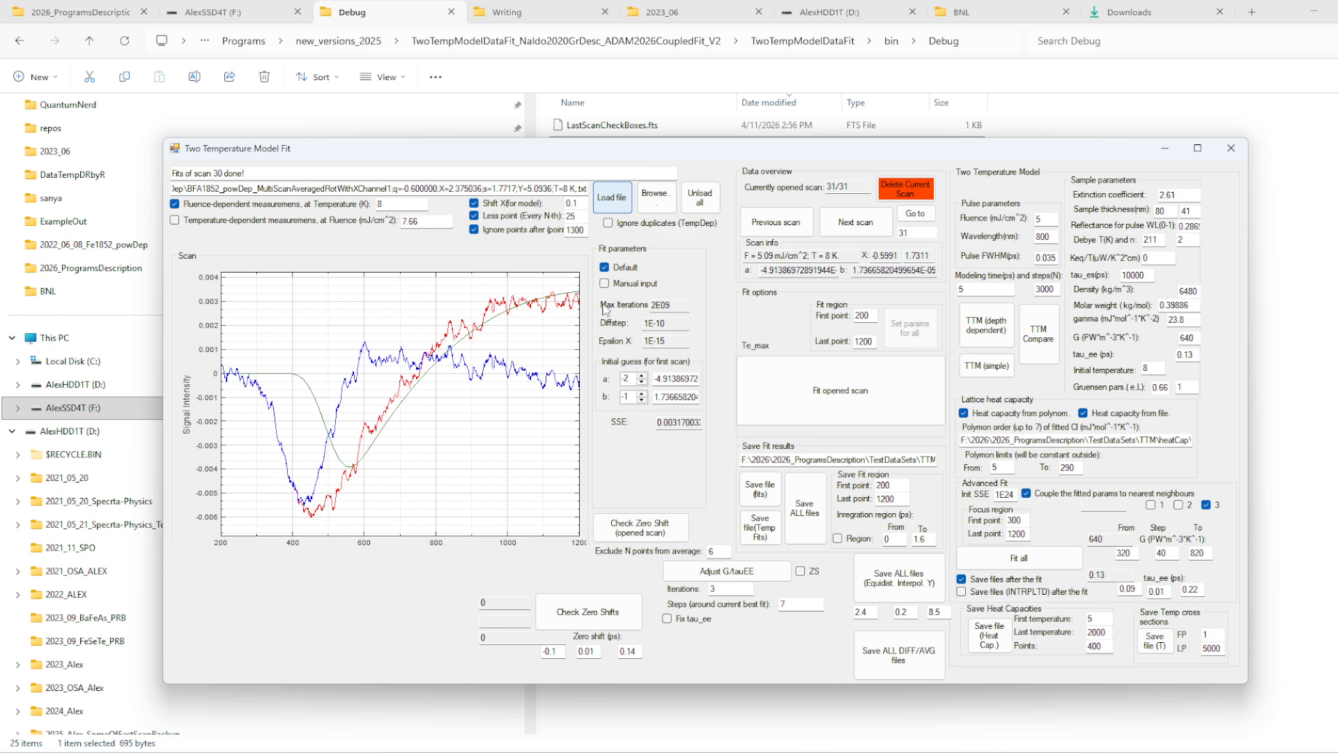
pyautogui.click(917, 216)
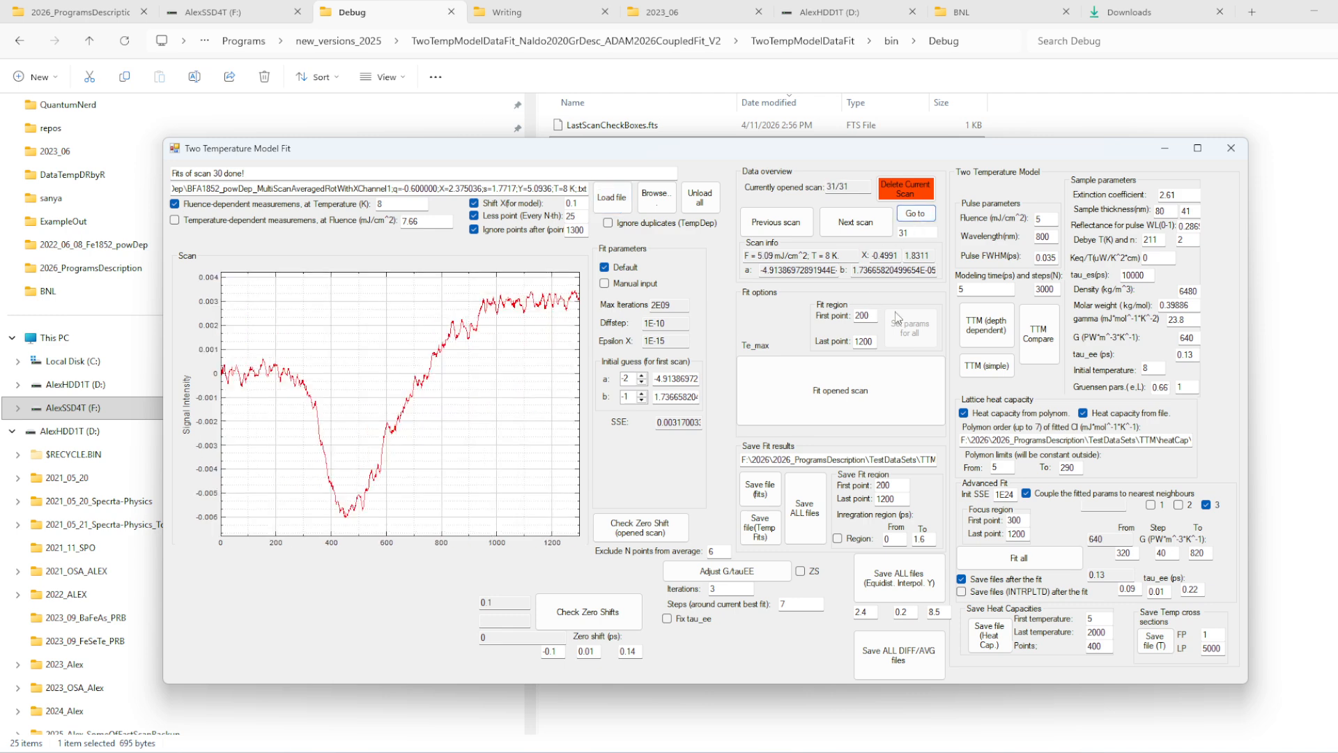
# - Fit the opened scan, change the model's X shift to 0.2, reload the file and refit scan 31
pyautogui.click(861, 387)
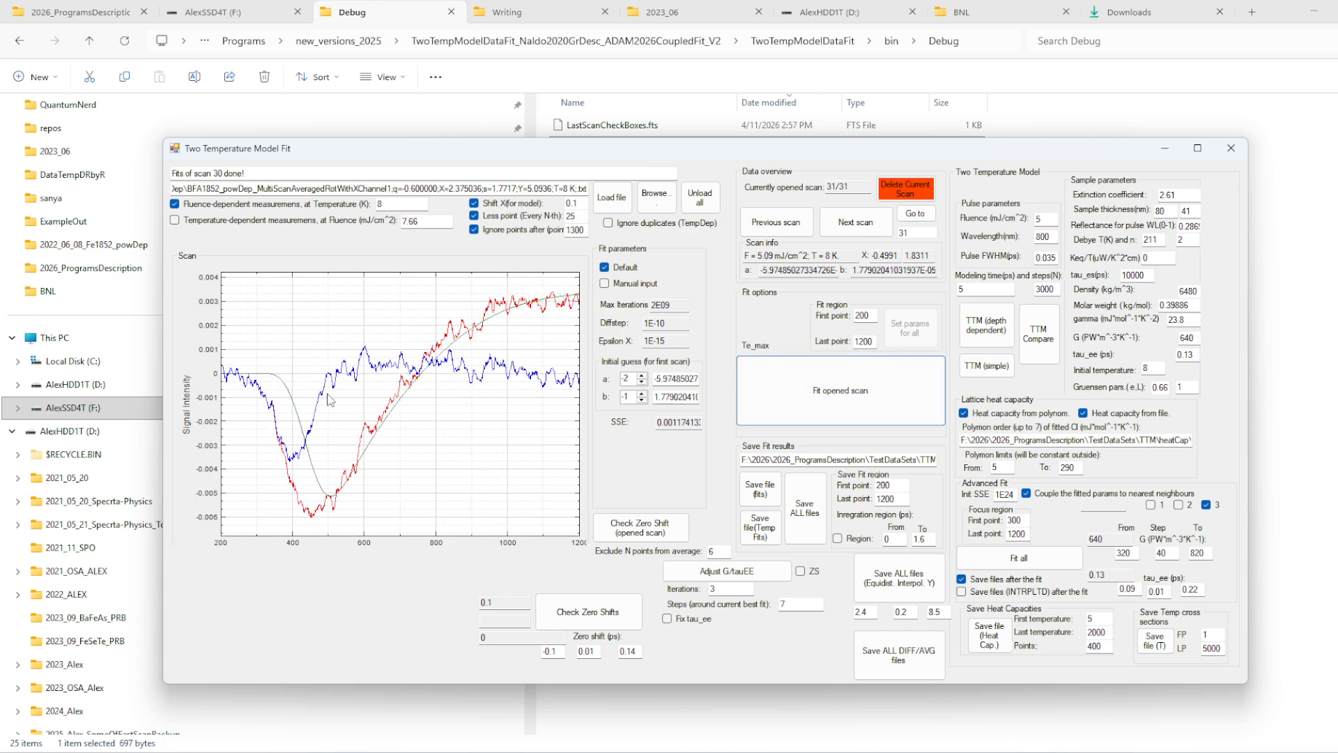
pyautogui.click(576, 203)
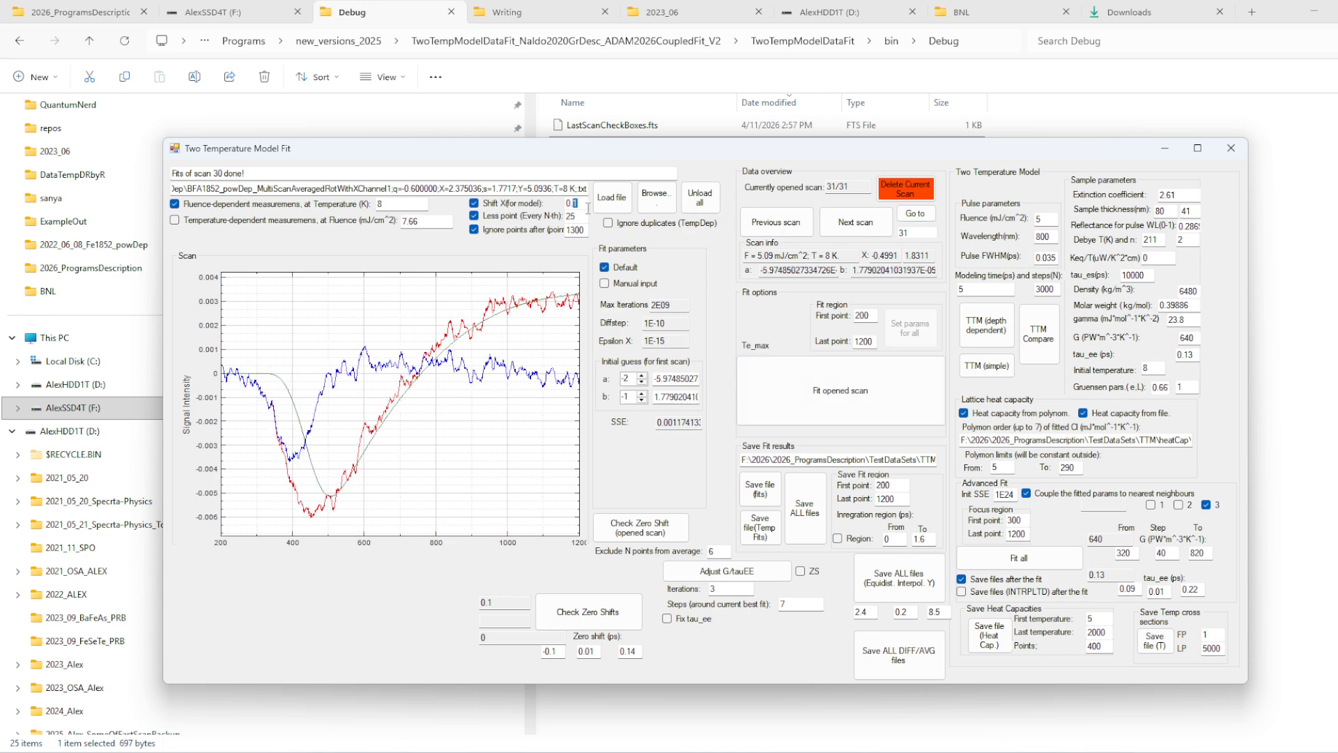
pyautogui.write('2')
pyautogui.click(605, 202)
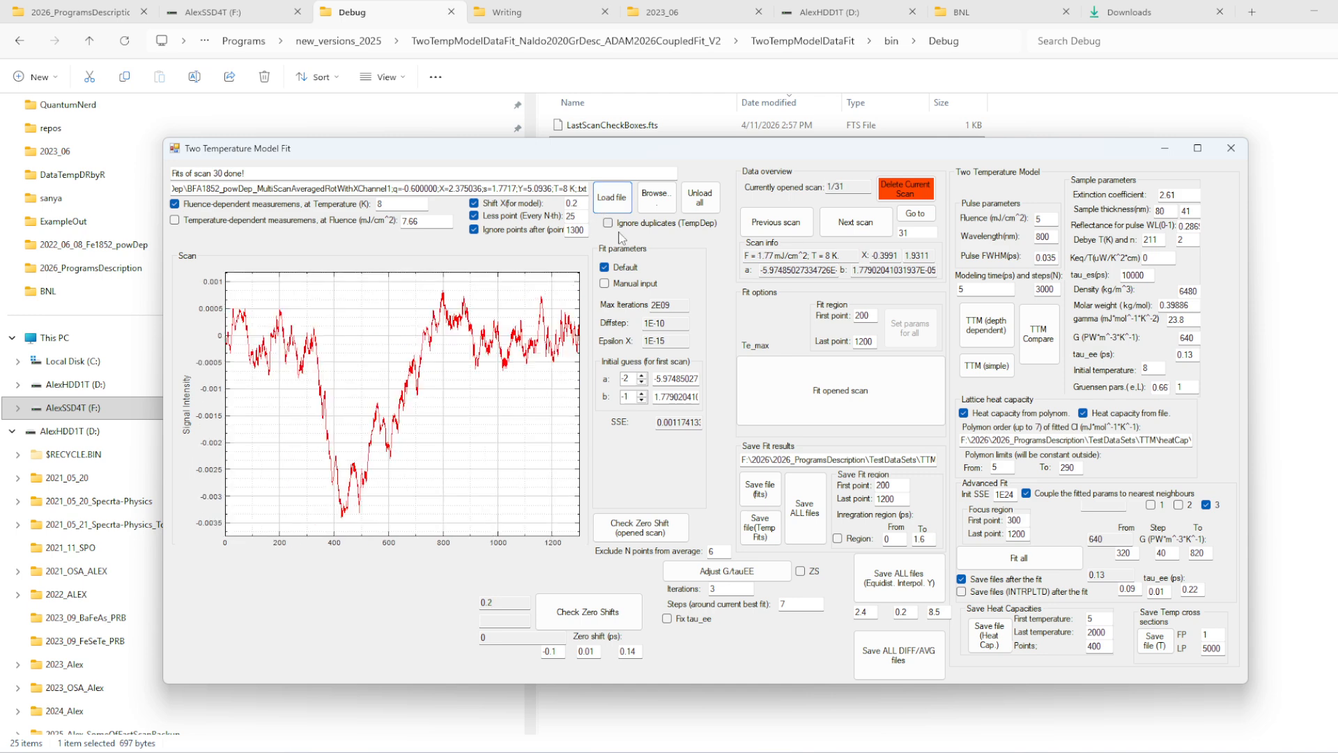
pyautogui.click(835, 391)
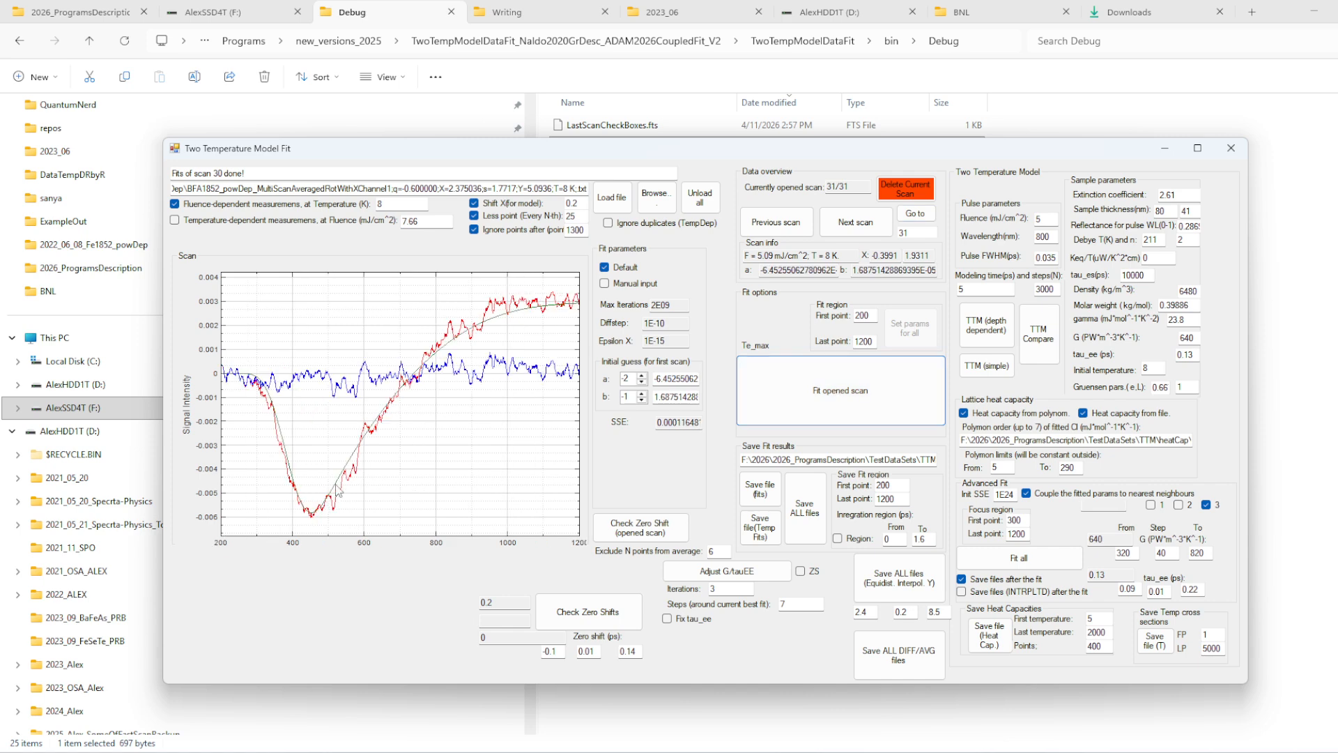
pyautogui.moveTo(291, 451)
pyautogui.mouseDown()
pyautogui.moveTo(323, 444)
pyautogui.moveTo(305, 451)
pyautogui.mouseUp()
pyautogui.moveTo(484, 418); pyautogui.dragTo(472, 423)
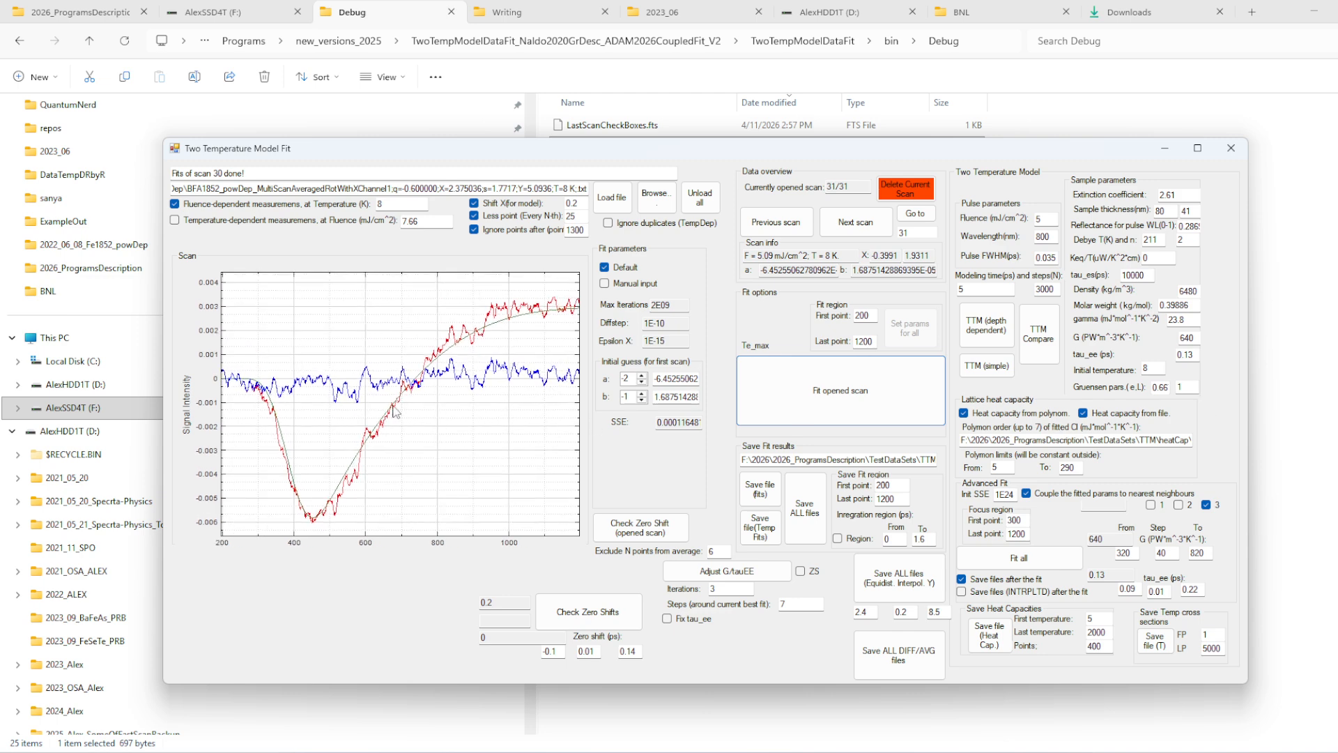
# - Try fitting scan 31 with a tau_ee of 0.23 ps, and restore tau_ee to 0.13 ps with a refit
pyautogui.doubleClick(1195, 355)
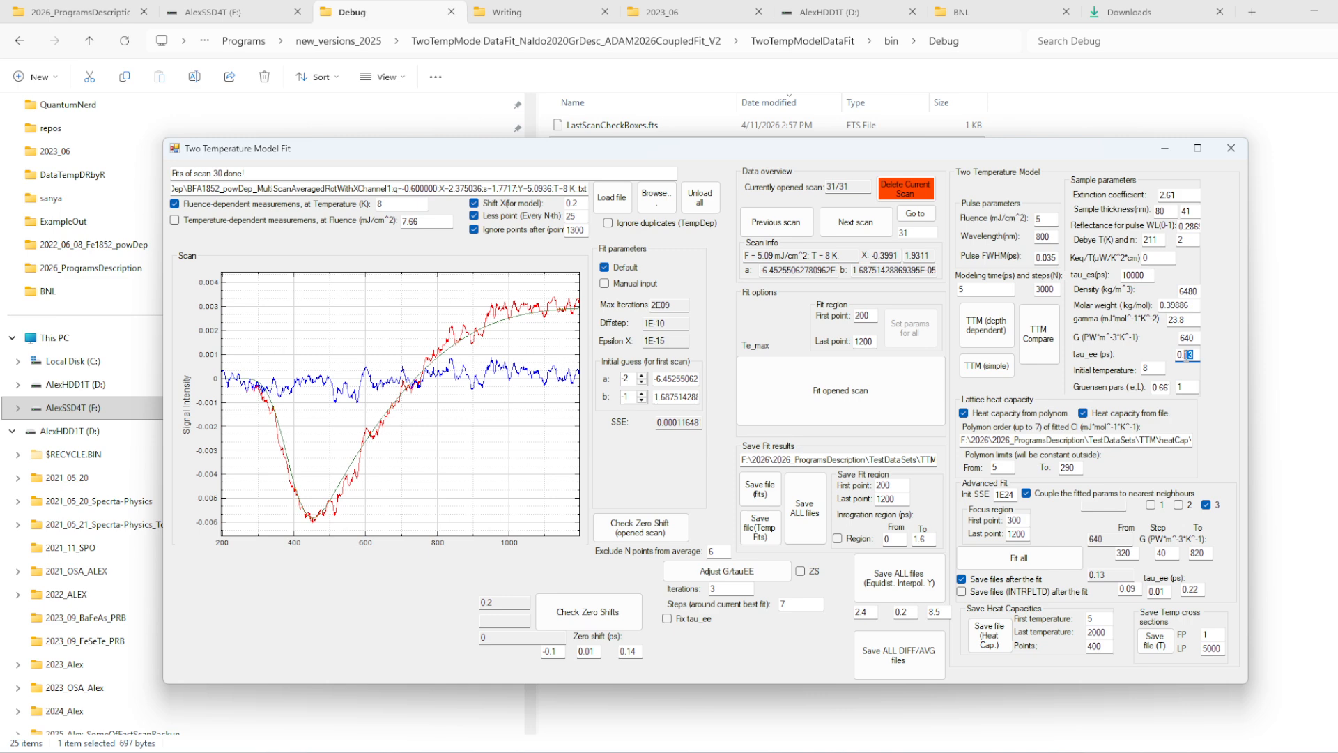
pyautogui.write('23')
pyautogui.click(612, 197)
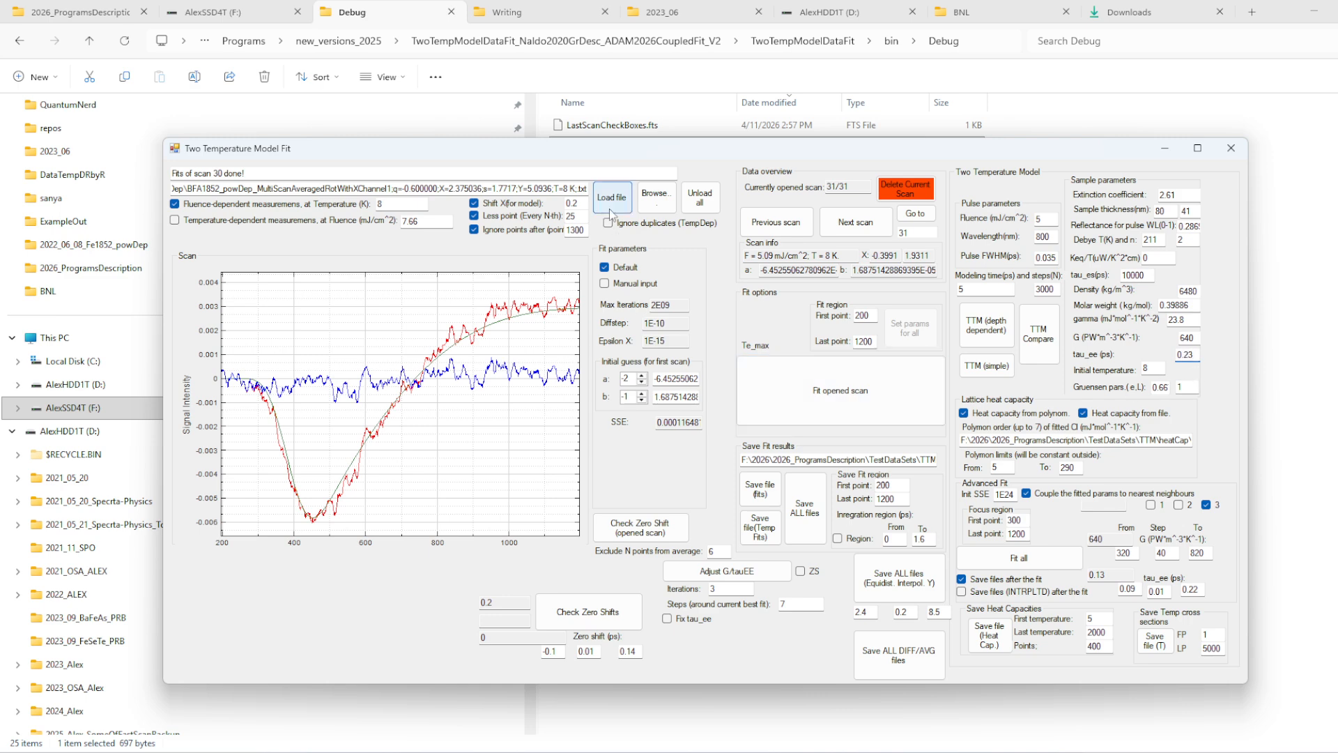
pyautogui.click(846, 401)
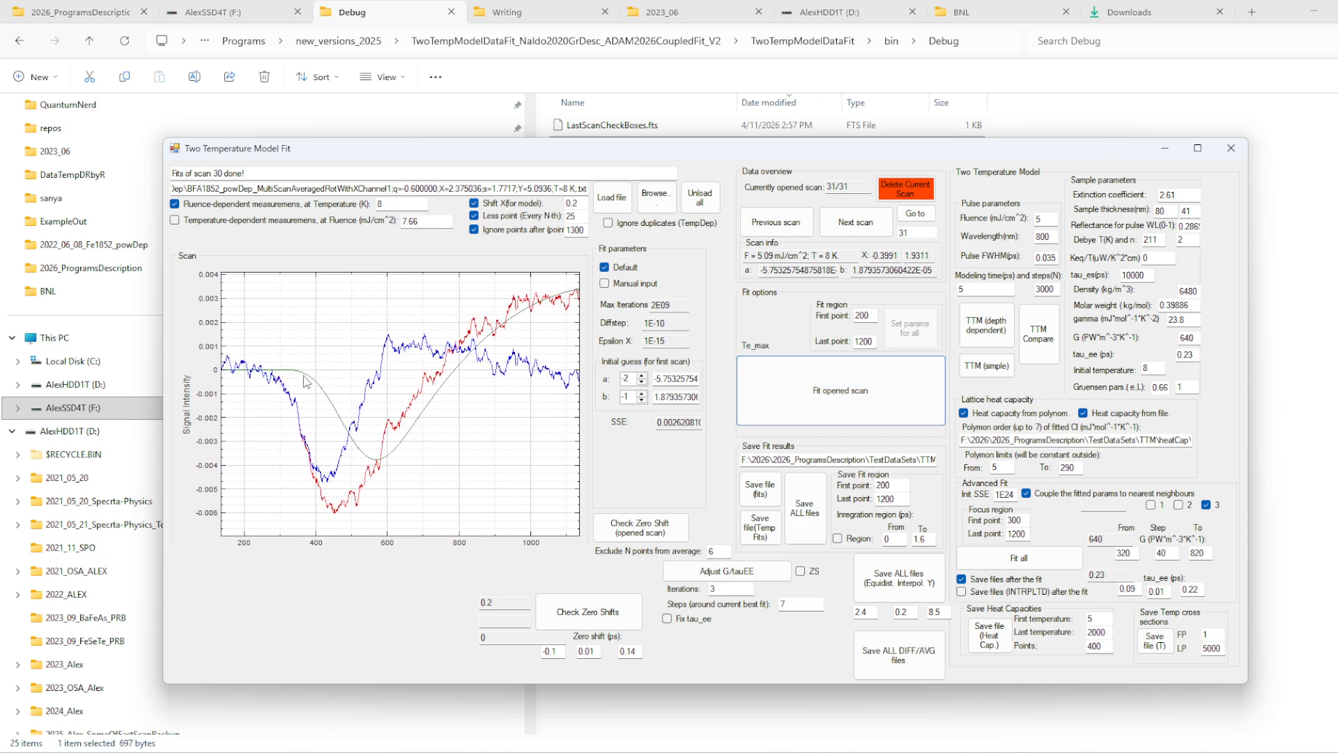
pyautogui.click(1187, 356)
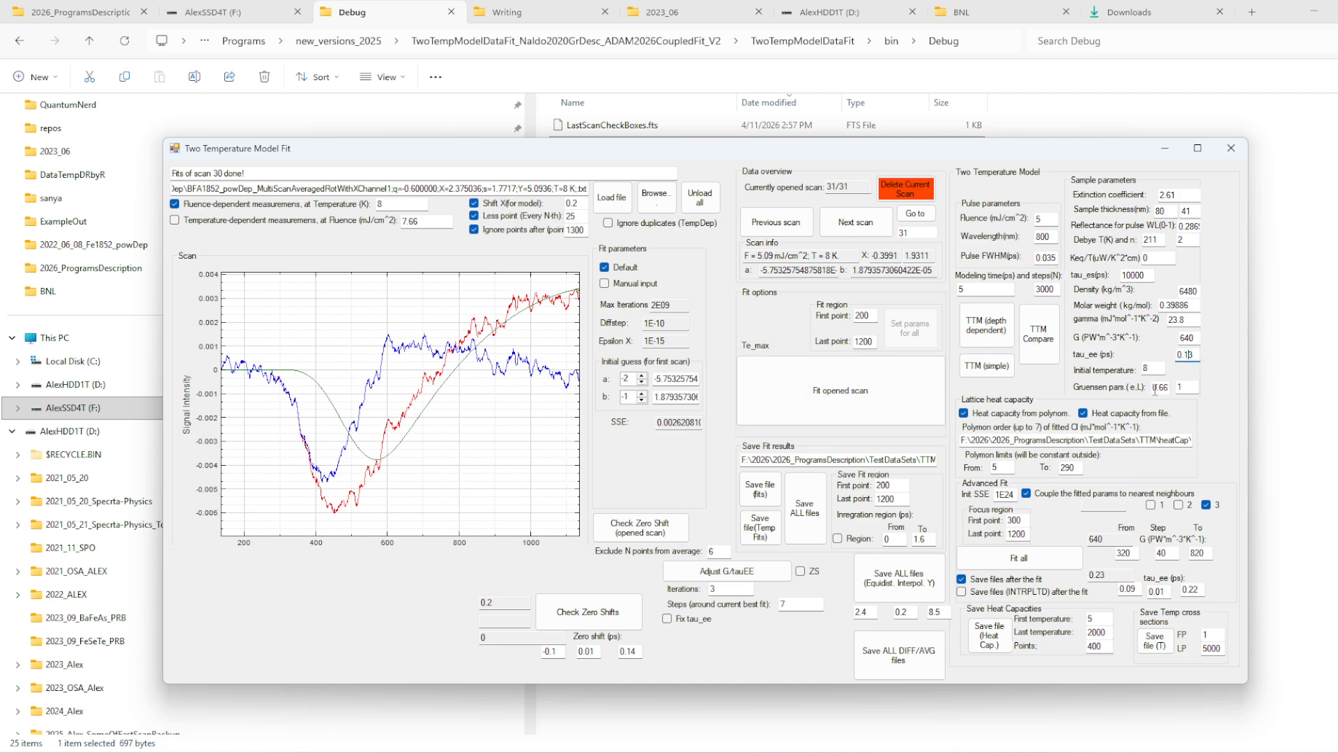
pyautogui.press('Return')
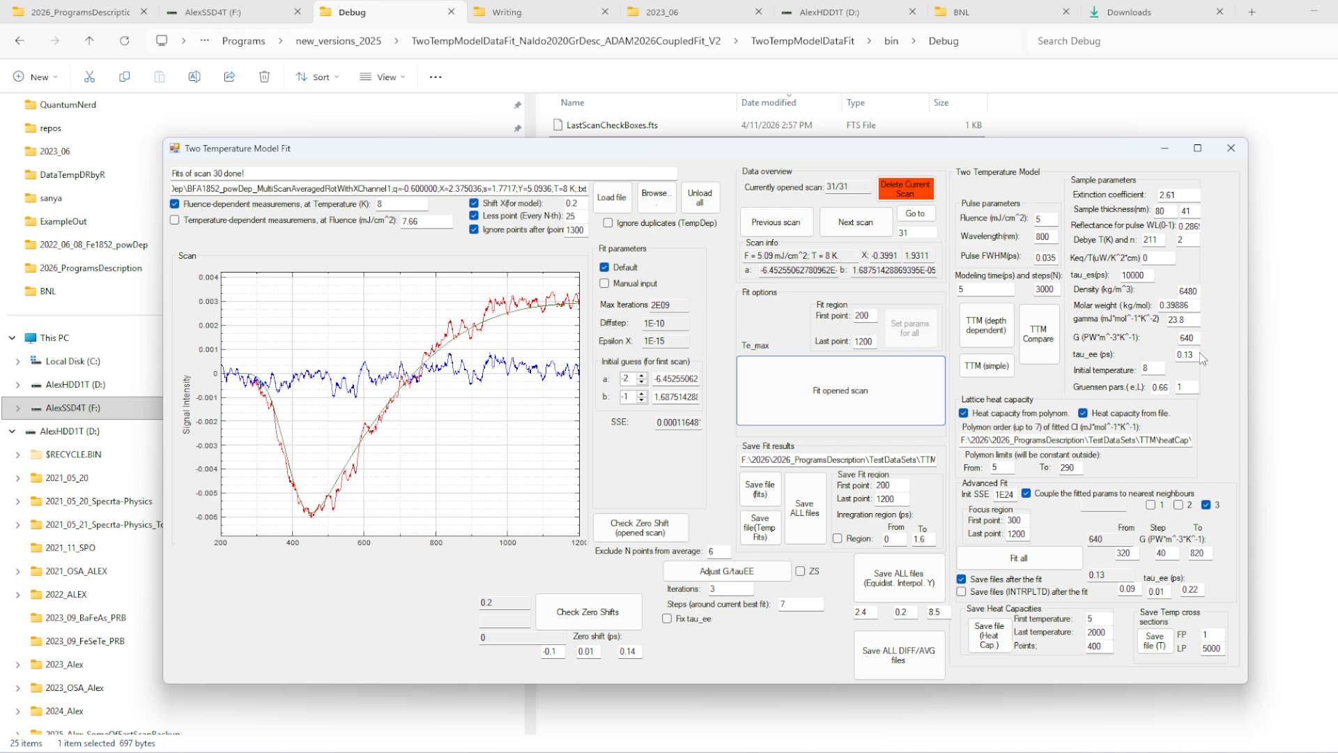
# - Set tau_ee to 0.03 ps and refit the opened scan
pyautogui.click(1189, 354)
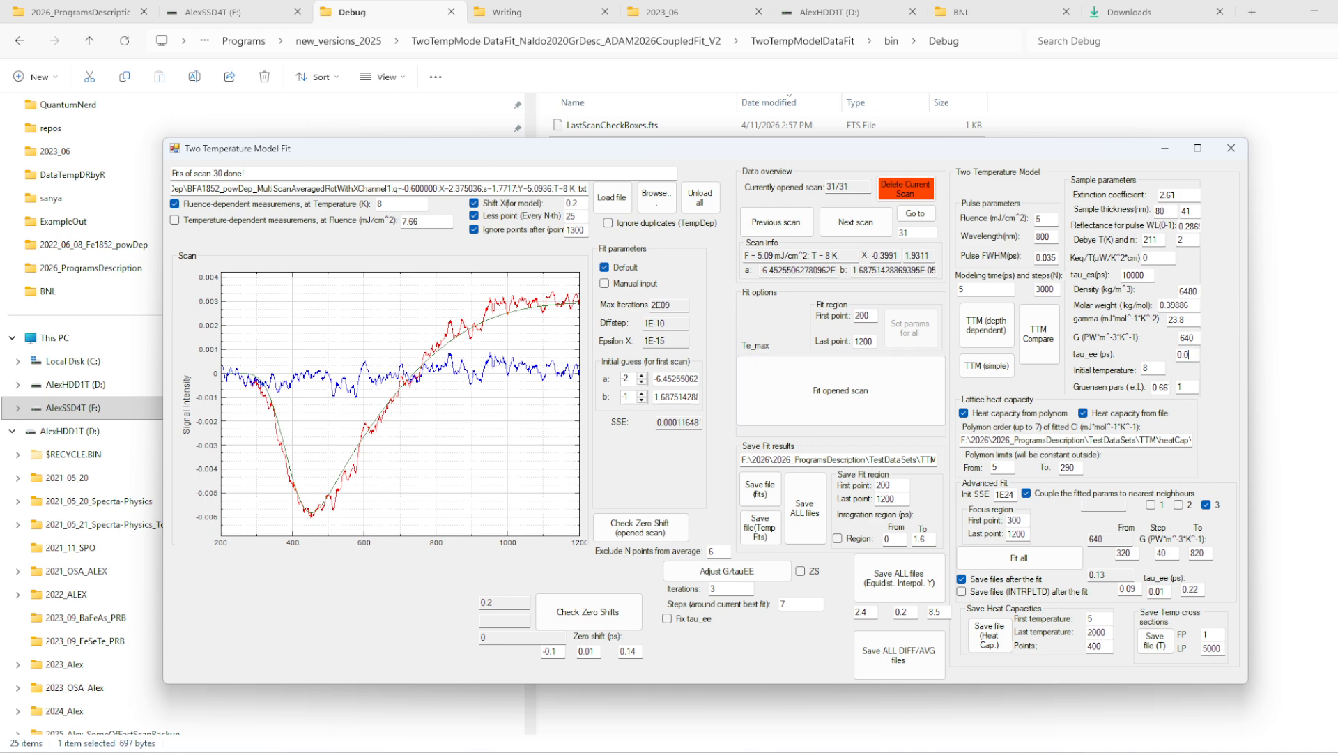
pyautogui.write('3')
pyautogui.press('Return')
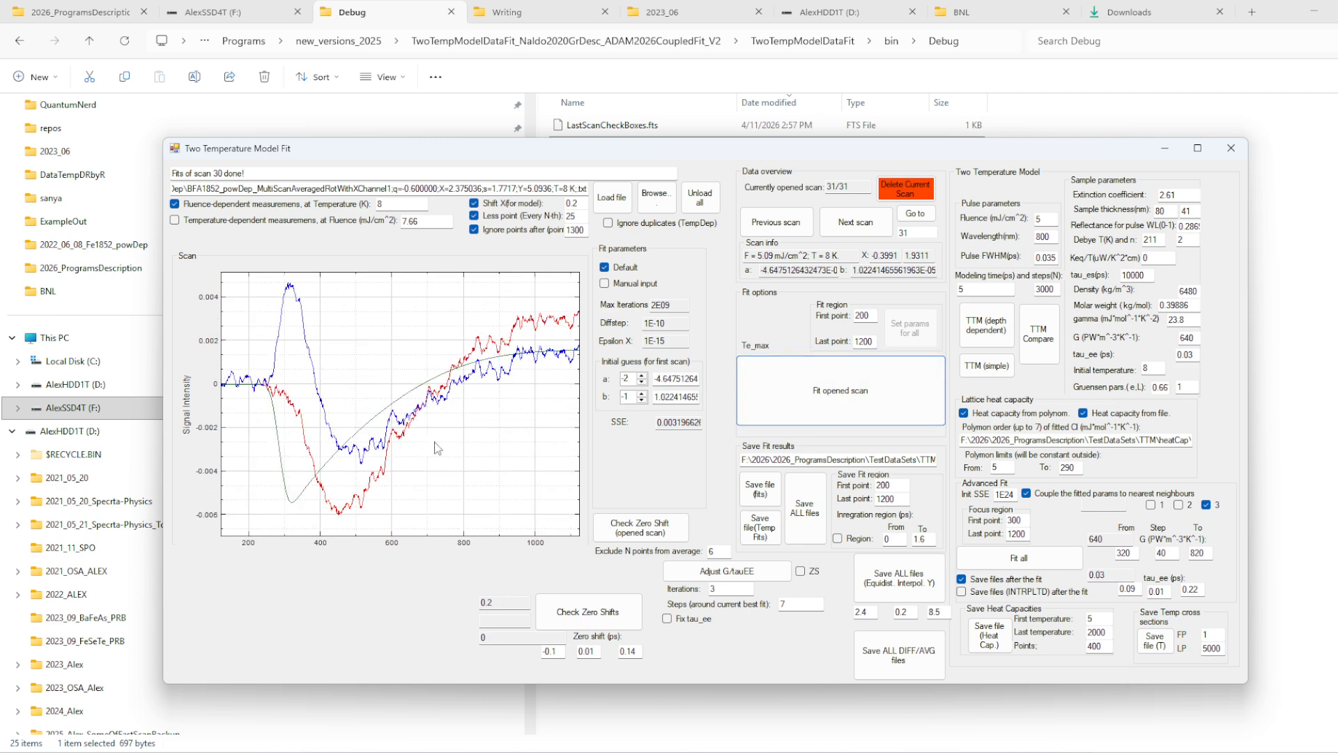
# - Set the model's X shift to 0.24, reload the file, go to scan 31 and fit it
pyautogui.click(577, 204)
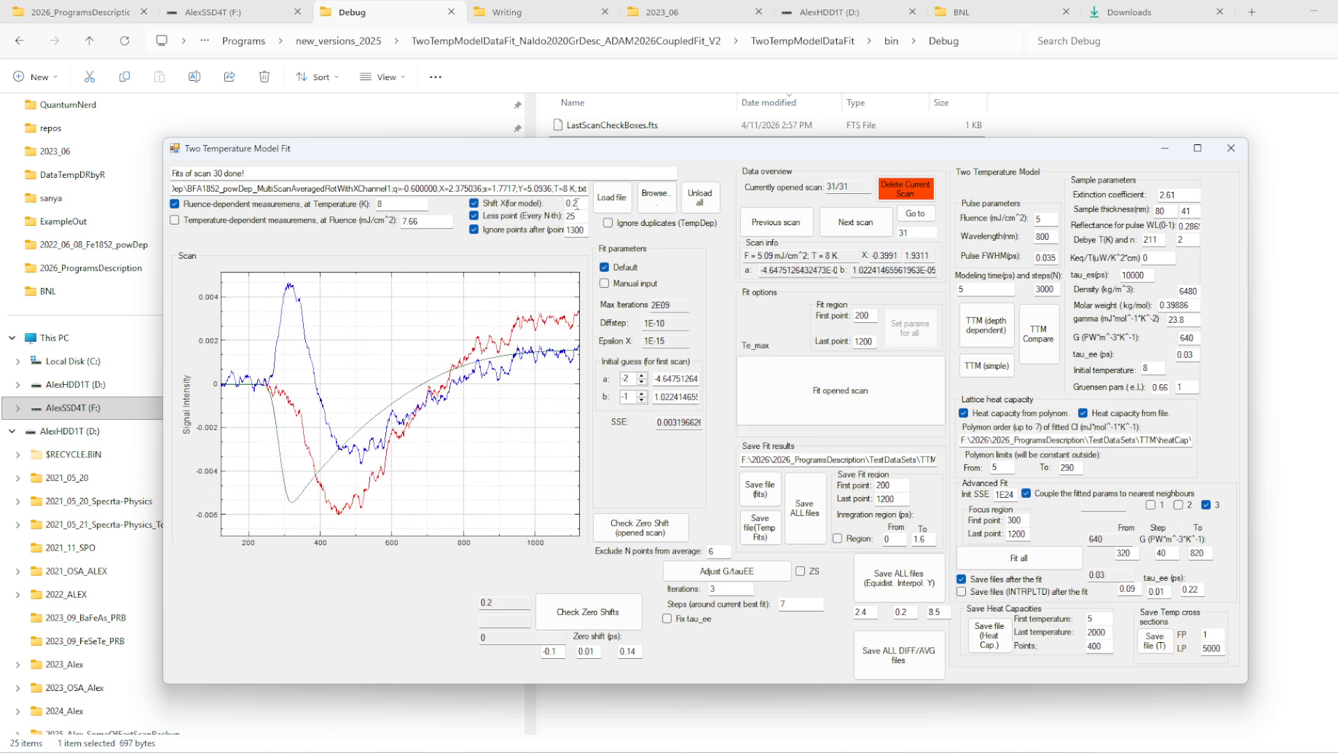
pyautogui.write('4')
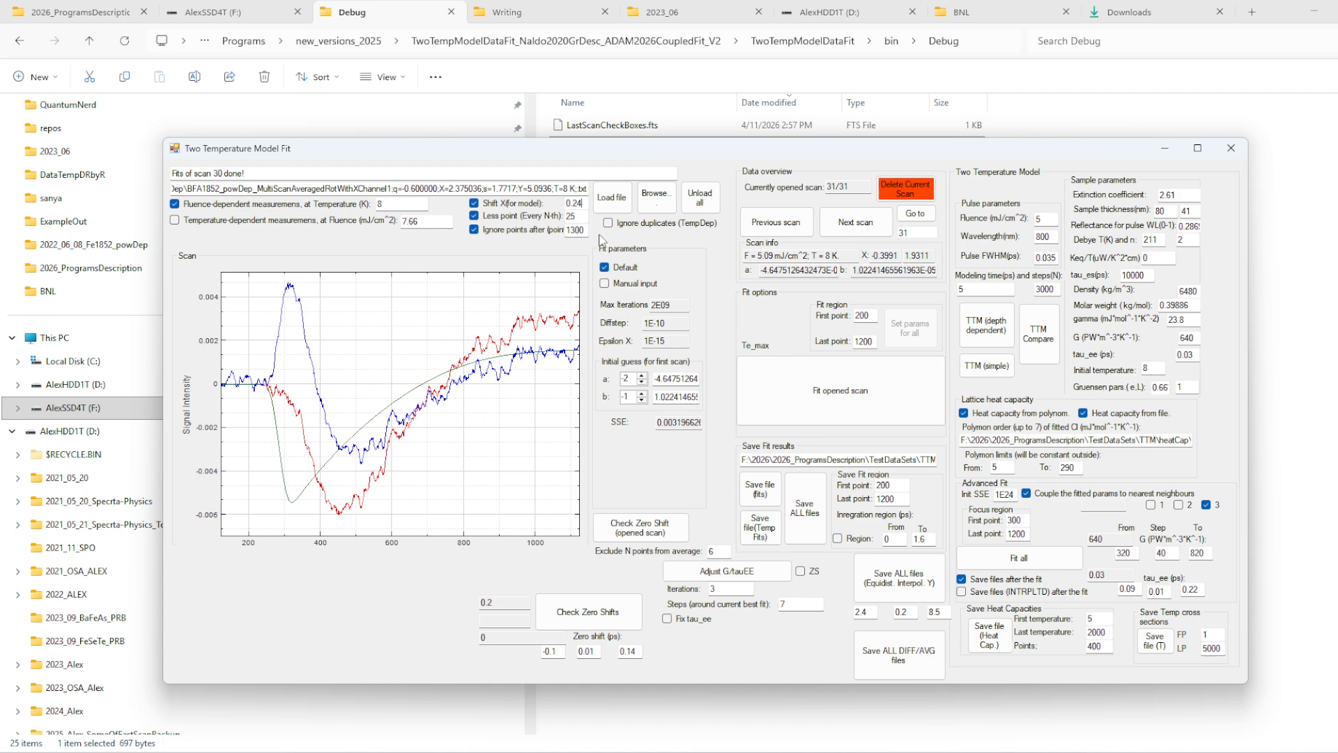
pyautogui.click(608, 198)
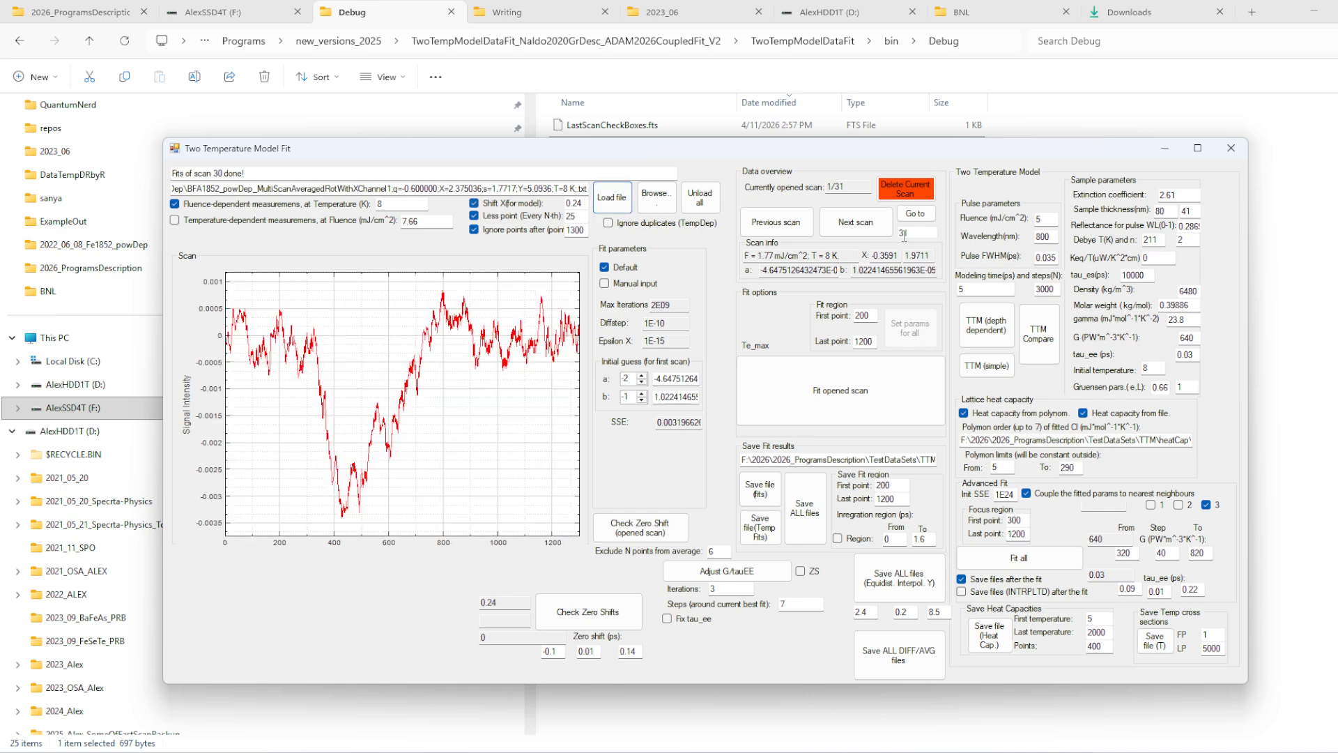
pyautogui.click(915, 213)
pyautogui.click(840, 390)
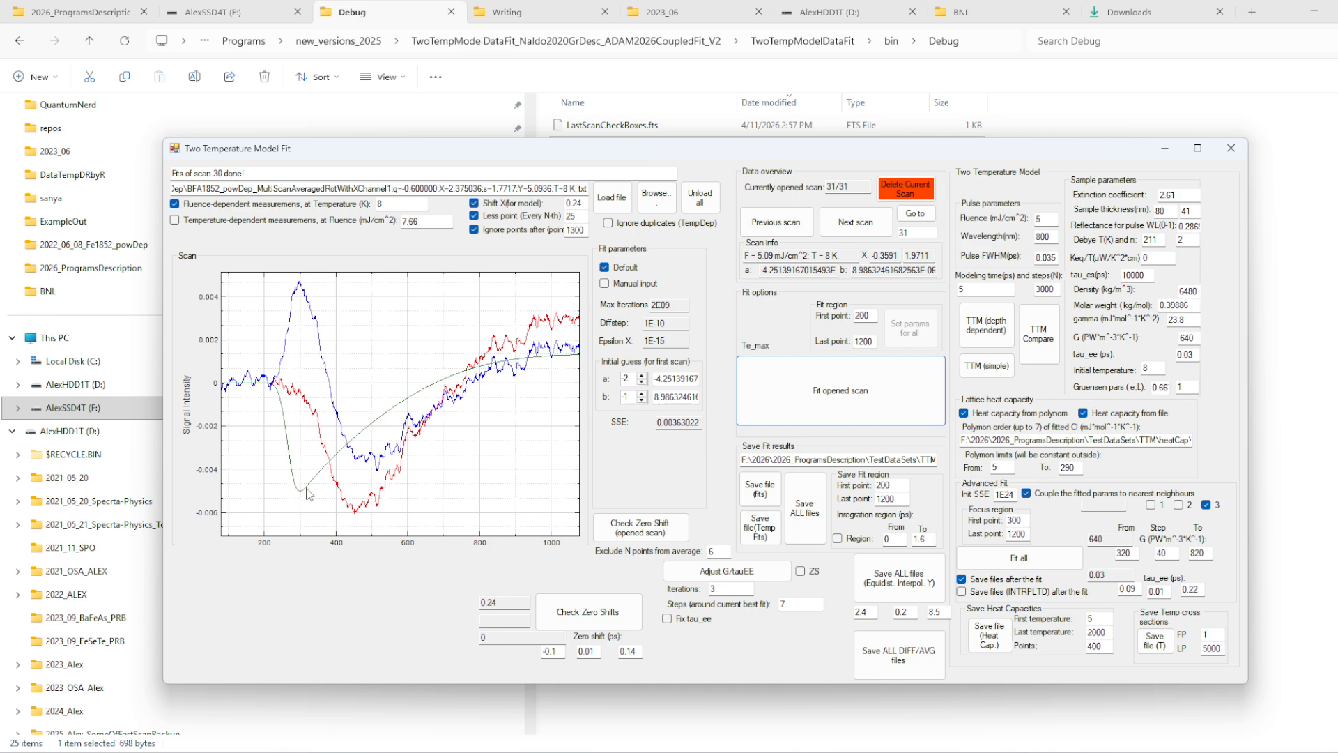
# - Set the model's X shift to 0.14, reload the file and fit scan 31 again
pyautogui.click(576, 203)
pyautogui.moveTo(300, 404); pyautogui.dragTo(304, 402)
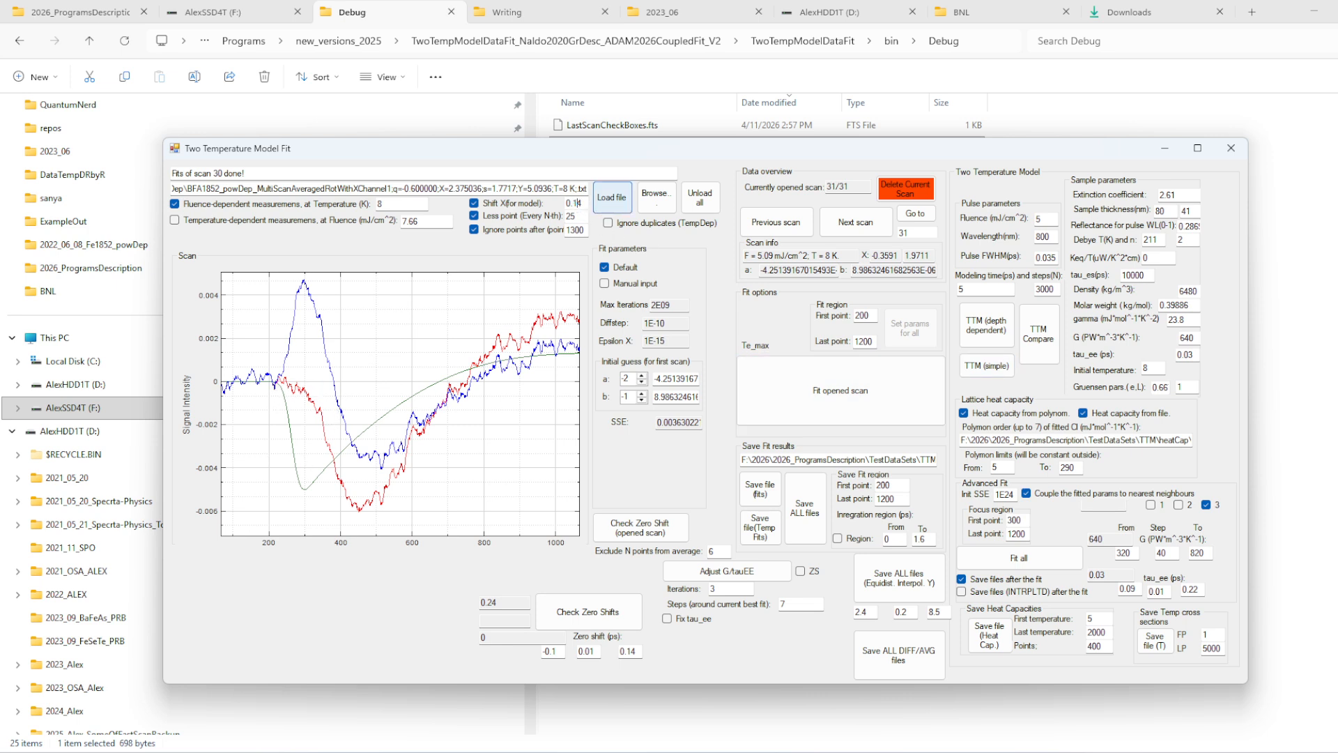
pyautogui.click(612, 197)
pyautogui.click(840, 391)
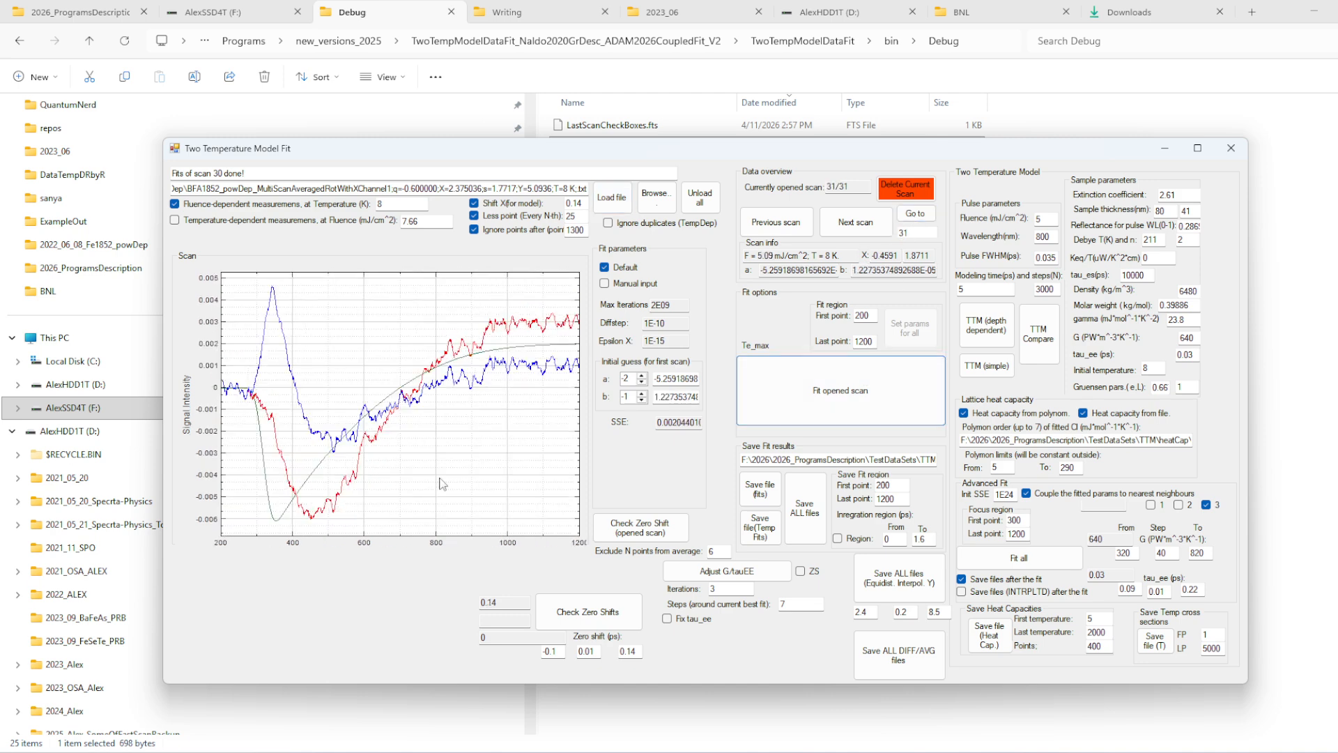
# - Reduce the model's X shift to 0.04, reload the file, go to scan 31 and fit it
pyautogui.click(577, 203)
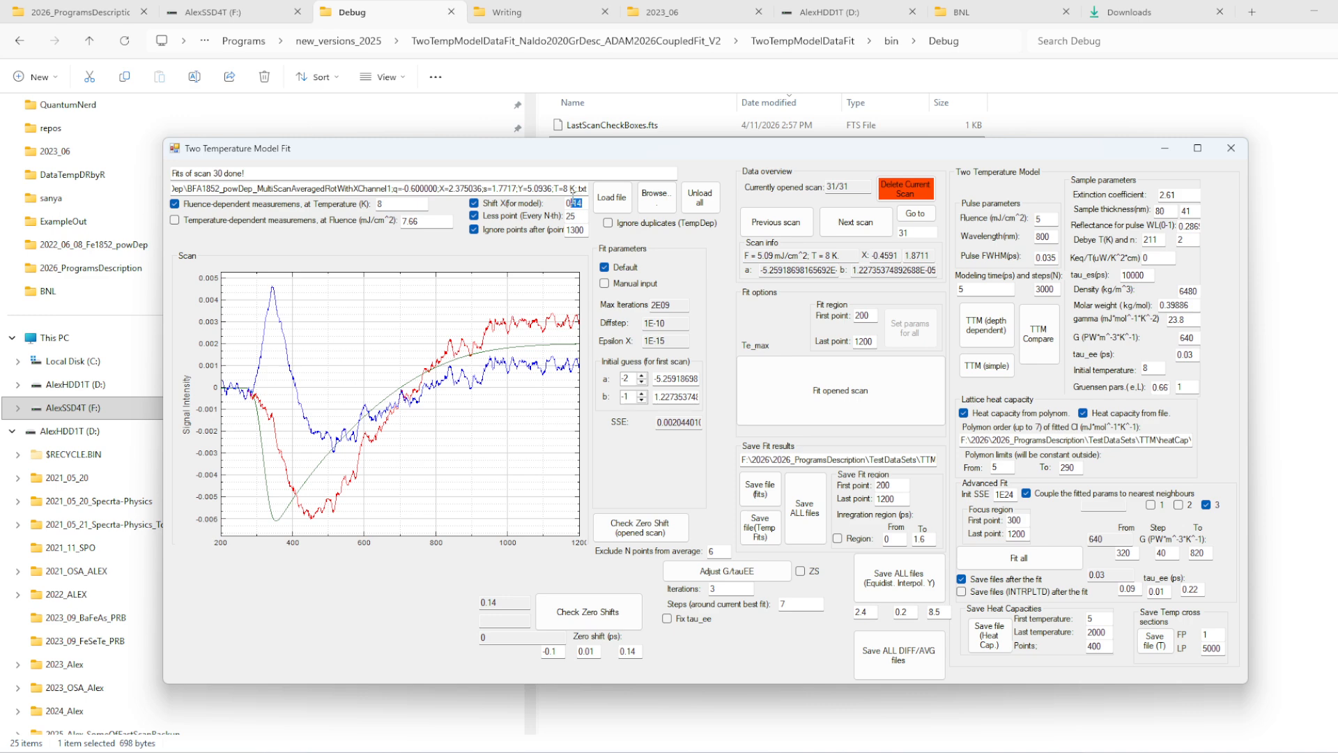
pyautogui.write('04')
pyautogui.click(610, 202)
pyautogui.click(915, 214)
pyautogui.click(903, 399)
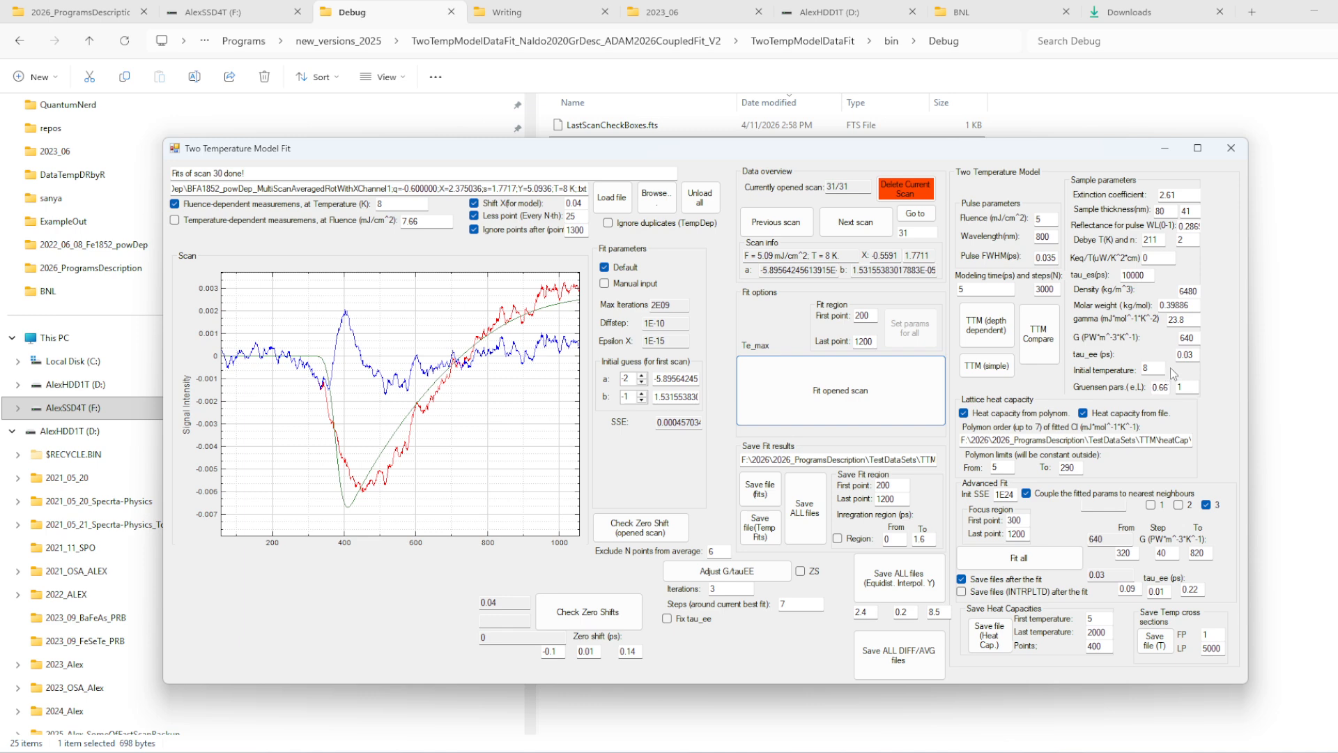
# - Try fitting the opened scan with a tau_ee of 0.08 ps, and return tau_ee to 0.03 ps with a refit
pyautogui.click(1188, 354)
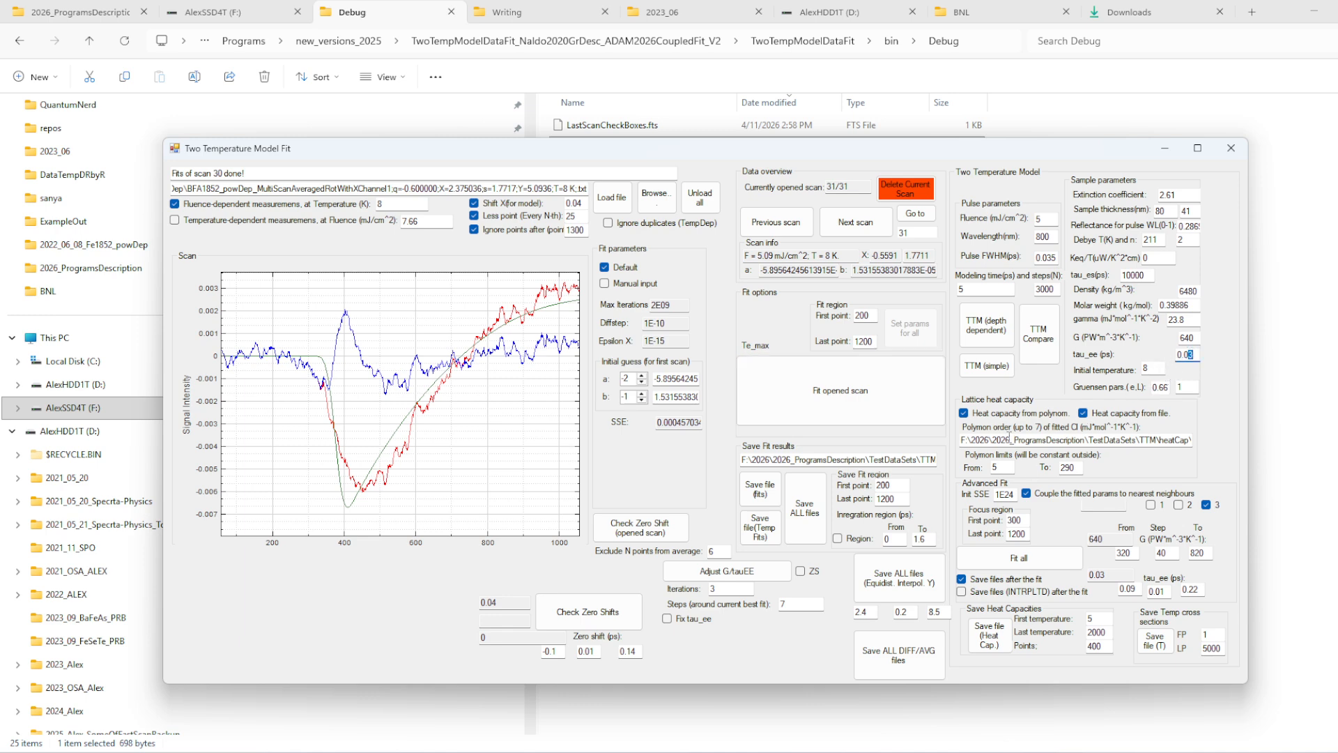
pyautogui.click(836, 419)
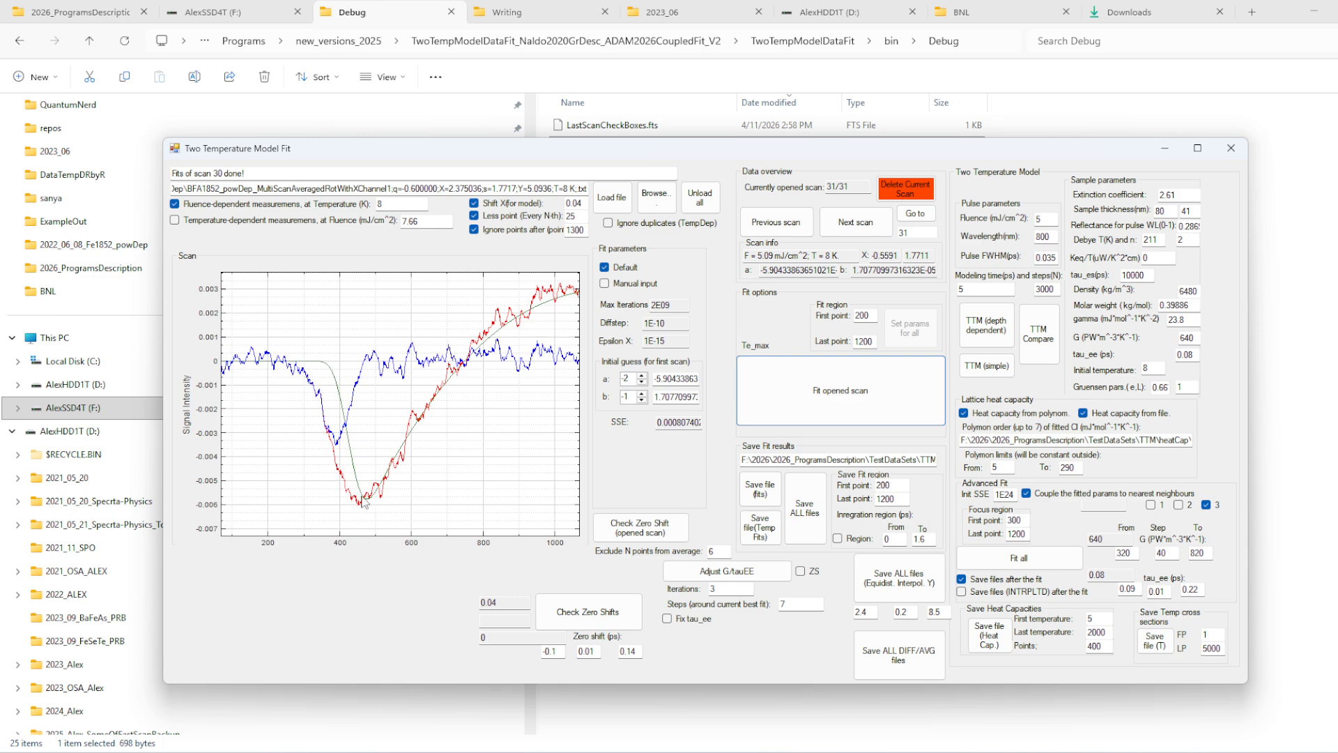
pyautogui.moveTo(367, 500); pyautogui.dragTo(402, 502)
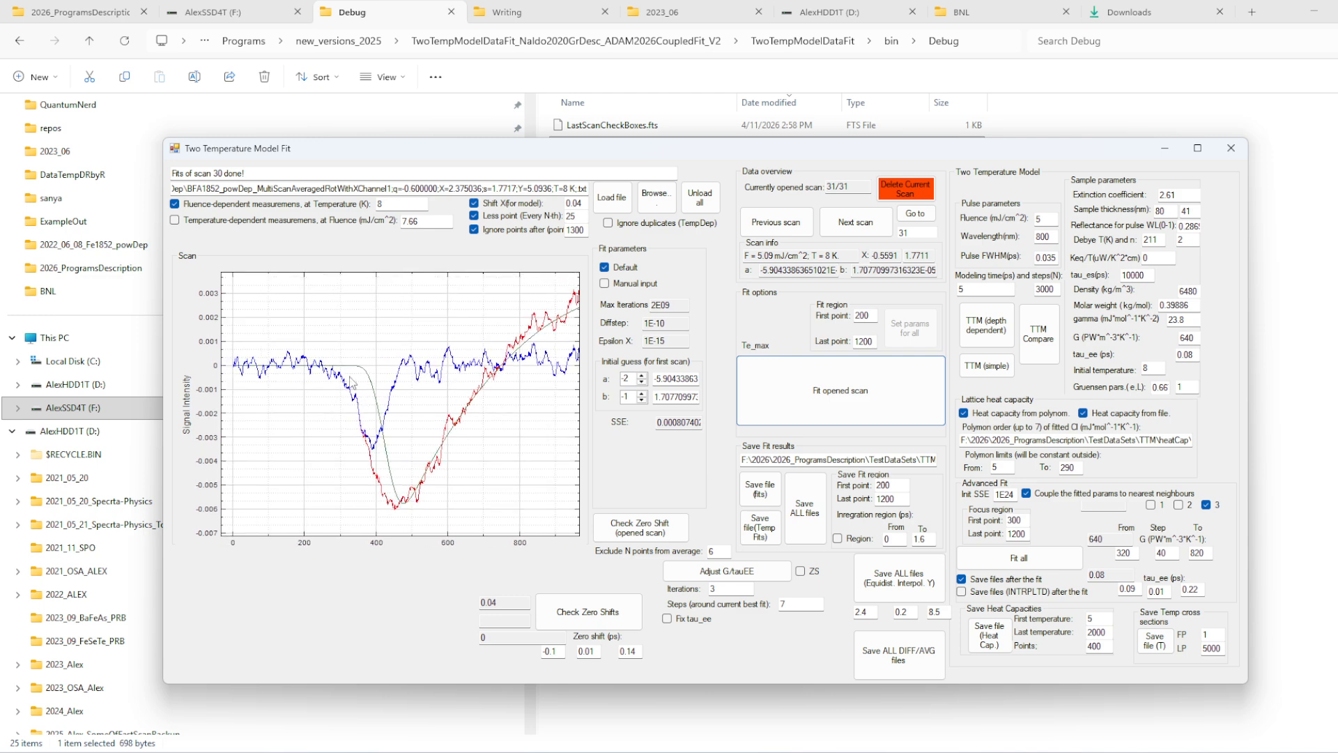
pyautogui.click(1189, 354)
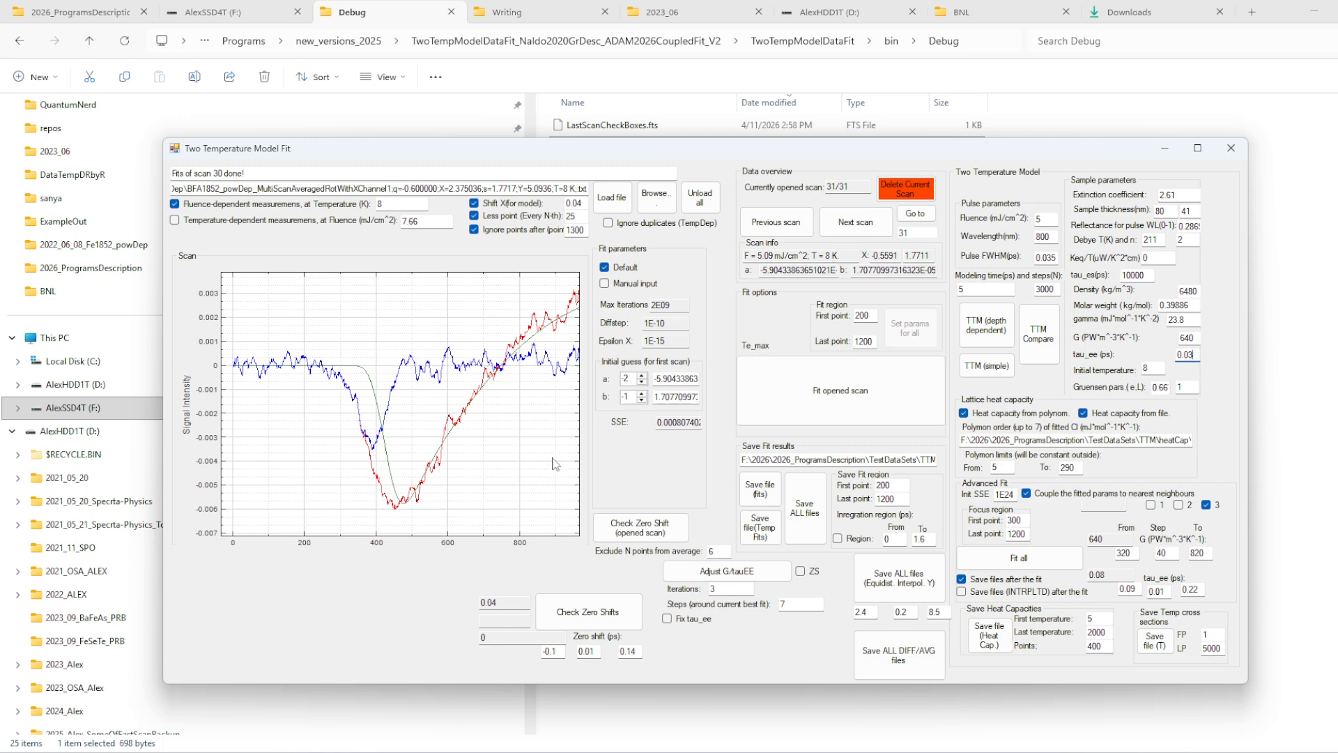
pyautogui.click(812, 407)
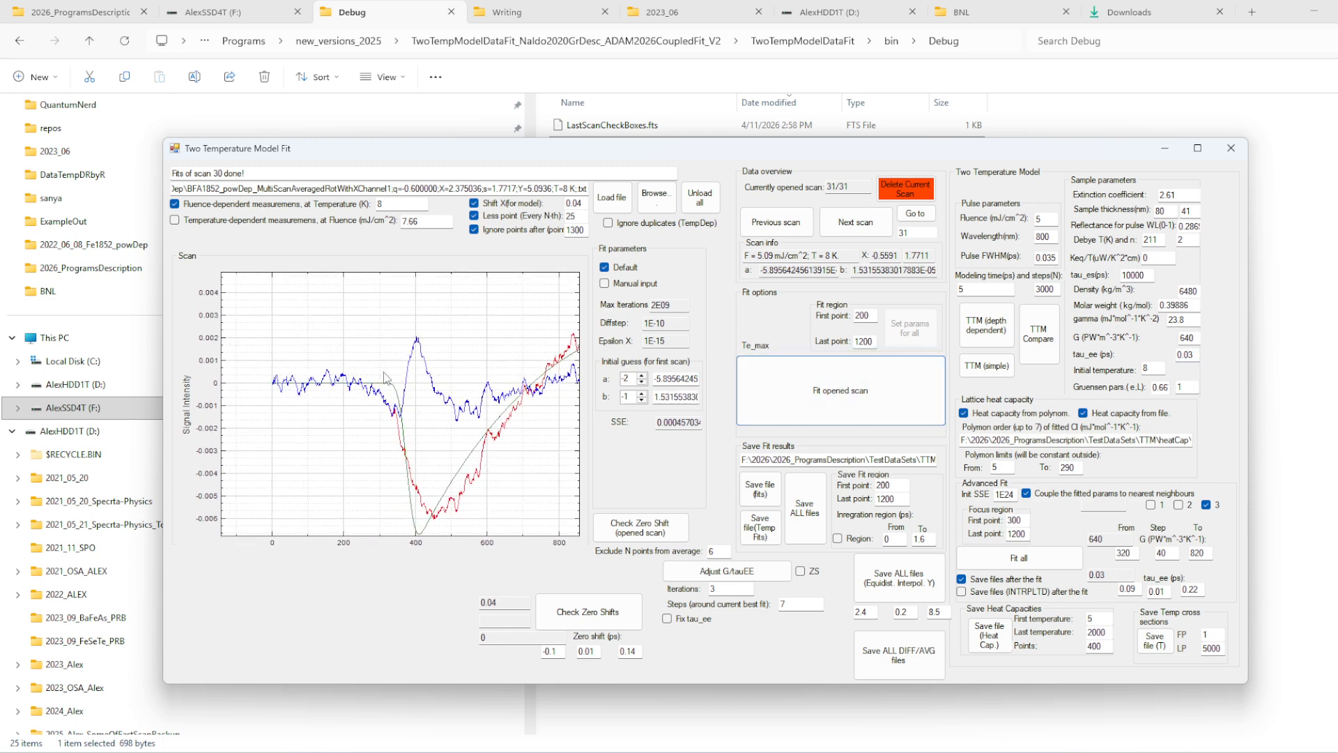
pyautogui.moveTo(427, 521); pyautogui.dragTo(414, 508)
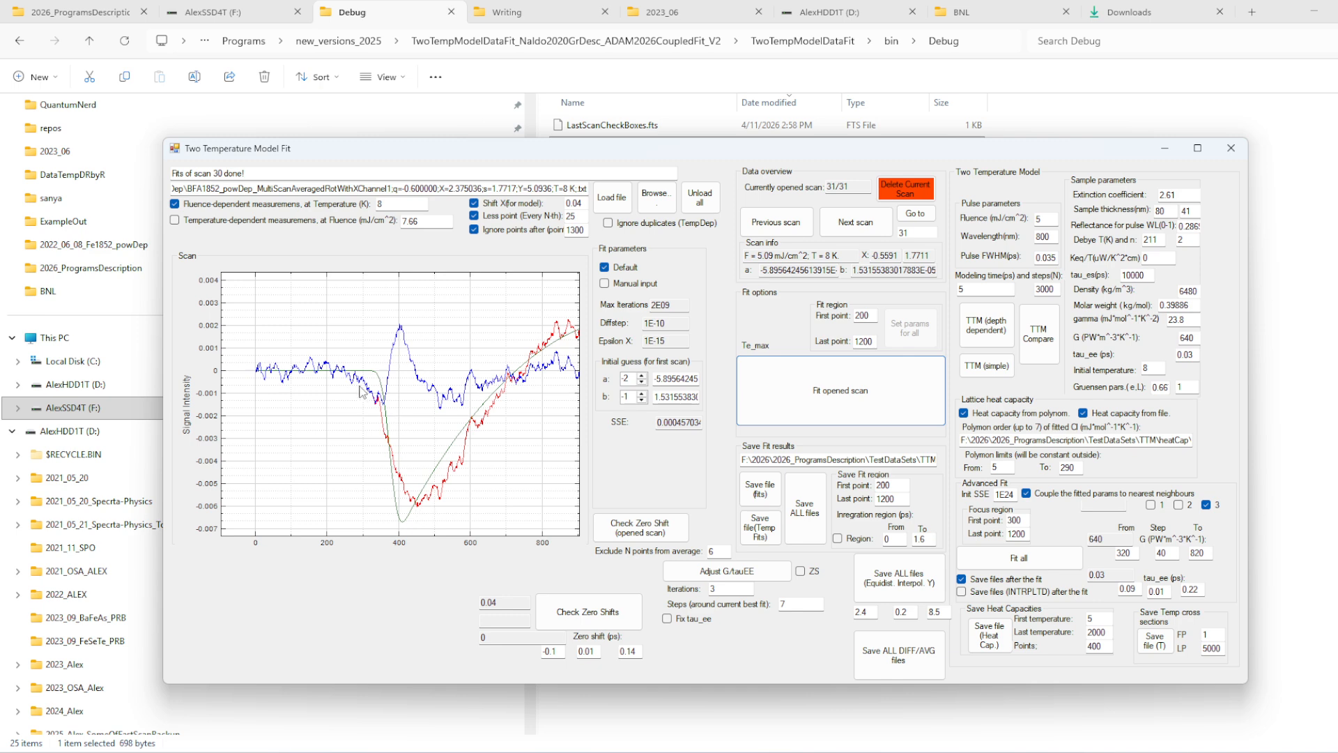
# - Set tau_ee to 0.04 ps and refit scan 31
pyautogui.click(1190, 353)
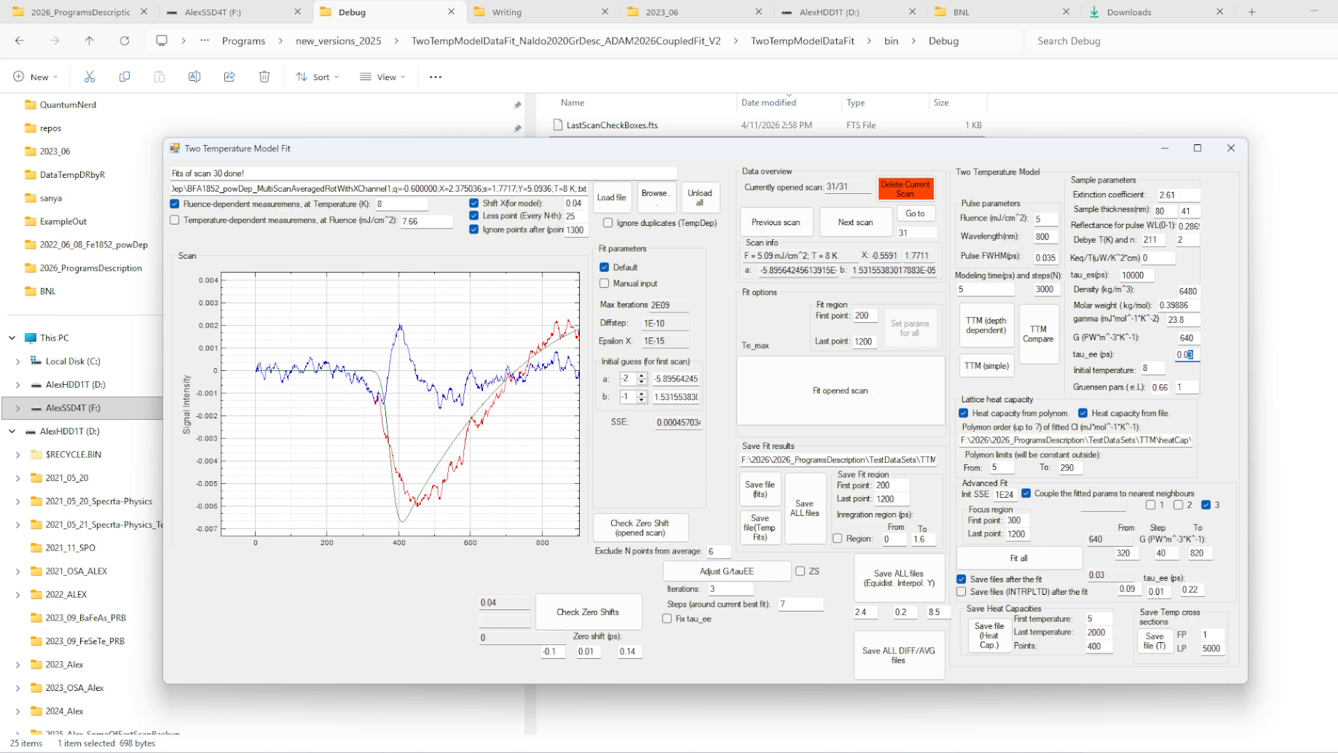
pyautogui.write('4')
pyautogui.click(834, 400)
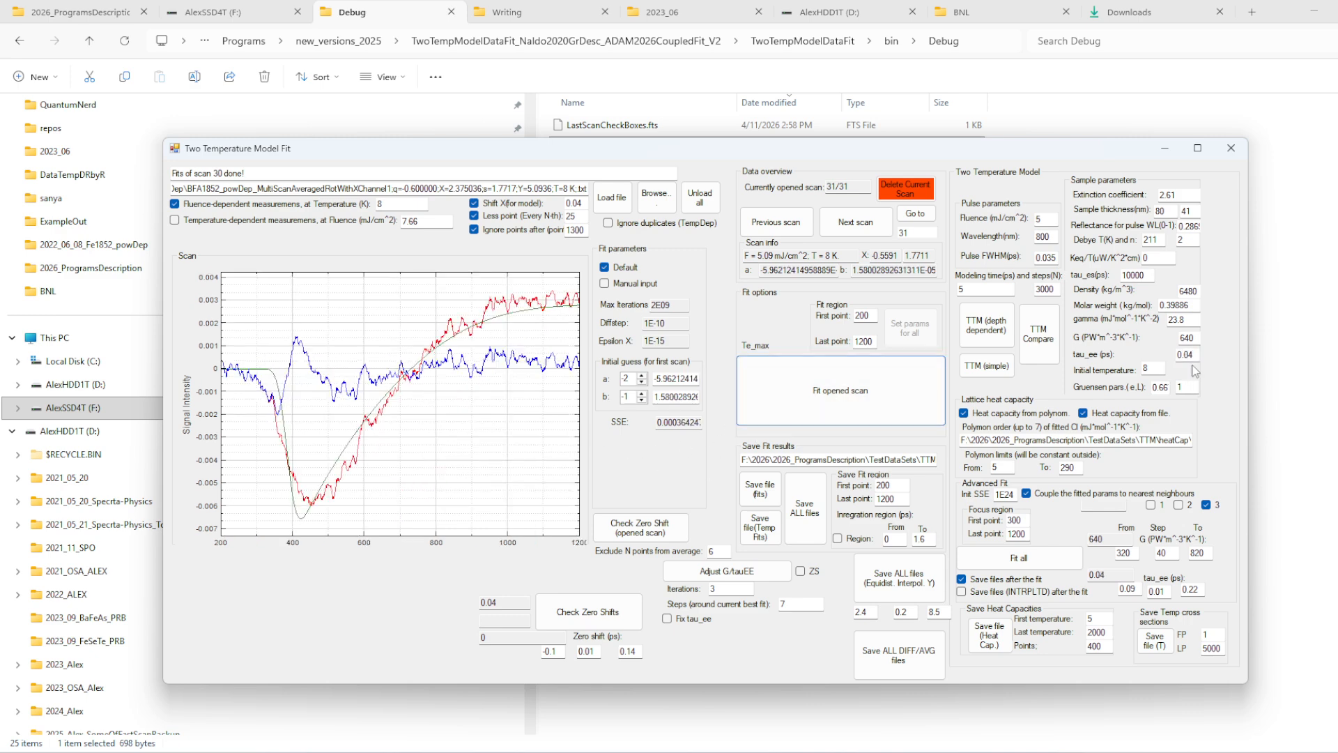
# - Change tau_ee to 0.05 ps, refit the opened scan and inspect the fitted curve around its minimum
pyautogui.click(1189, 353)
pyautogui.press('BackSpace')
pyautogui.write('5')
pyautogui.click(788, 413)
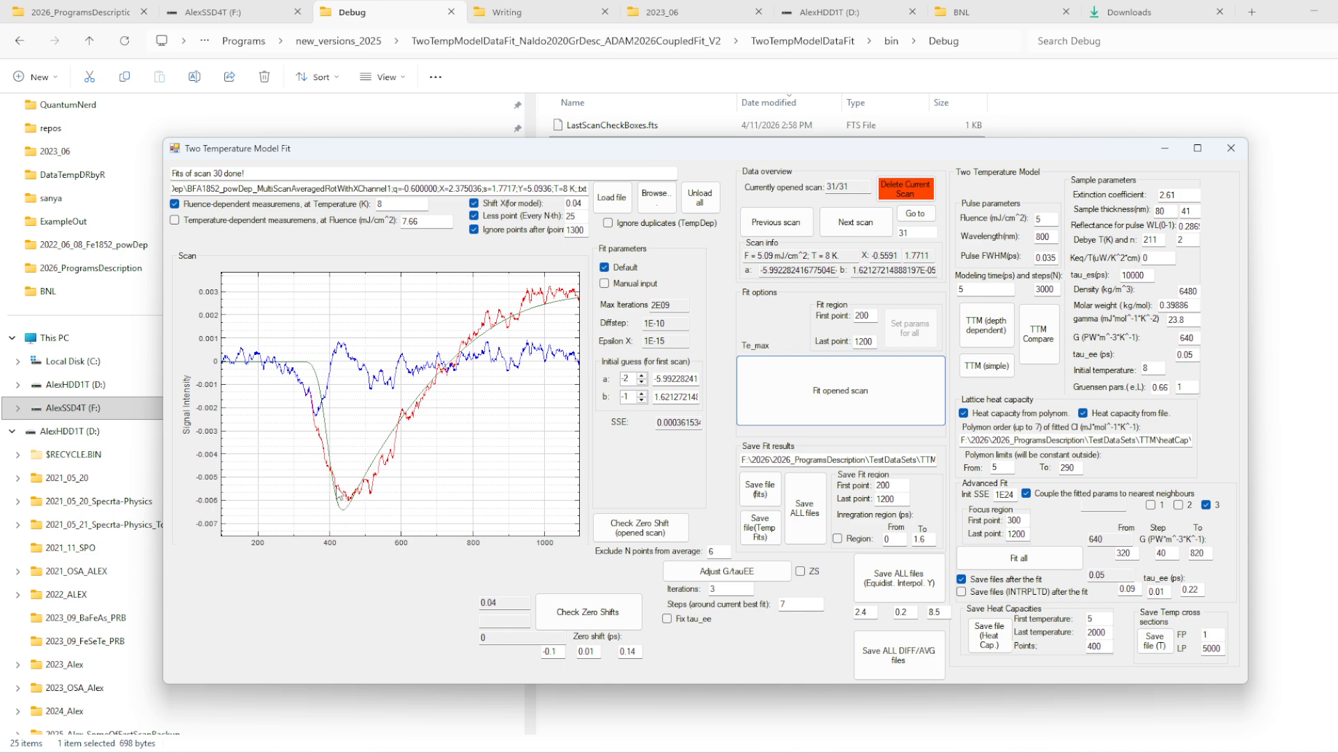
pyautogui.moveTo(329, 464); pyautogui.dragTo(343, 478)
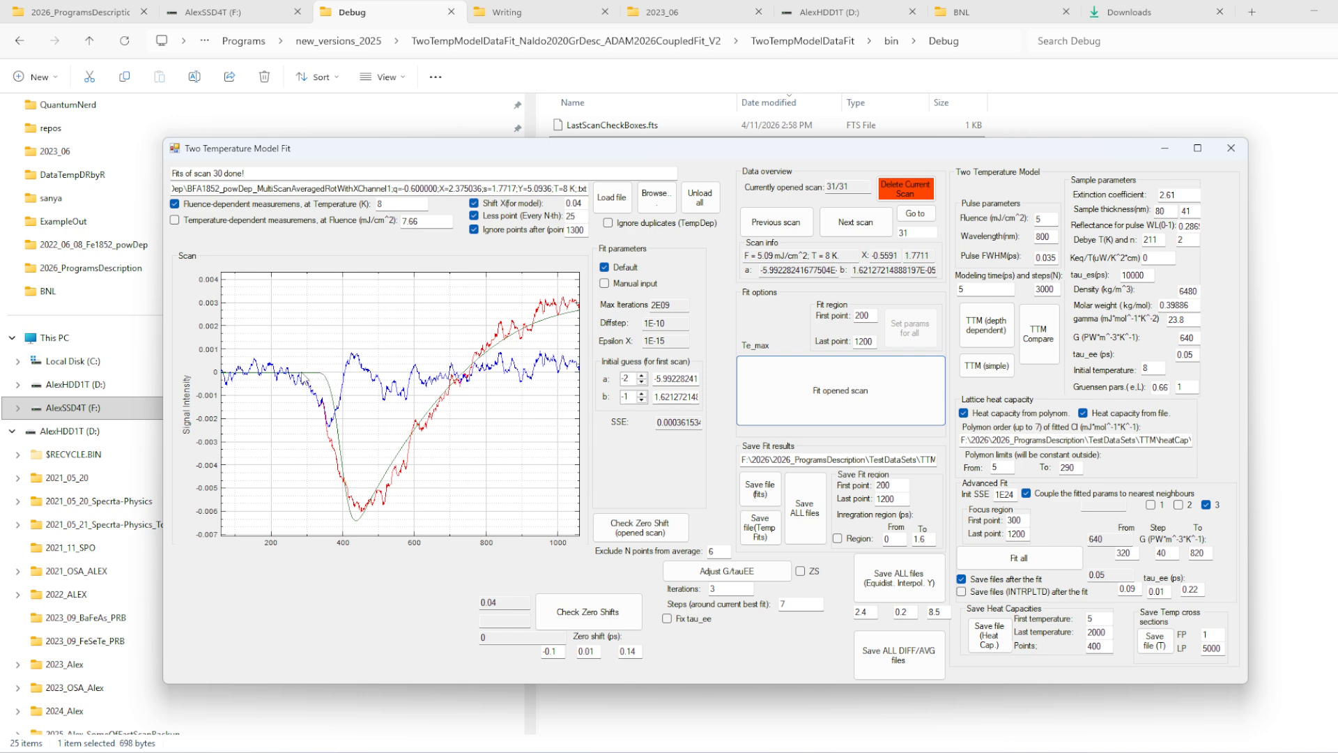
# - Set the model's X shift to -0.1 and tau_ee to 0.3 ps, reload the file and fit scan 31
pyautogui.click(575, 202)
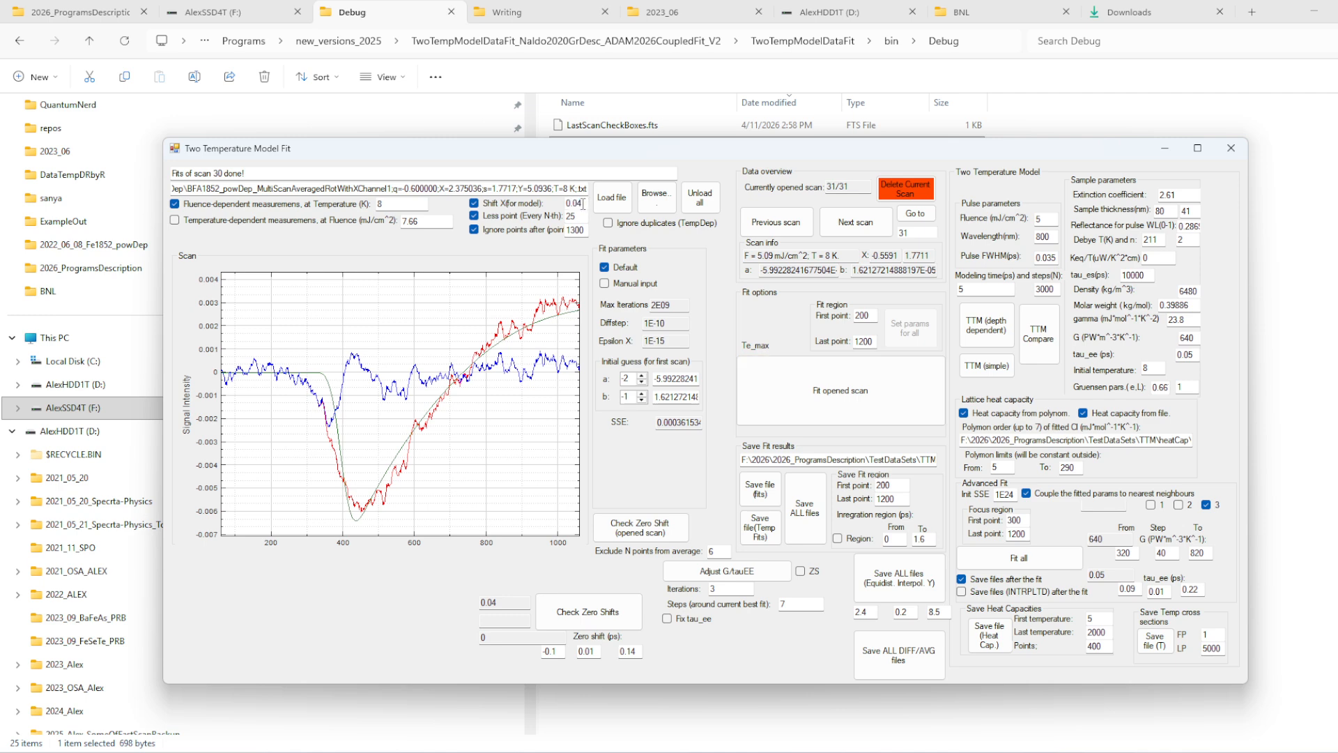
pyautogui.press('BackSpace')
pyautogui.press('BackSpace')
pyautogui.press('BackSpace')
pyautogui.press('BackSpace')
pyautogui.write('-0.1')
pyautogui.write('3')
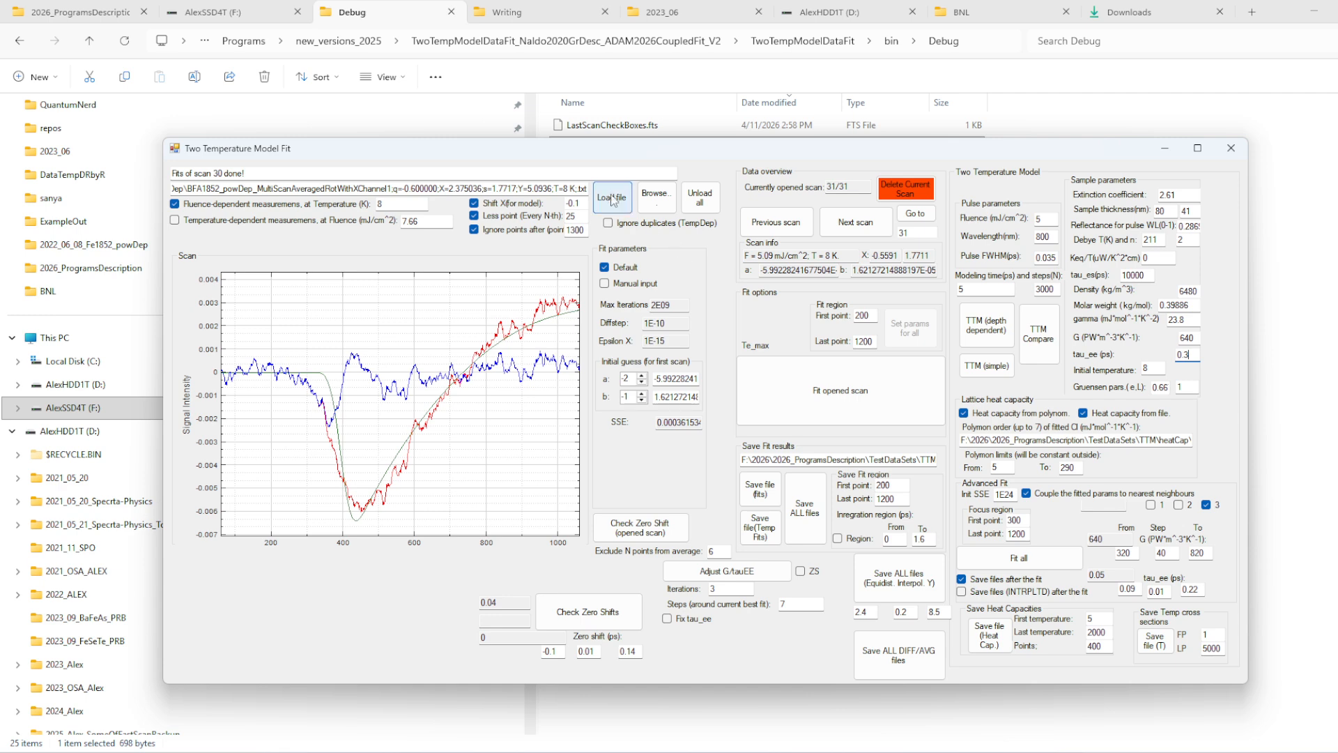
pyautogui.click(910, 222)
pyautogui.click(864, 377)
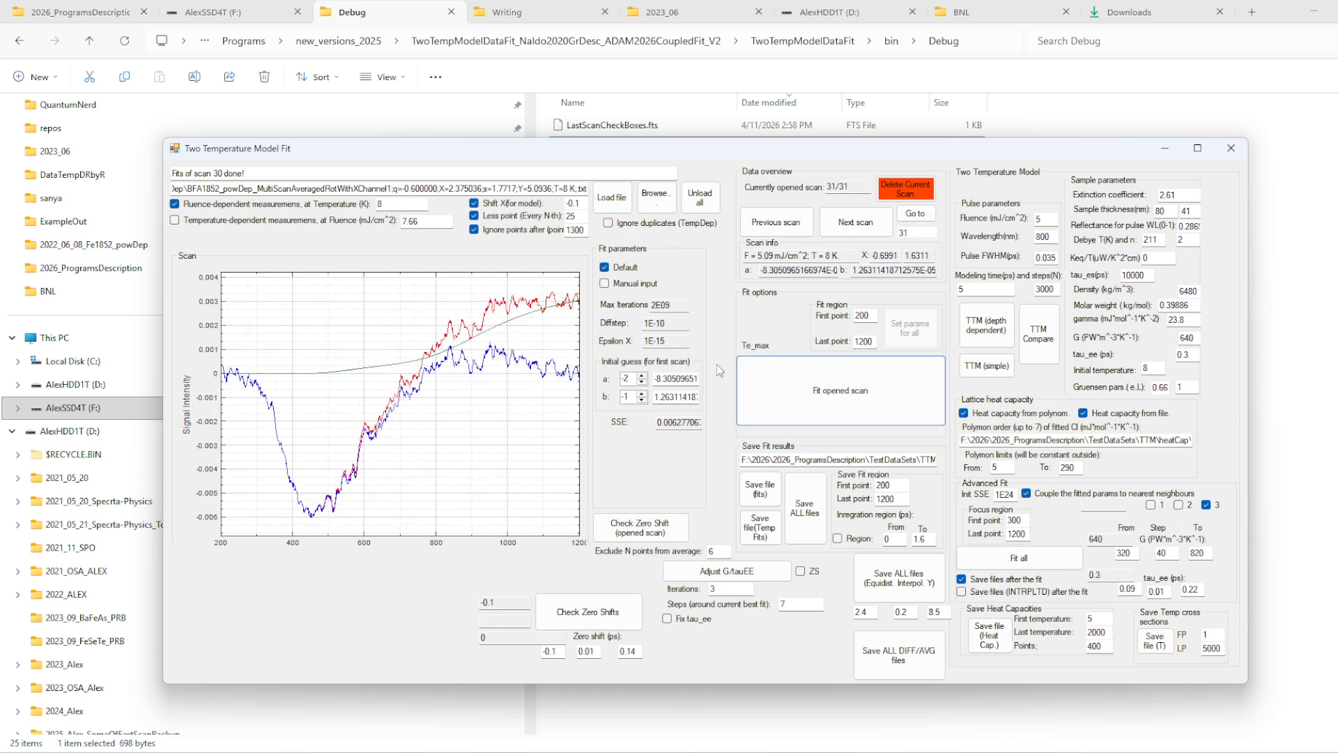
# - Lower tau_ee to 0.2 ps and refit the opened scan
pyautogui.doubleClick(1192, 355)
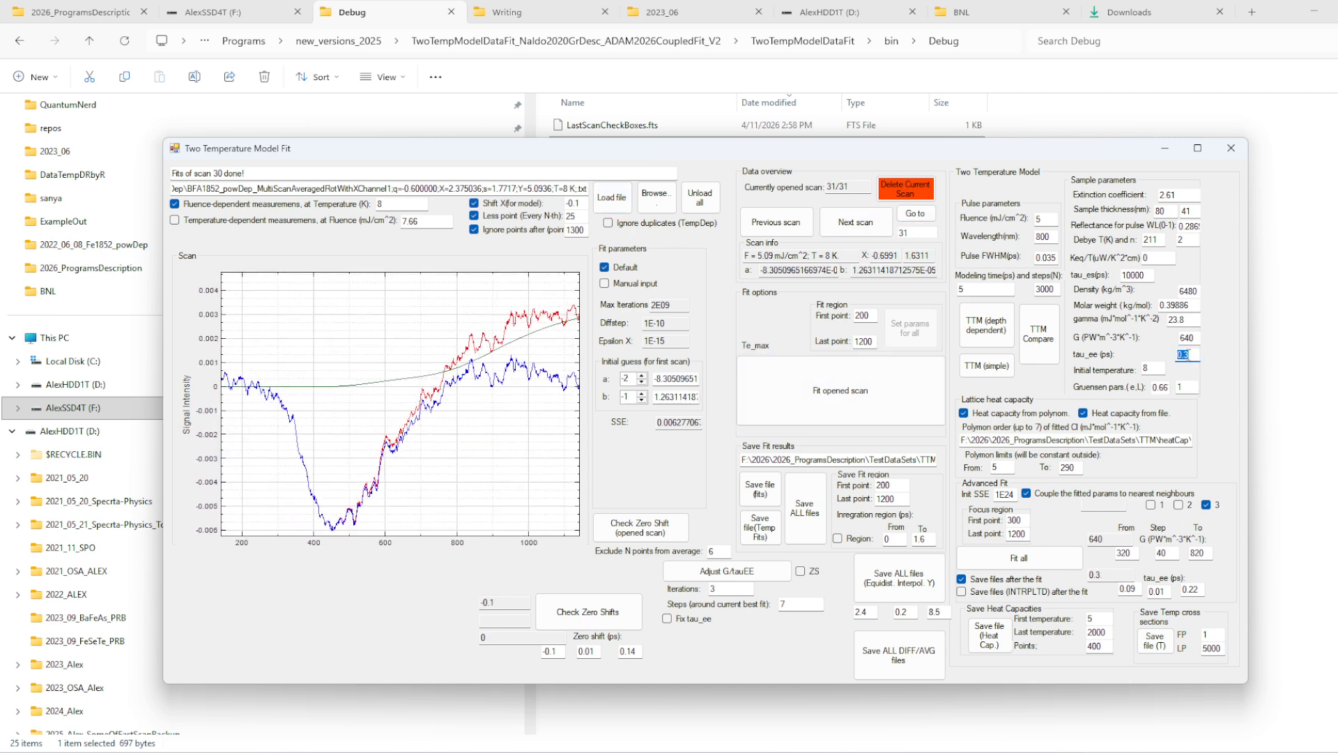
pyautogui.write('0.2')
pyautogui.press('Return')
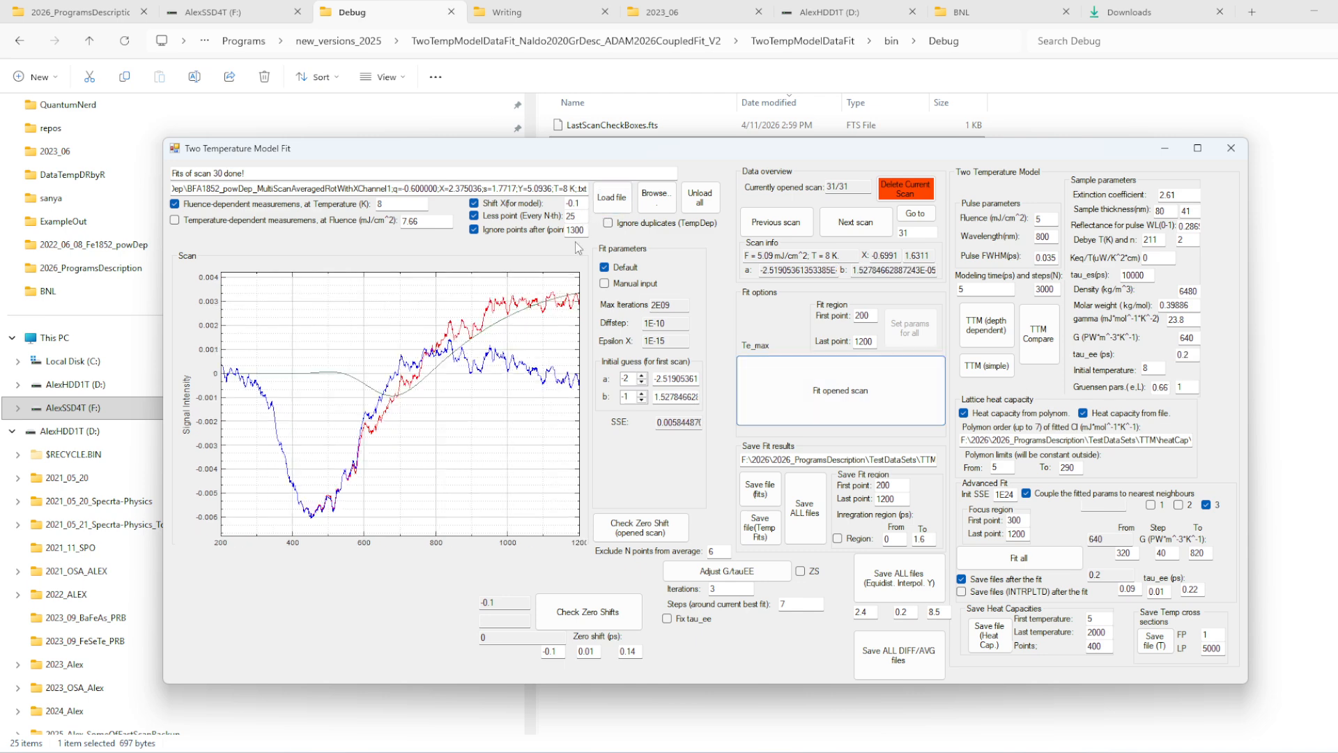
# - Set the model's X shift to 0.24, reload the file and fit scan 31 with tau_ee kept at 0.2 ps
pyautogui.doubleClick(582, 204)
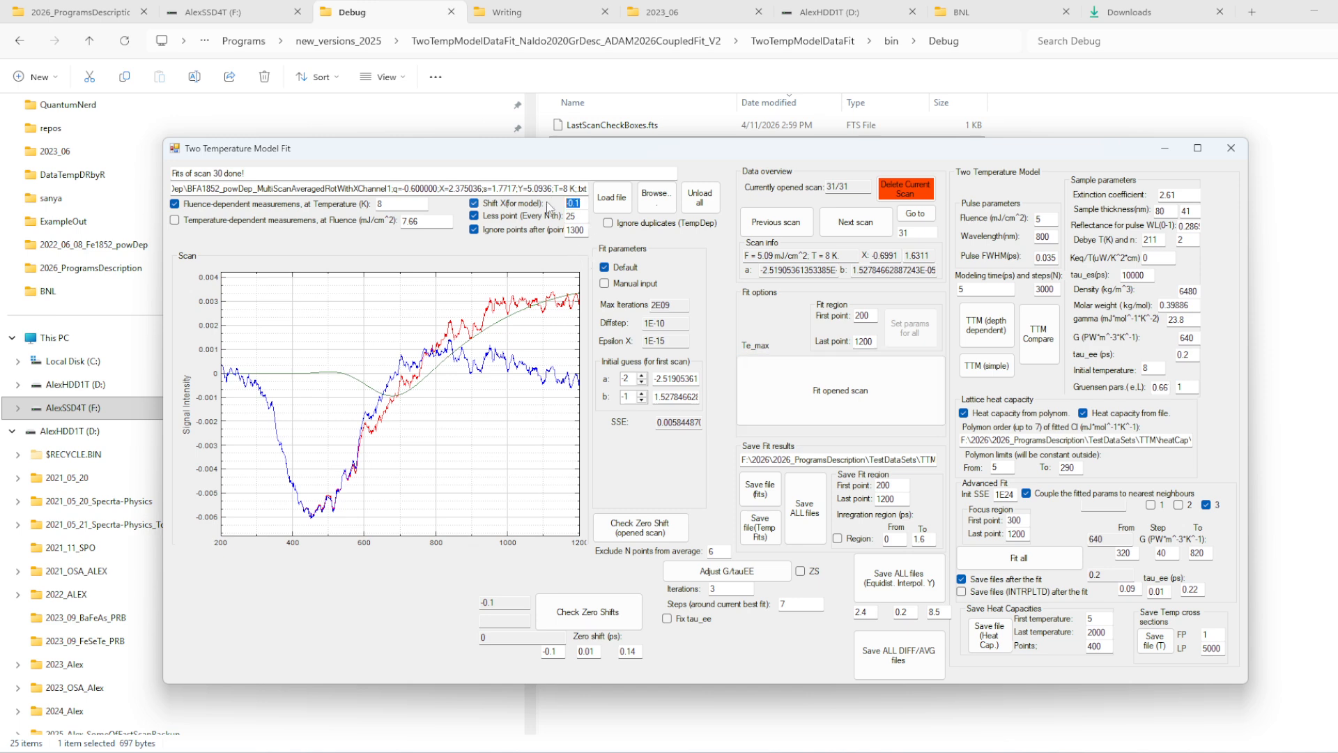
pyautogui.write('0.24')
pyautogui.click(612, 197)
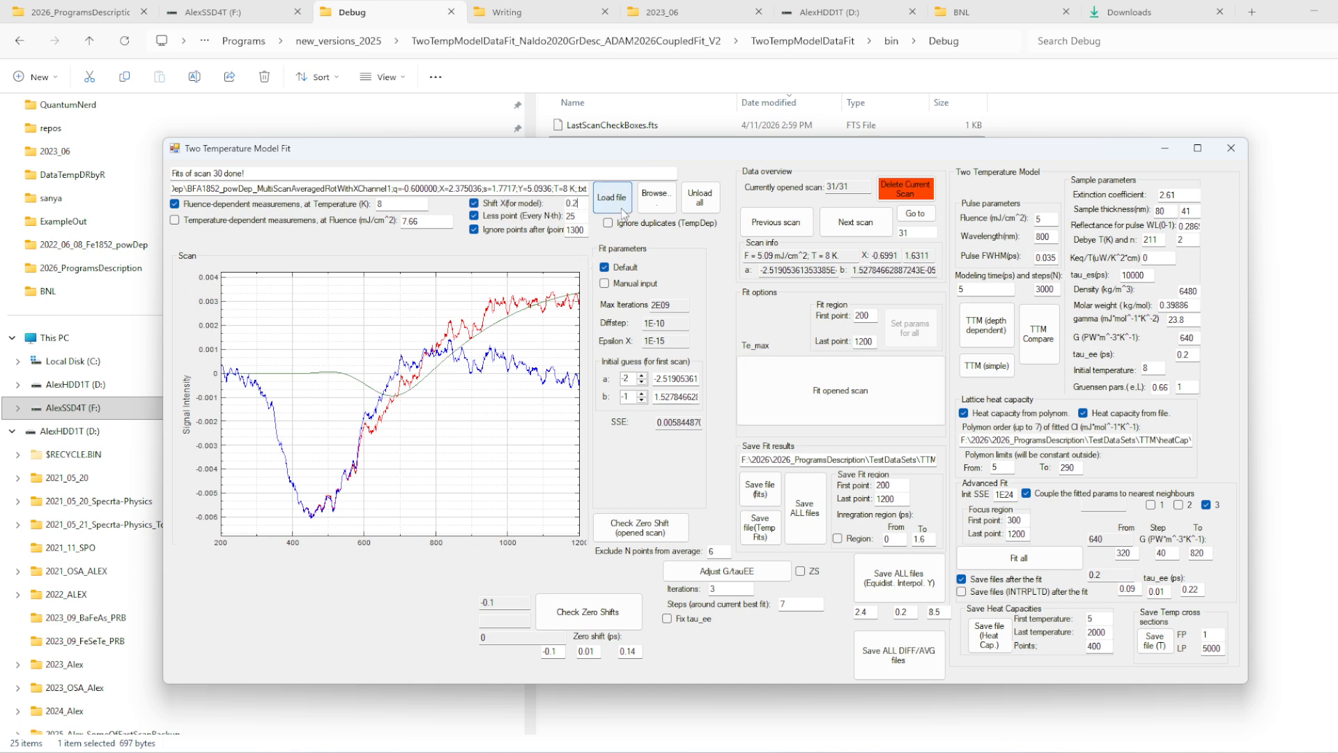
pyautogui.click(930, 217)
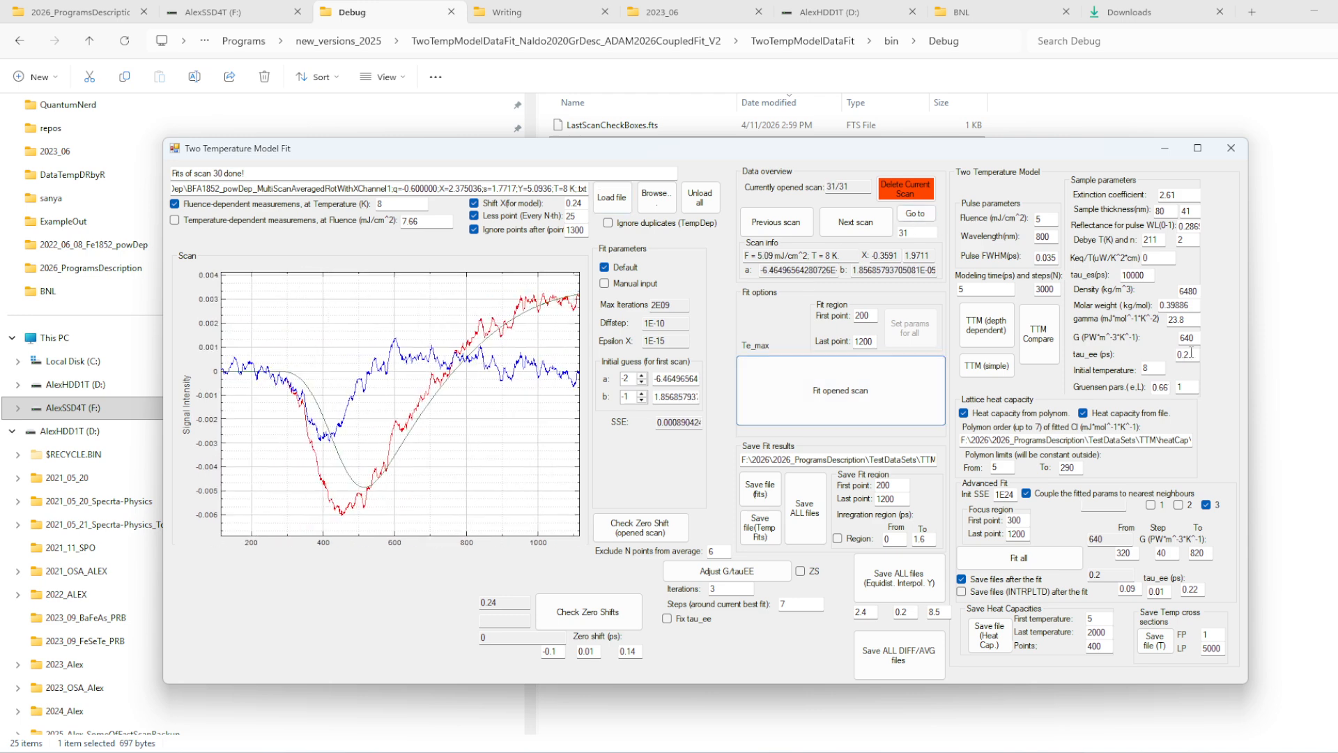
# - Raise tau_ee to 0.3 ps, refit the opened scan and inspect the offset between the fitted curve and the data
pyautogui.press('BackSpace')
pyautogui.write('3')
pyautogui.click(842, 407)
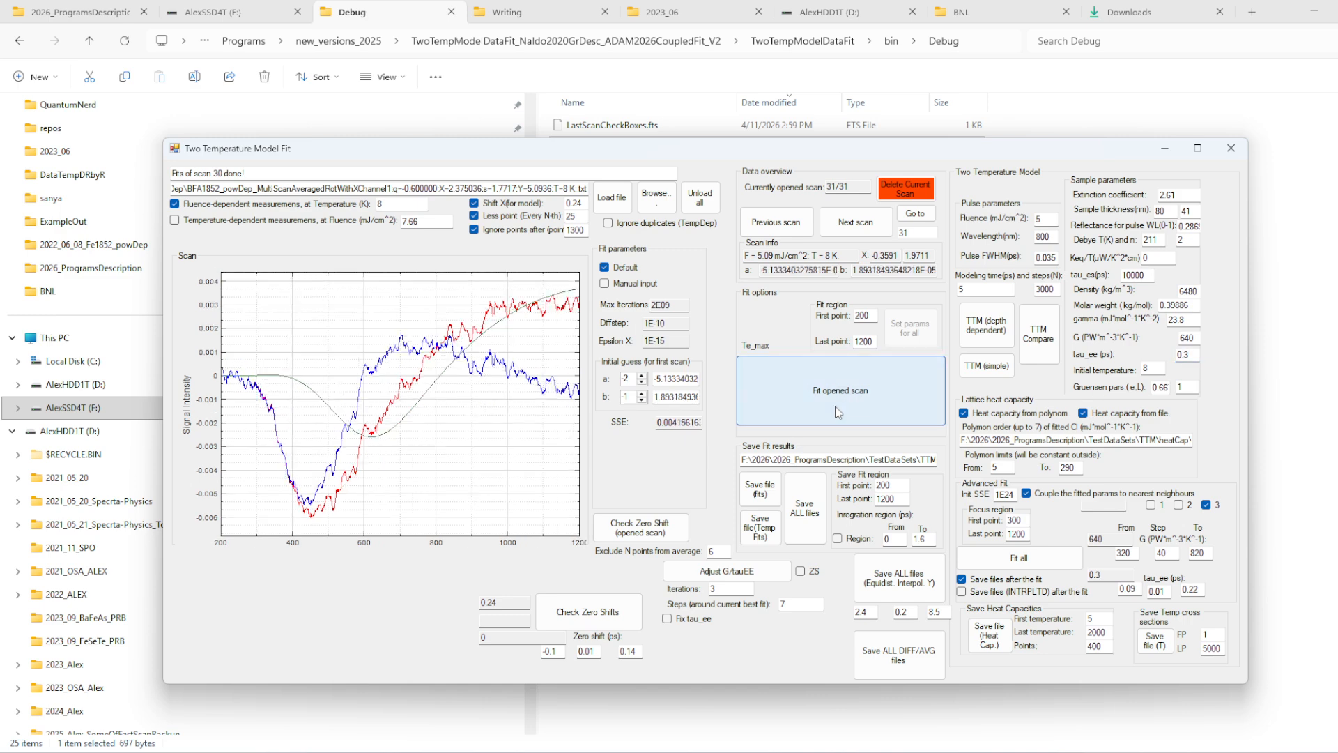
pyautogui.moveTo(438, 402); pyautogui.dragTo(465, 403)
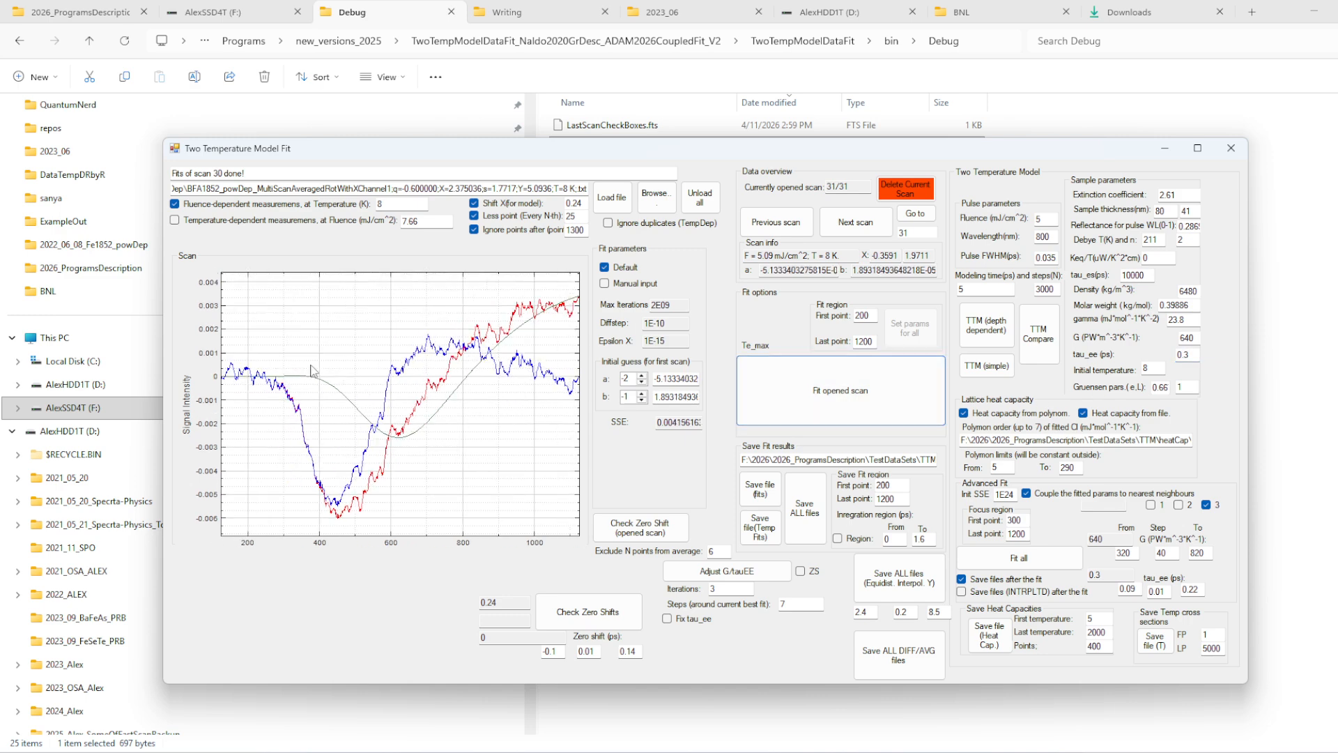
# - Set the model's X shift to 0.14, reload the file and fit scan 31
pyautogui.click(578, 205)
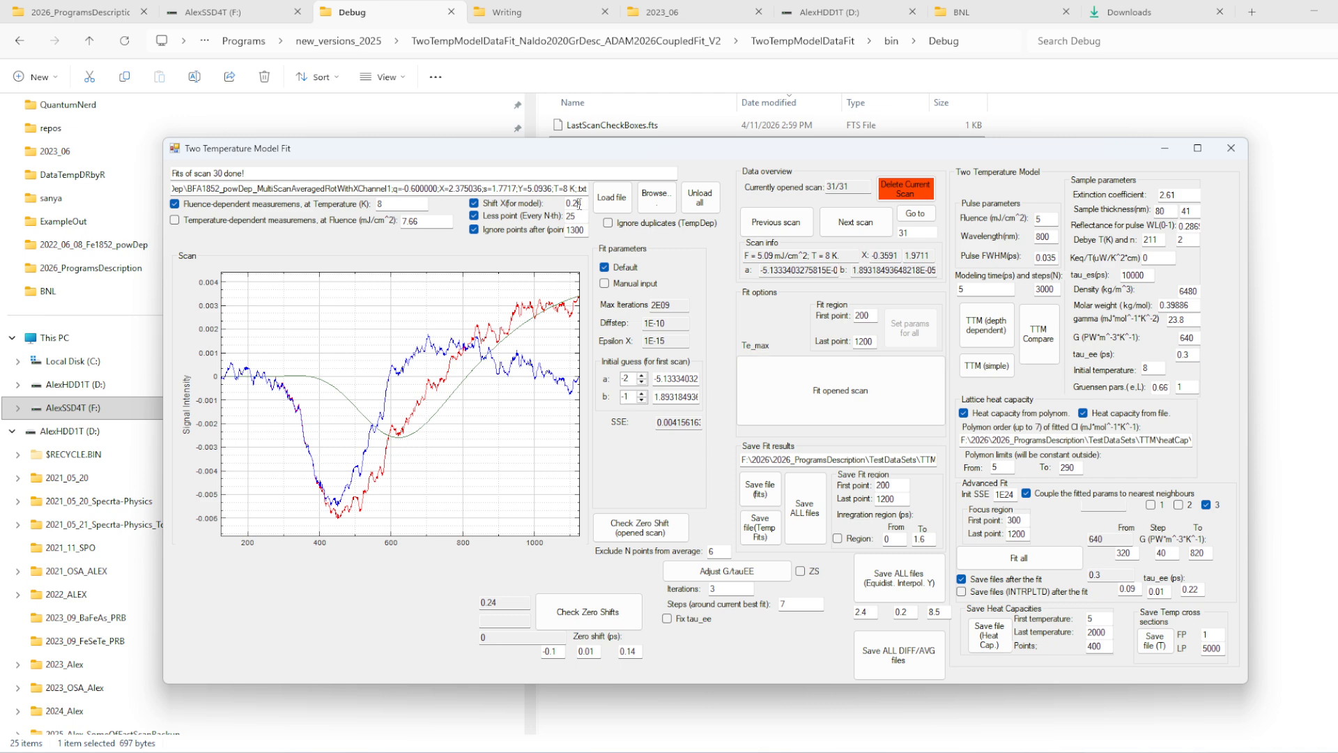
pyautogui.write('1')
pyautogui.click(612, 198)
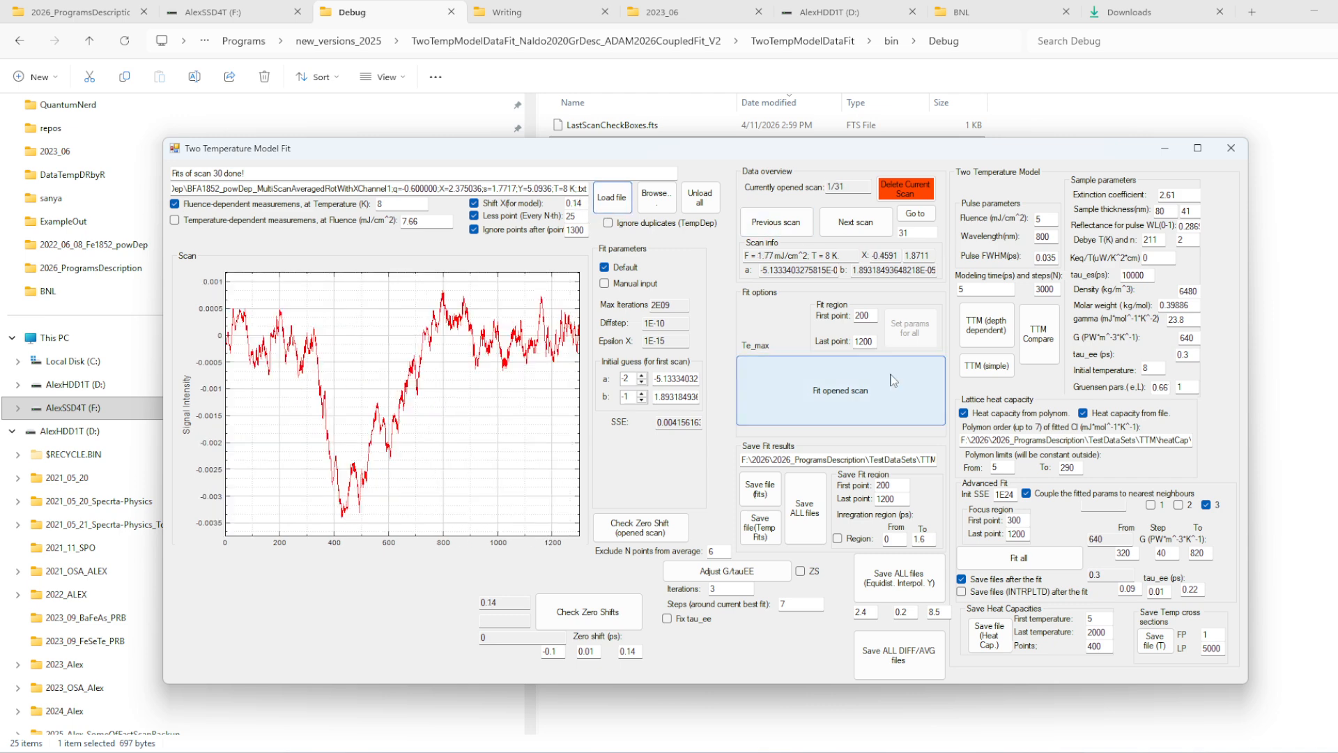
pyautogui.click(859, 408)
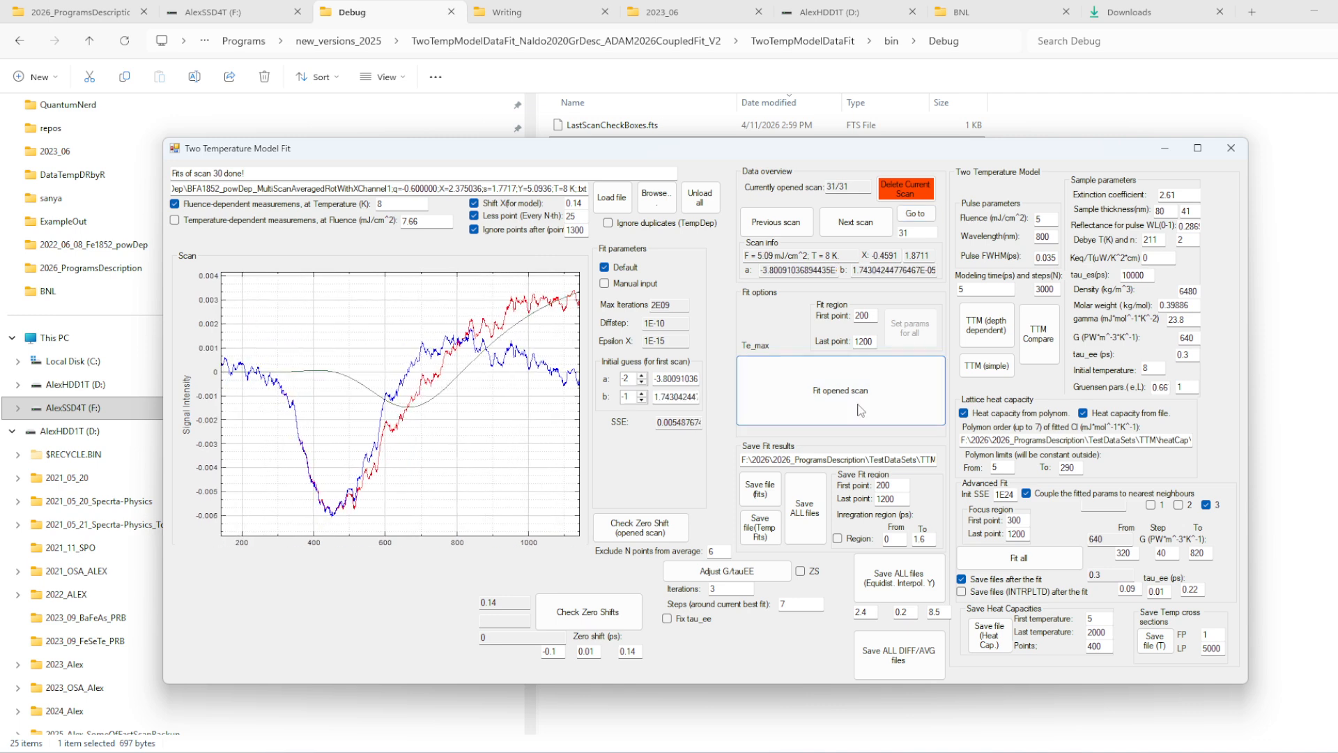
# - Lower tau_ee to 0.1 ps and refit the opened scan
pyautogui.press('BackSpace')
pyautogui.write('1')
pyautogui.click(894, 390)
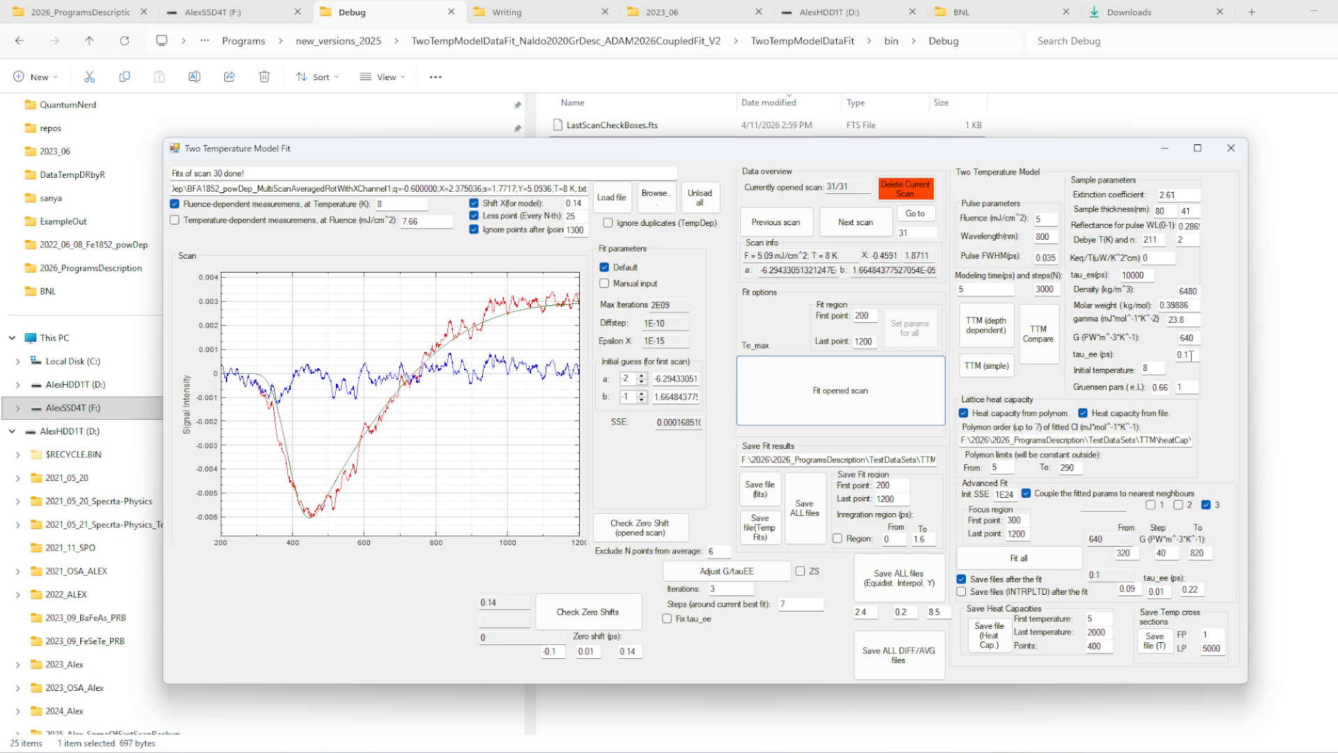
# - Set the model's X shift to 0.34, reload the file and fit scan 31
pyautogui.click(577, 203)
pyautogui.press('BackSpace')
pyautogui.write('3')
pyautogui.click(611, 195)
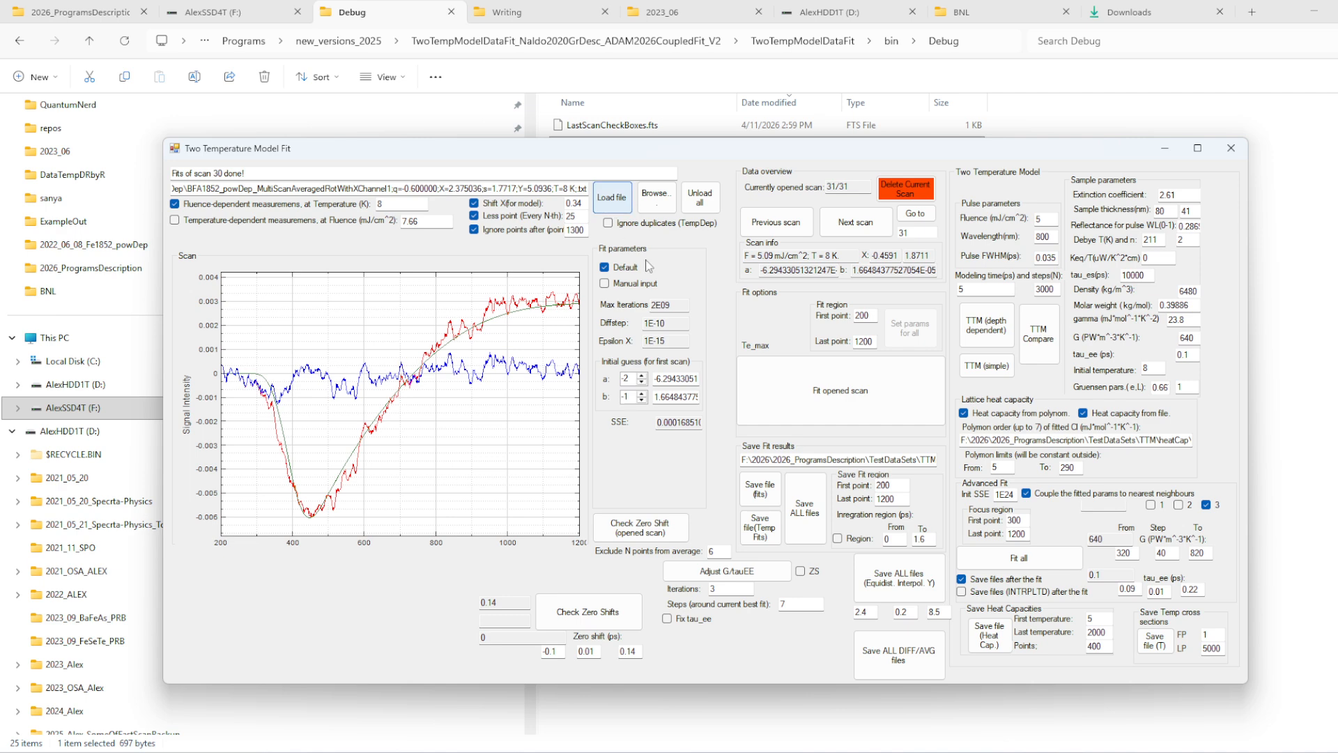
pyautogui.click(819, 387)
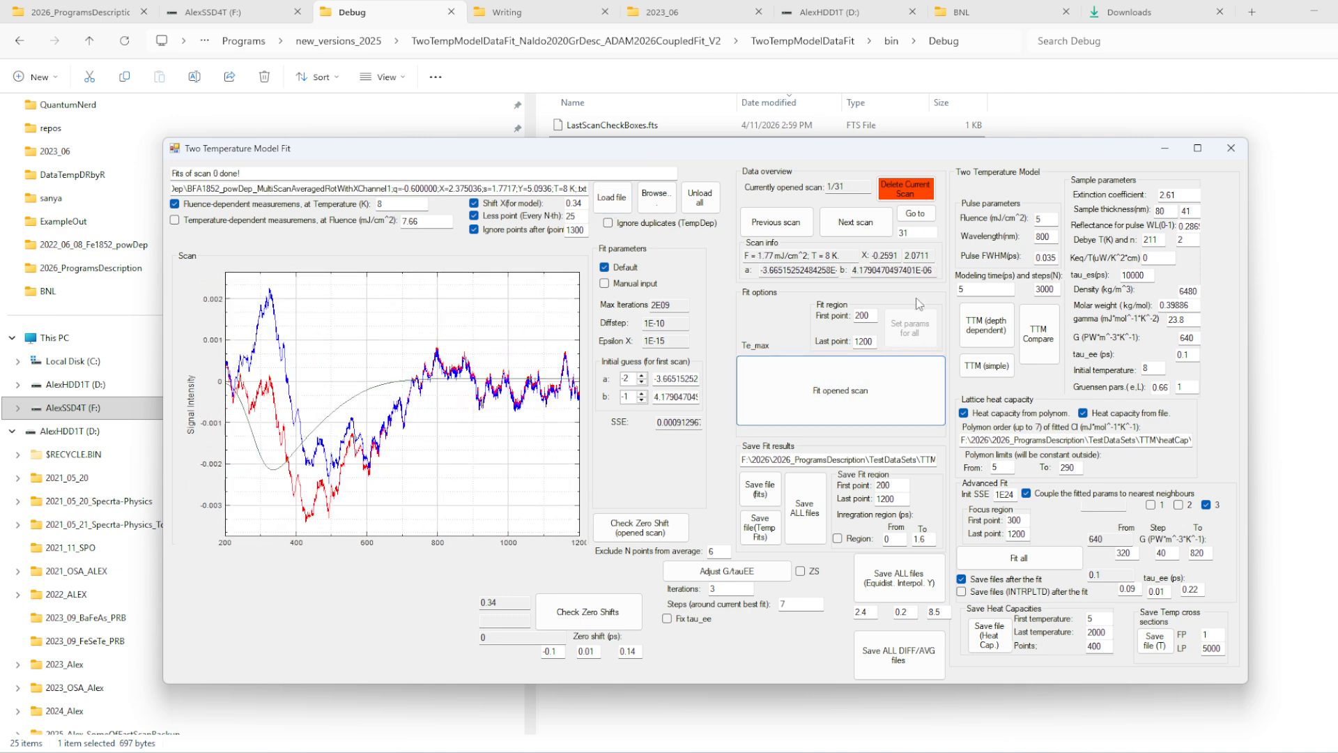
pyautogui.click(917, 215)
pyautogui.click(840, 390)
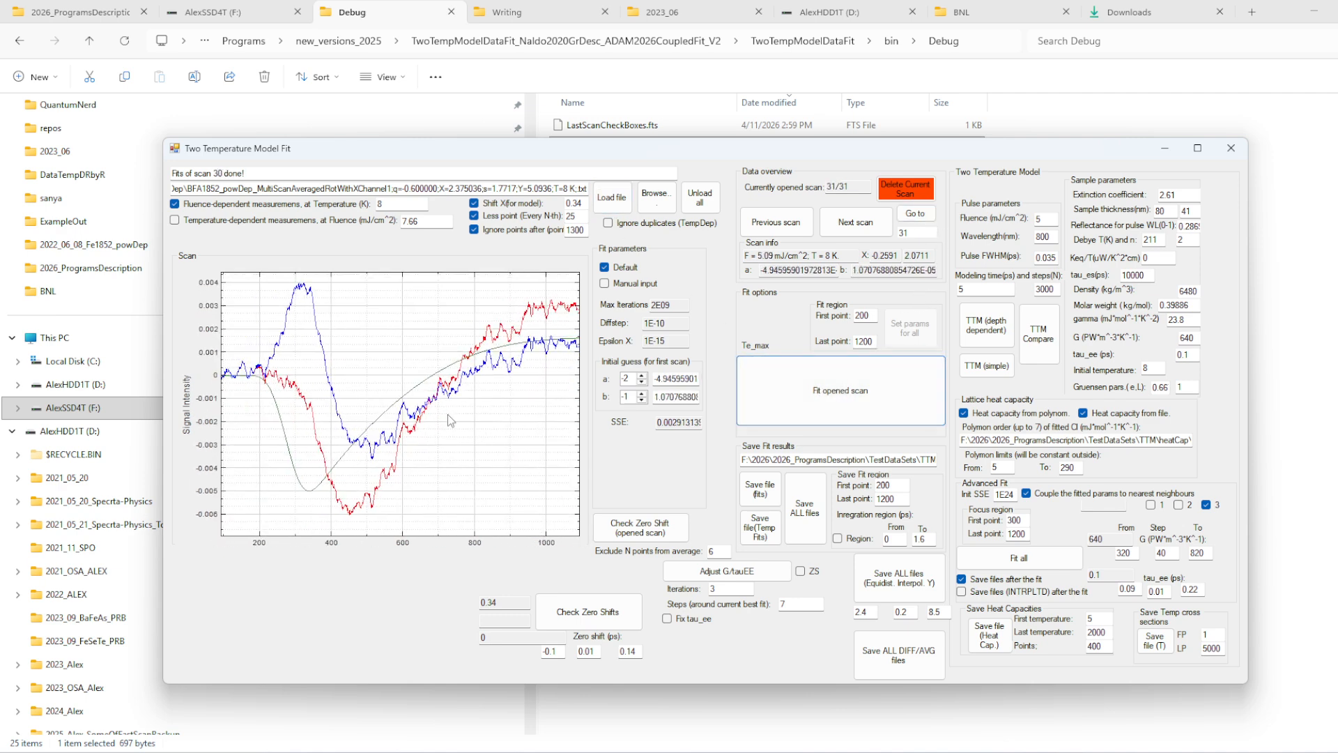
# - Set tau_ee to 0.24 ps and refit the opened scan
pyautogui.click(1184, 355)
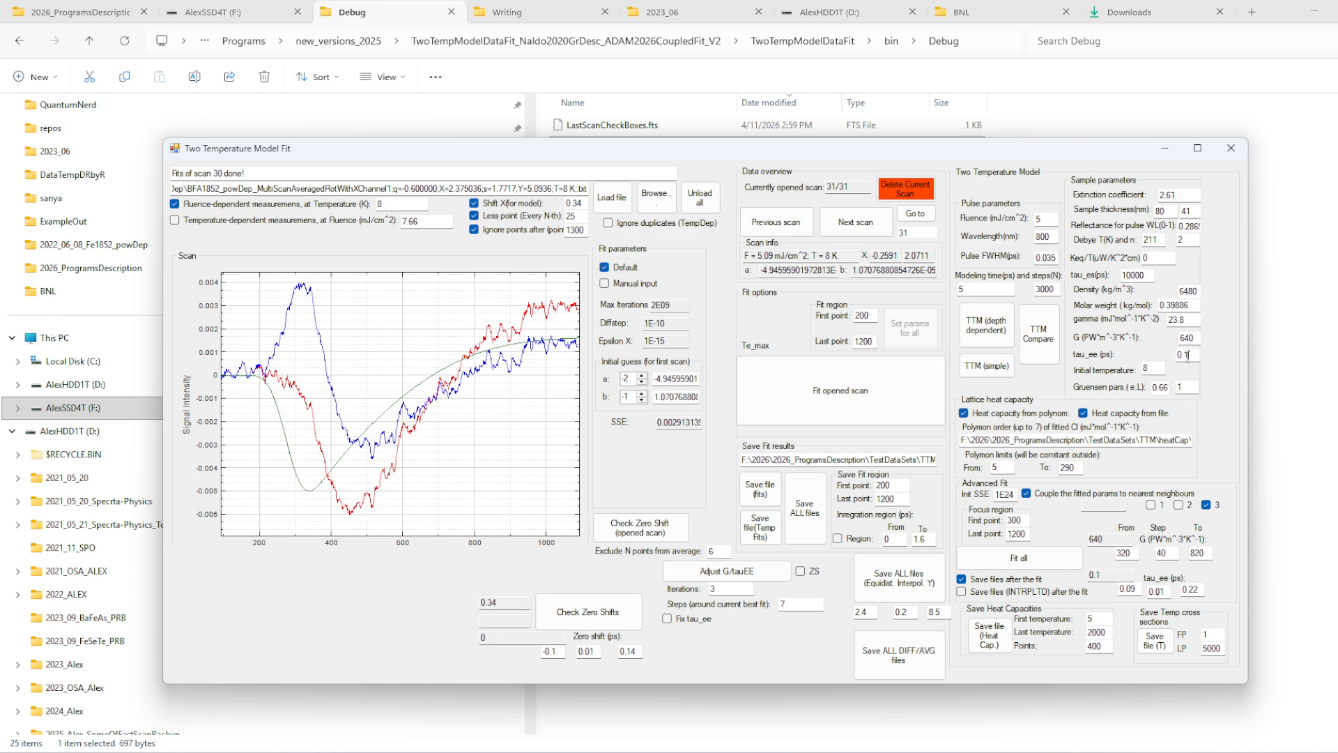
pyautogui.press('BackSpace')
pyautogui.write('24')
pyautogui.press('Return')
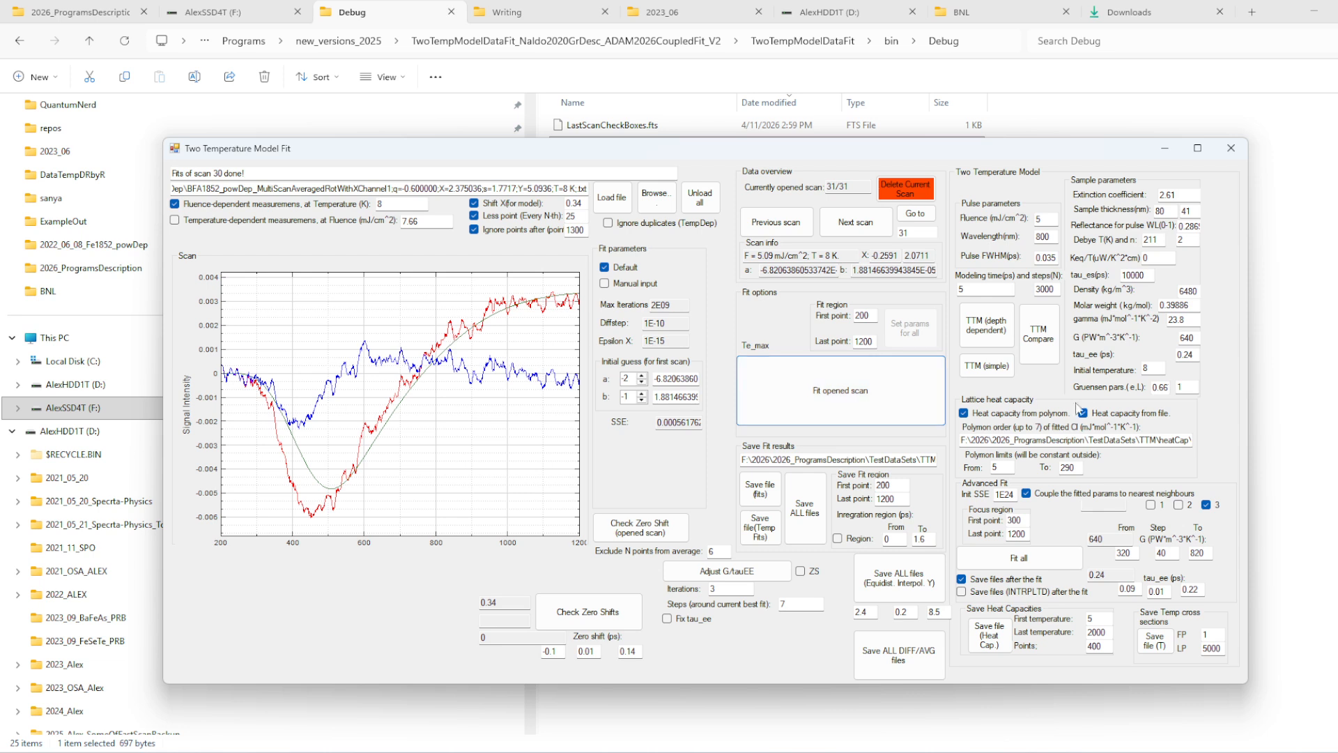
# - Reduce tau_ee to 0.2 ps, refit the opened scan and inspect how the fitted curve follows the falling edge and minimum
pyautogui.press('BackSpace')
pyautogui.click(899, 383)
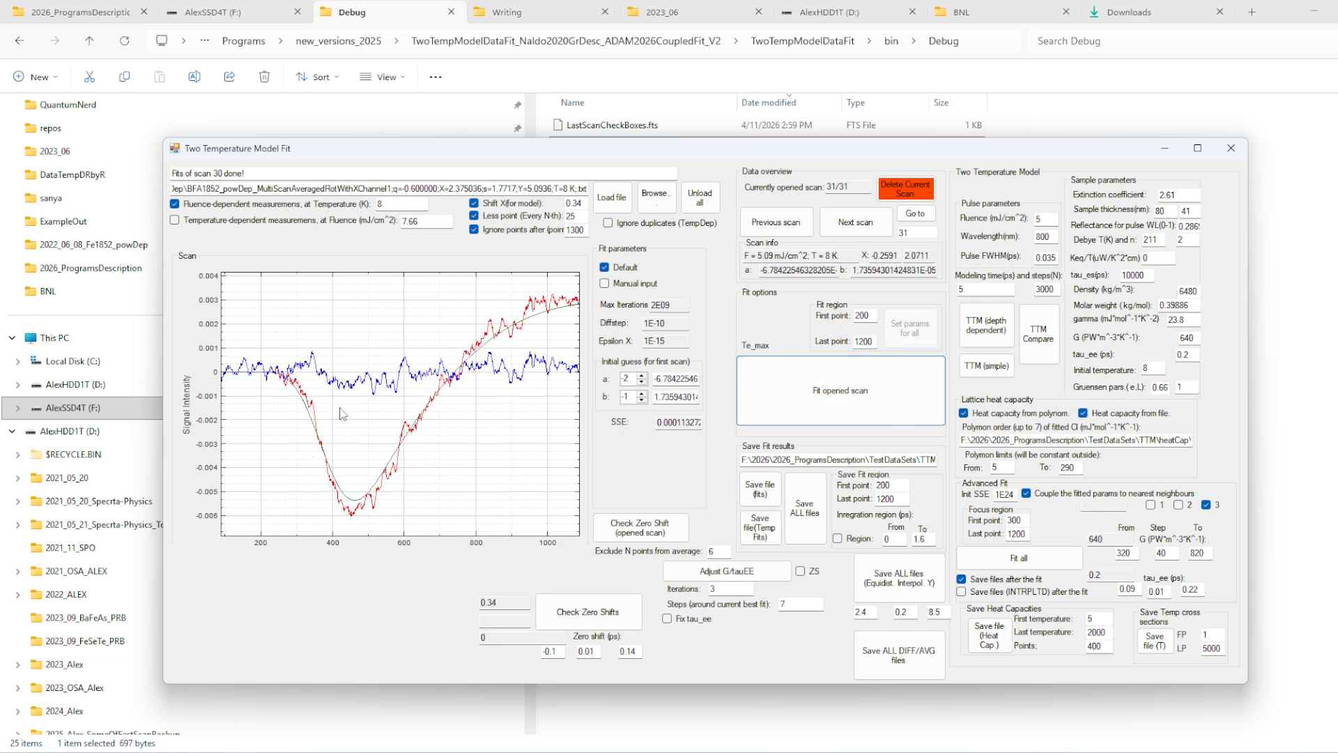
pyautogui.click(1187, 354)
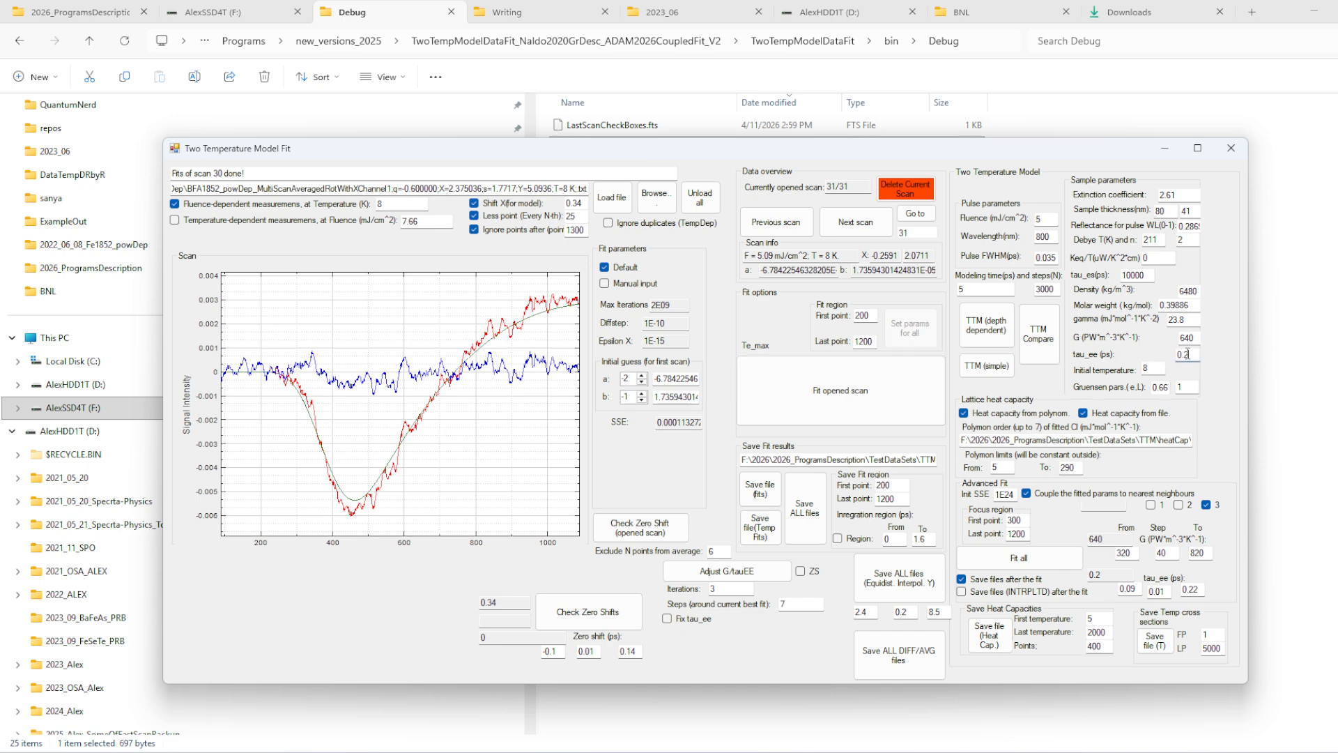
pyautogui.moveTo(283, 442); pyautogui.dragTo(339, 444)
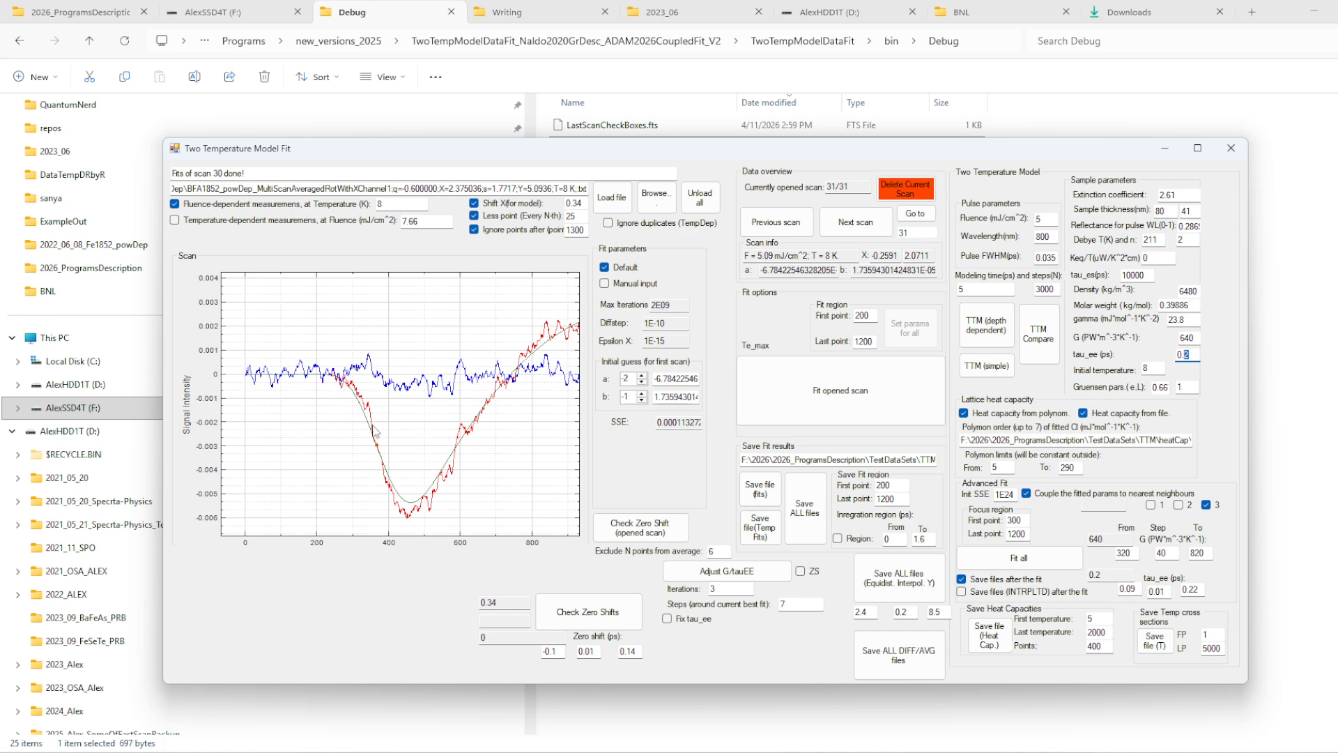
pyautogui.moveTo(372, 452); pyautogui.dragTo(396, 436)
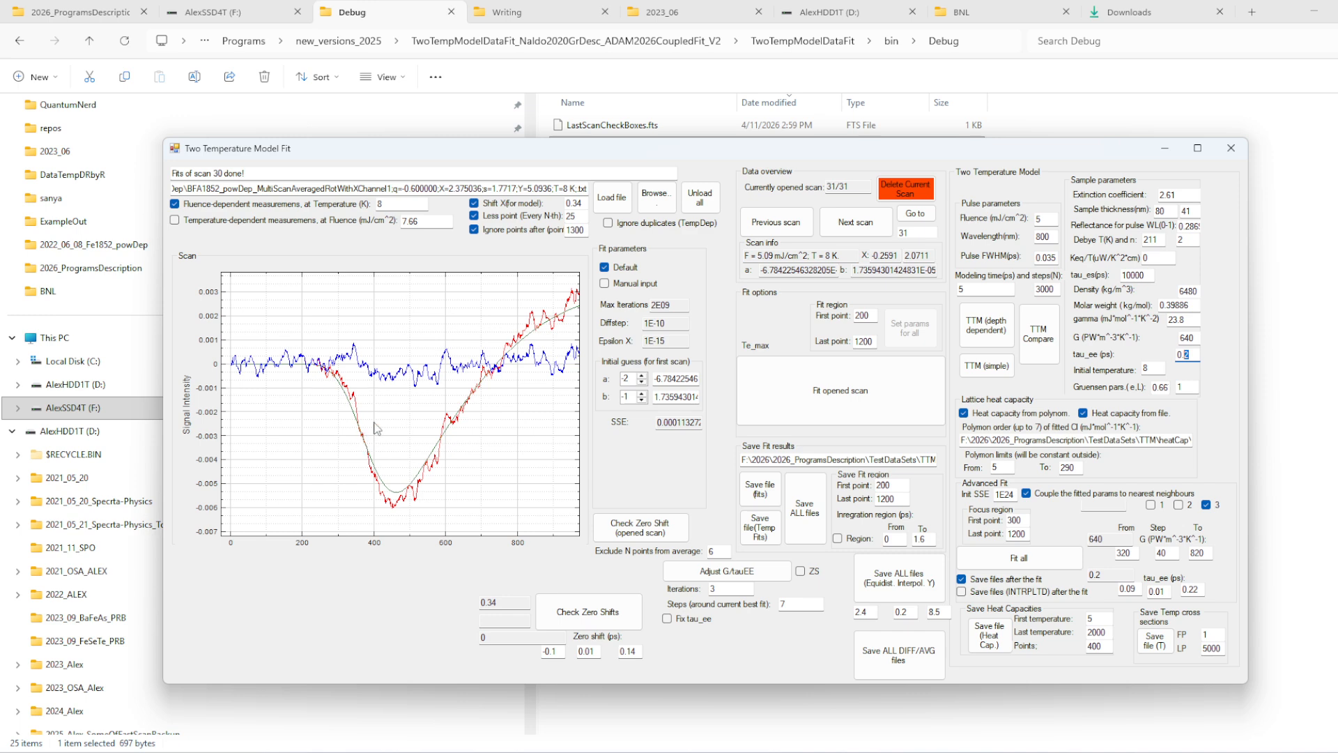
pyautogui.scroll(-3, 416, 429)
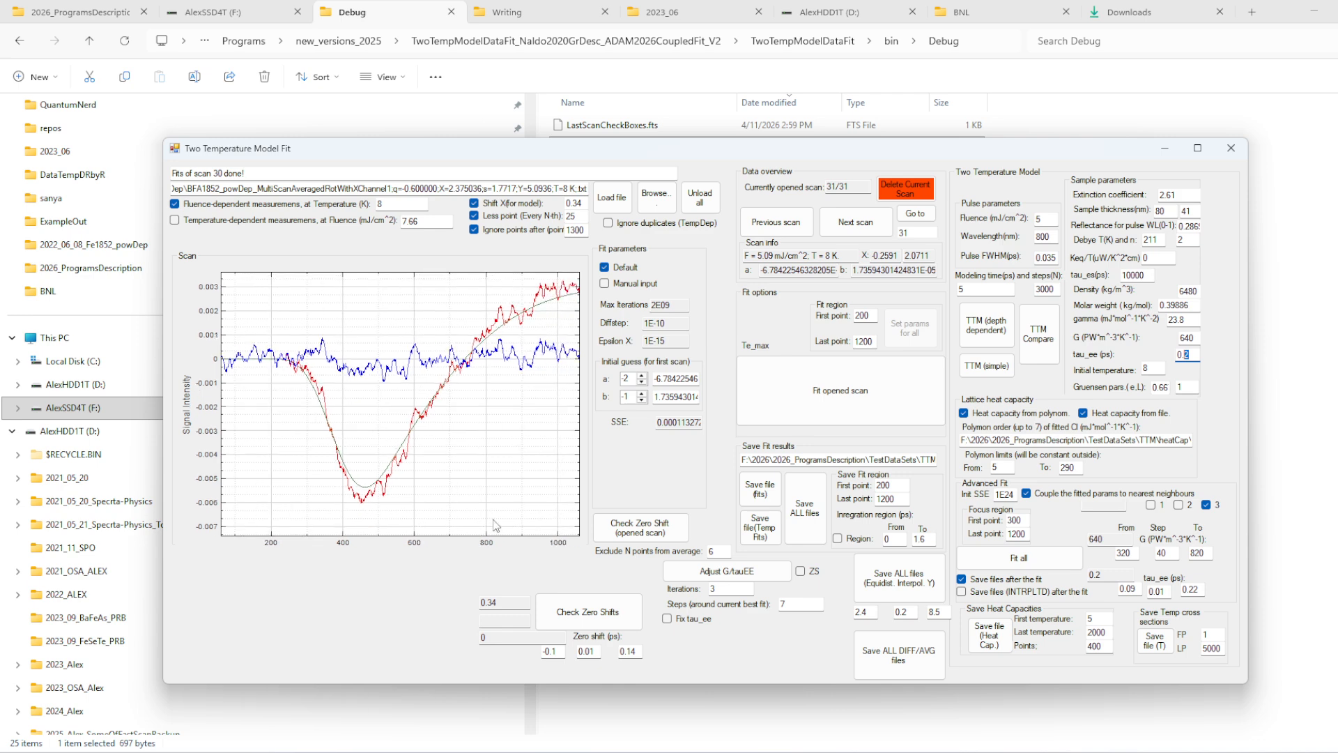
pyautogui.moveTo(426, 456); pyautogui.dragTo(397, 459)
pyautogui.moveTo(288, 405); pyautogui.dragTo(355, 443)
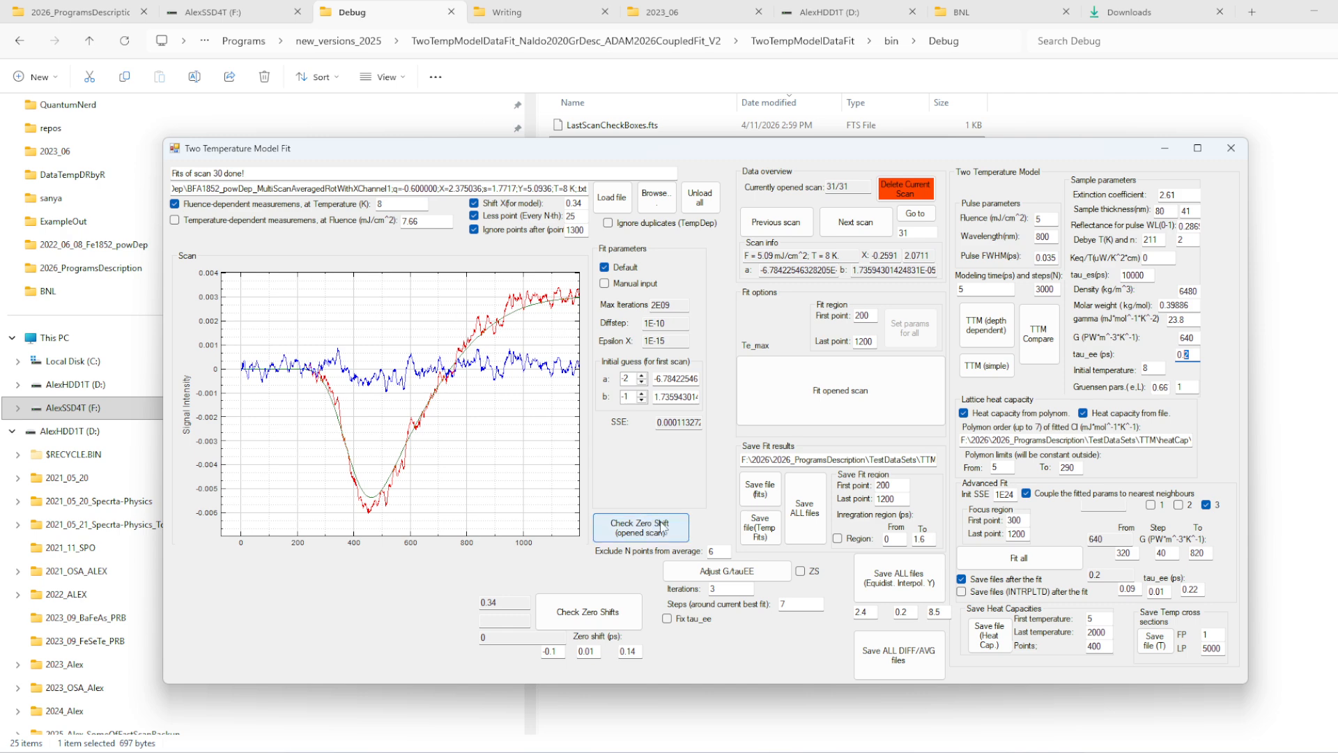
# - Set the zero shift search range to start at -0.14 ps with a step of 0.02 ps, keeping 0.14 ps as its end
pyautogui.click(561, 650)
pyautogui.write('4')
pyautogui.click(591, 651)
pyautogui.press('BackSpace')
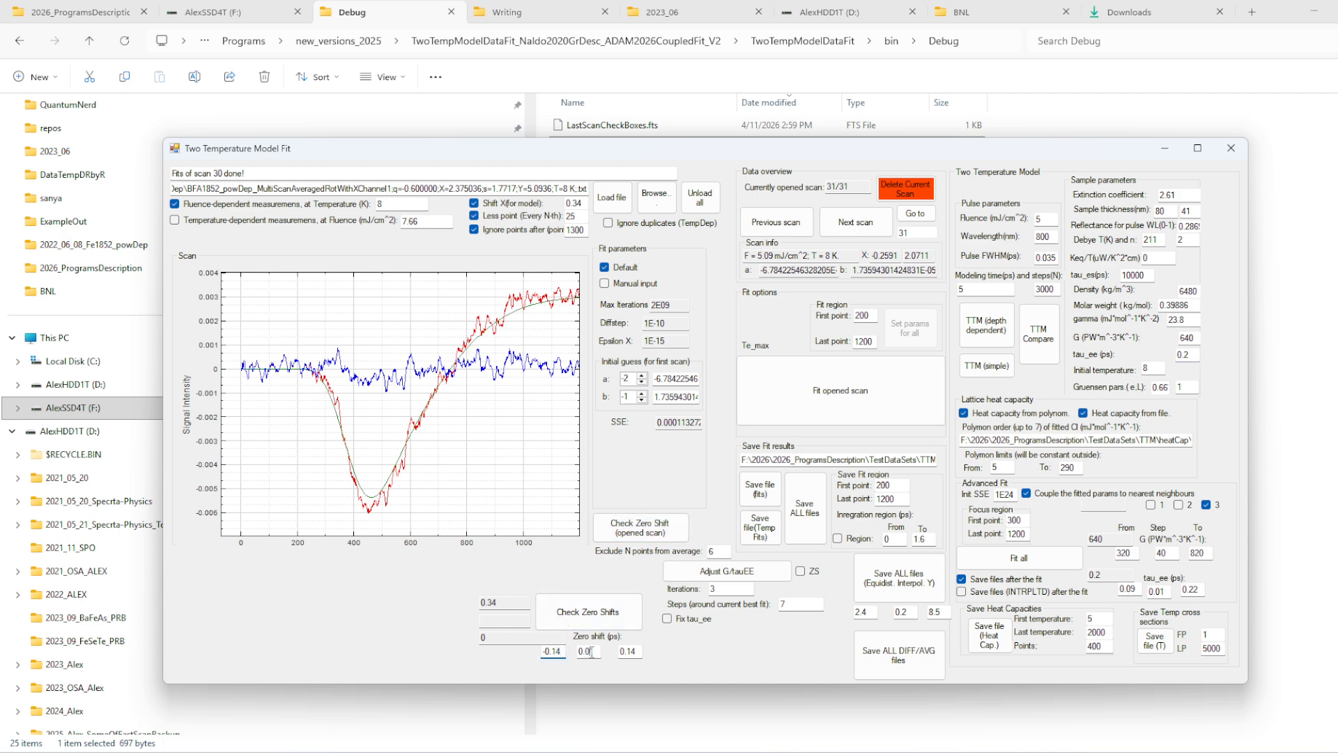
pyautogui.moveTo(596, 651); pyautogui.dragTo(624, 651)
pyautogui.click(639, 652)
# - Compare the search ranges for zero shift and tau_ee, and examine the falling edge of the fitted curve
pyautogui.doubleClick(1132, 589)
pyautogui.doubleClick(554, 651)
pyautogui.doubleClick(630, 652)
pyautogui.doubleClick(1136, 589)
pyautogui.moveTo(1201, 593); pyautogui.dragTo(1149, 584)
pyautogui.moveTo(345, 442); pyautogui.dragTo(288, 437)
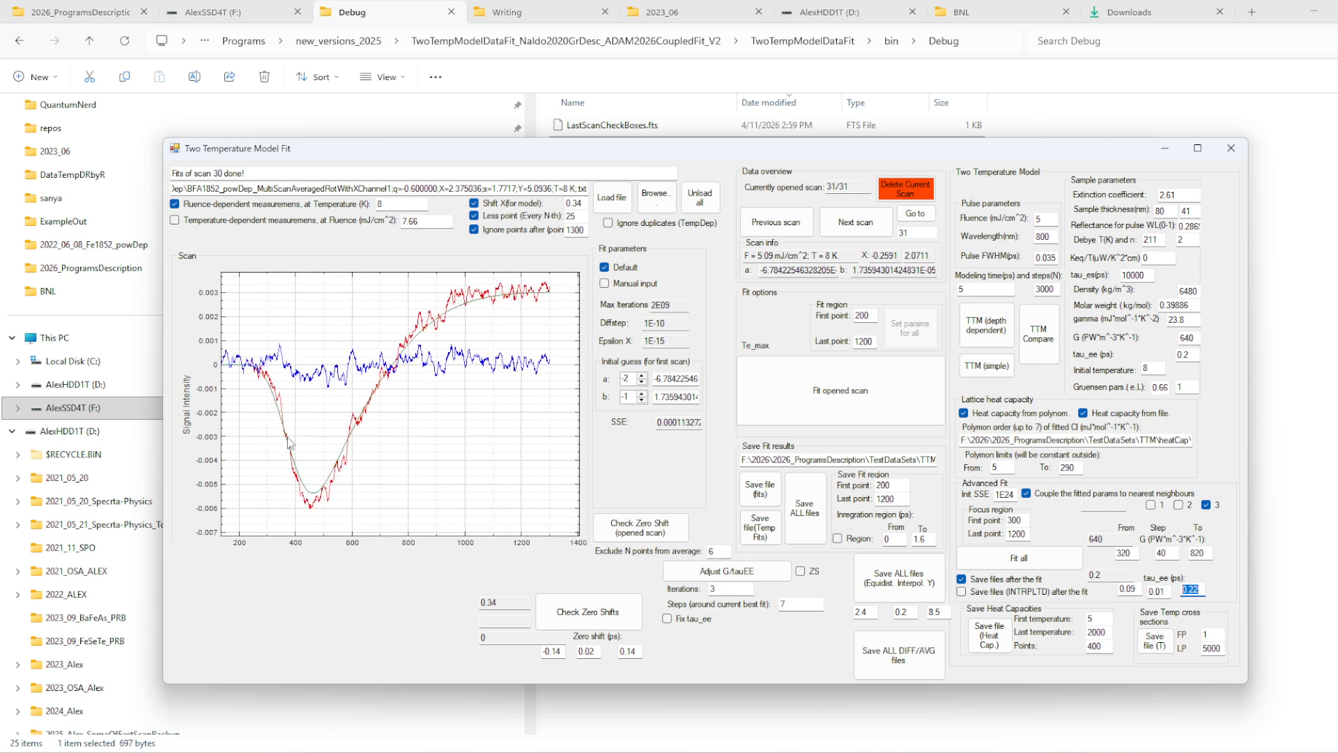
# - Set the X shift to 0.2 and tau_ee to 0.13 ps, reload the file, fit scan 31 and inspect the curve
pyautogui.moveTo(583, 203); pyautogui.dragTo(572, 203)
pyautogui.write('2')
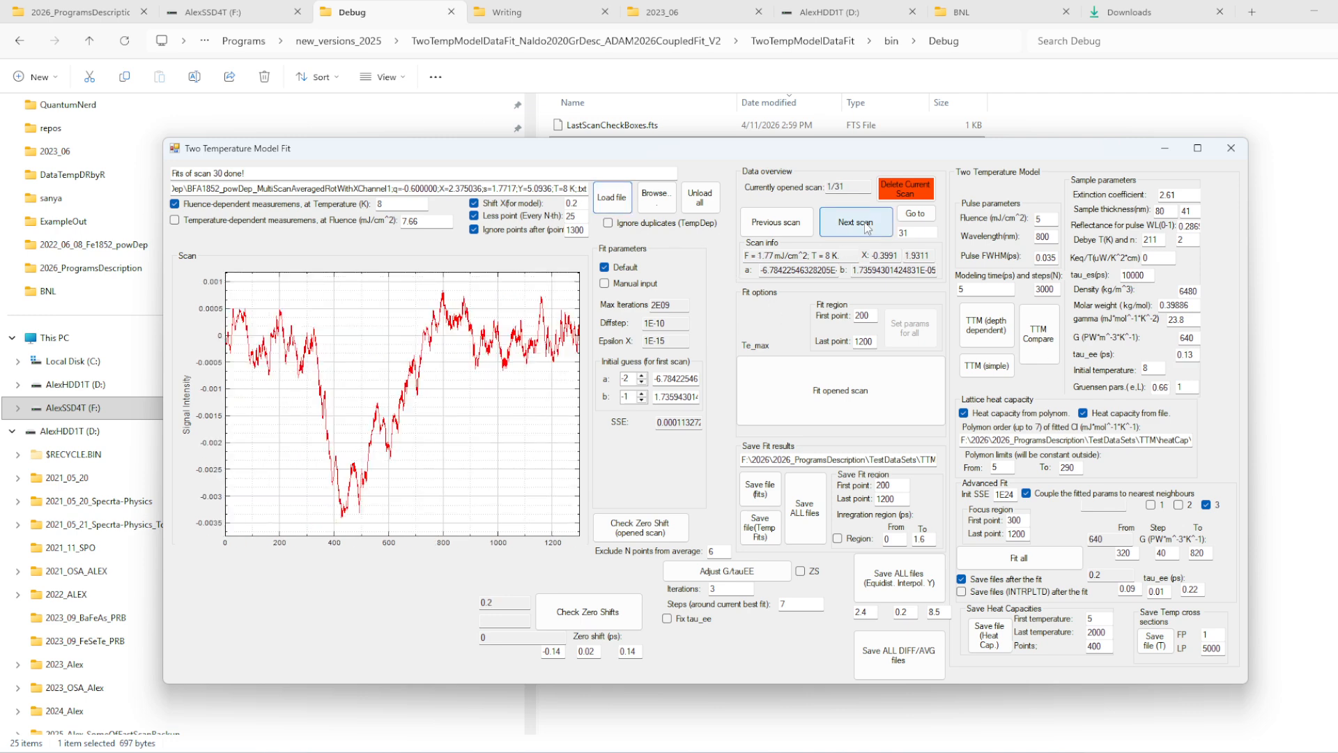
pyautogui.click(914, 214)
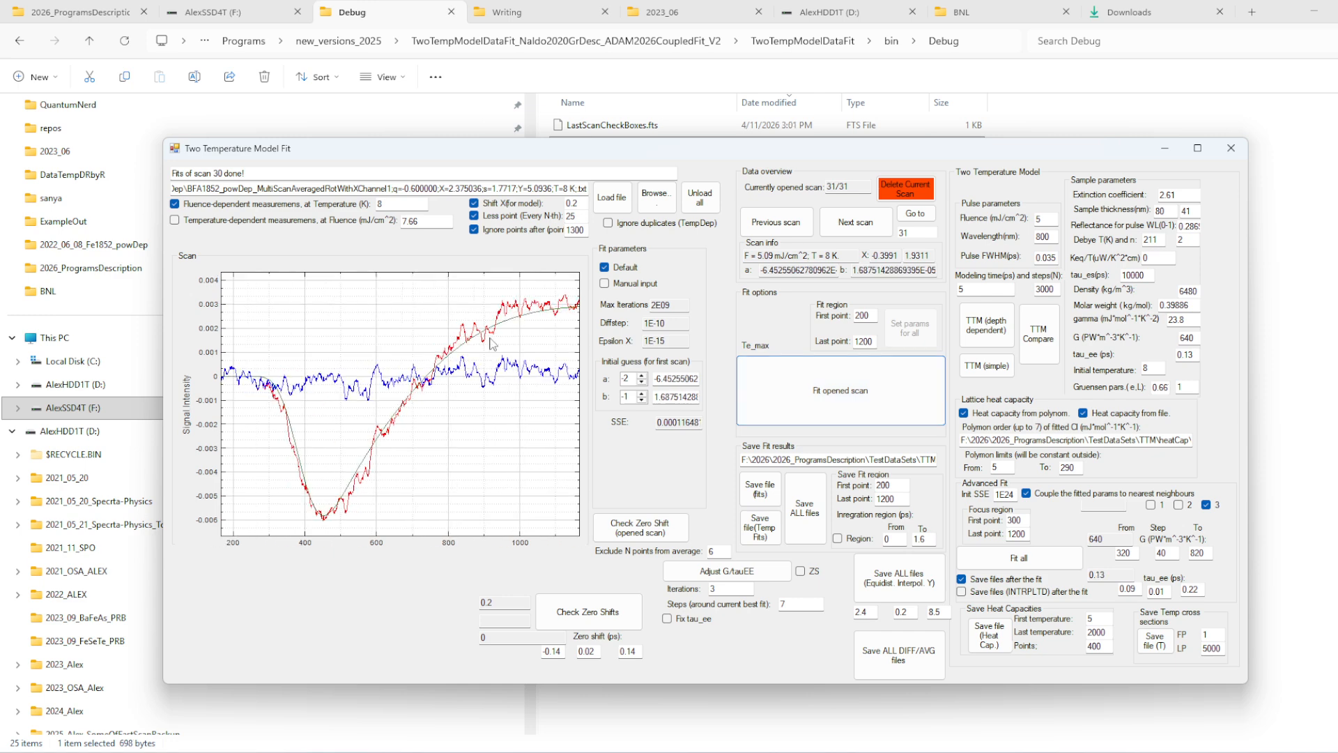
pyautogui.moveTo(496, 336); pyautogui.dragTo(441, 365)
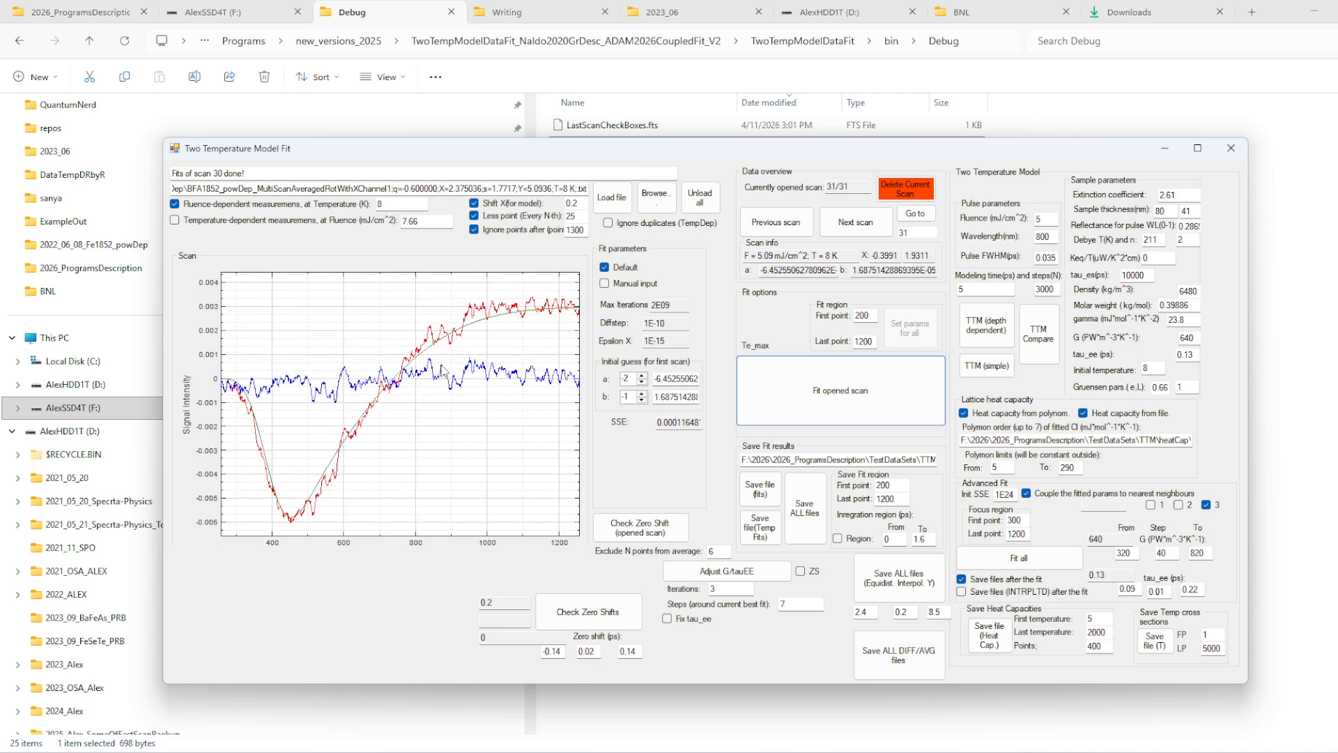
# - Set the coupling constant G to 650 and refit the opened scan
pyautogui.click(1186, 337)
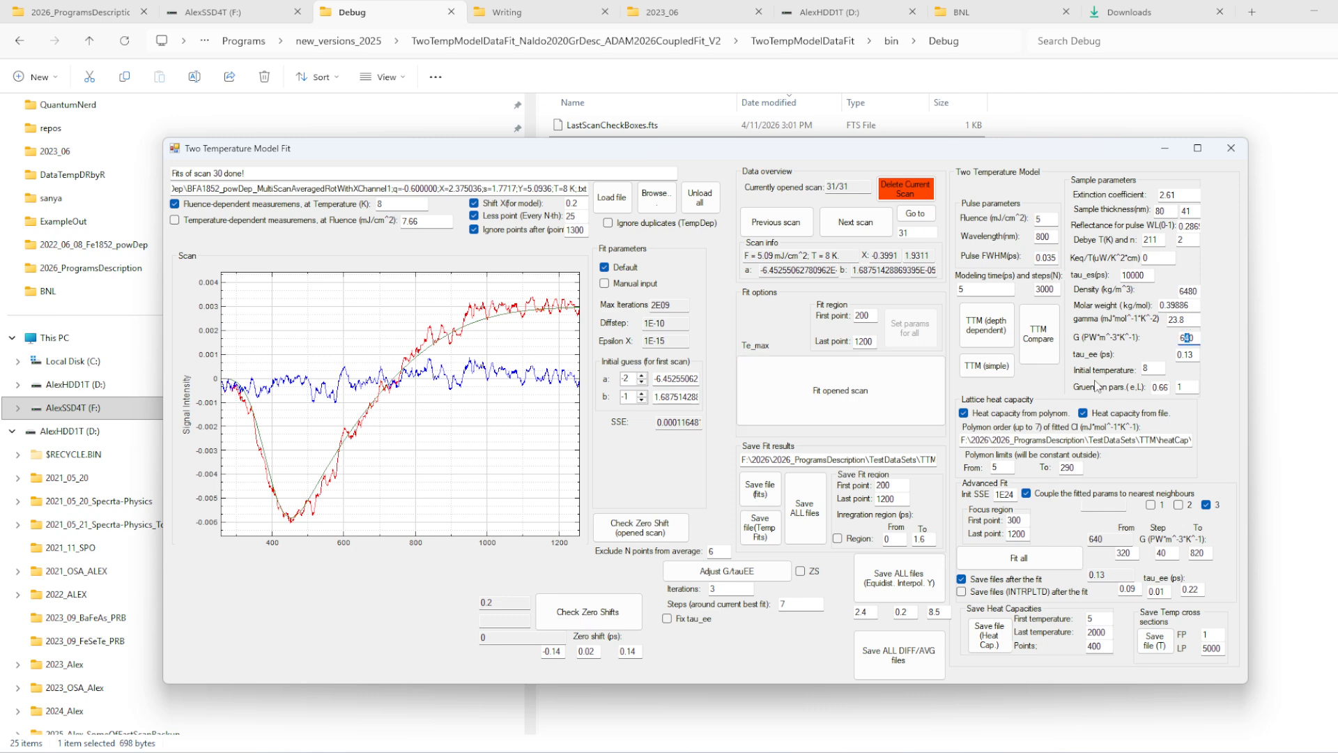
pyautogui.click(843, 406)
pyautogui.moveTo(519, 410); pyautogui.dragTo(496, 409)
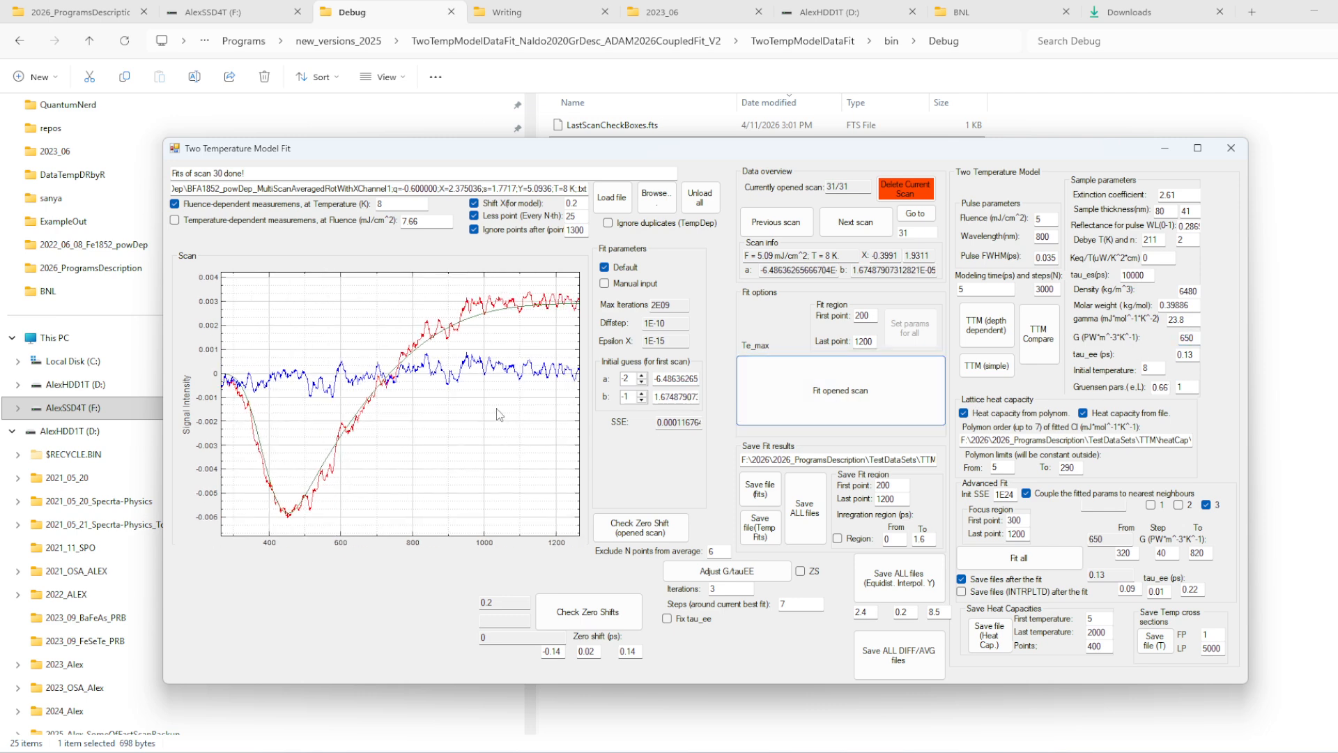
# - Lower the coupling constant G to 200 and refit the opened scan
pyautogui.moveTo(1193, 338); pyautogui.dragTo(1135, 337)
pyautogui.write('200')
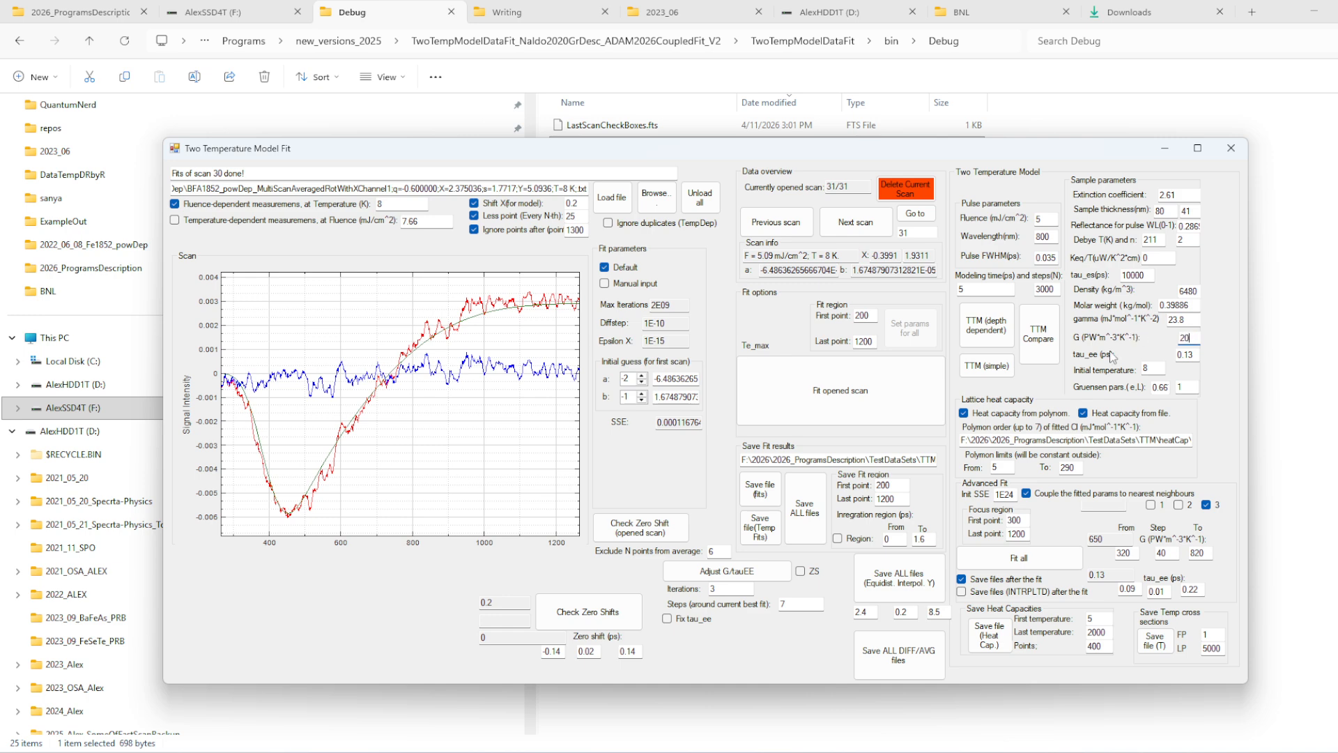
pyautogui.click(931, 395)
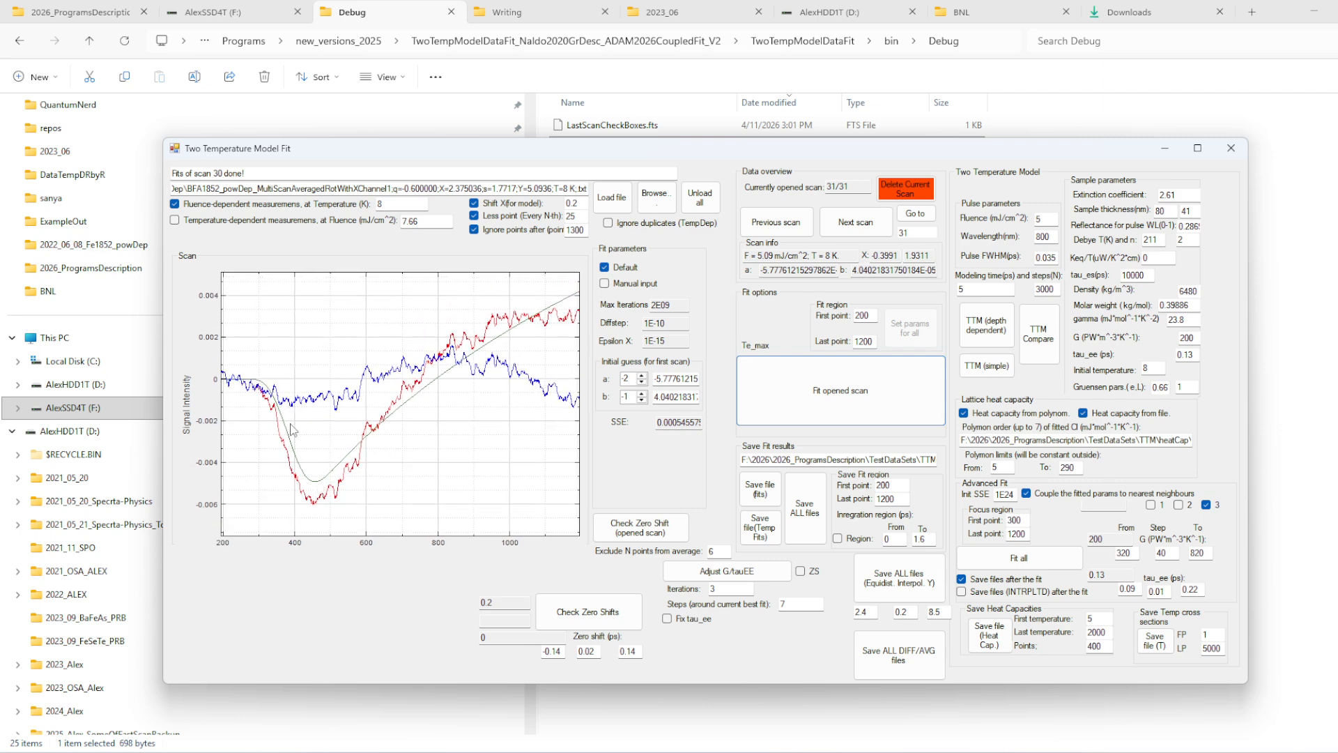
# - Raise the coupling constant G to 900, refit the opened scan and inspect the recovery part of the curve
pyautogui.click(1182, 337)
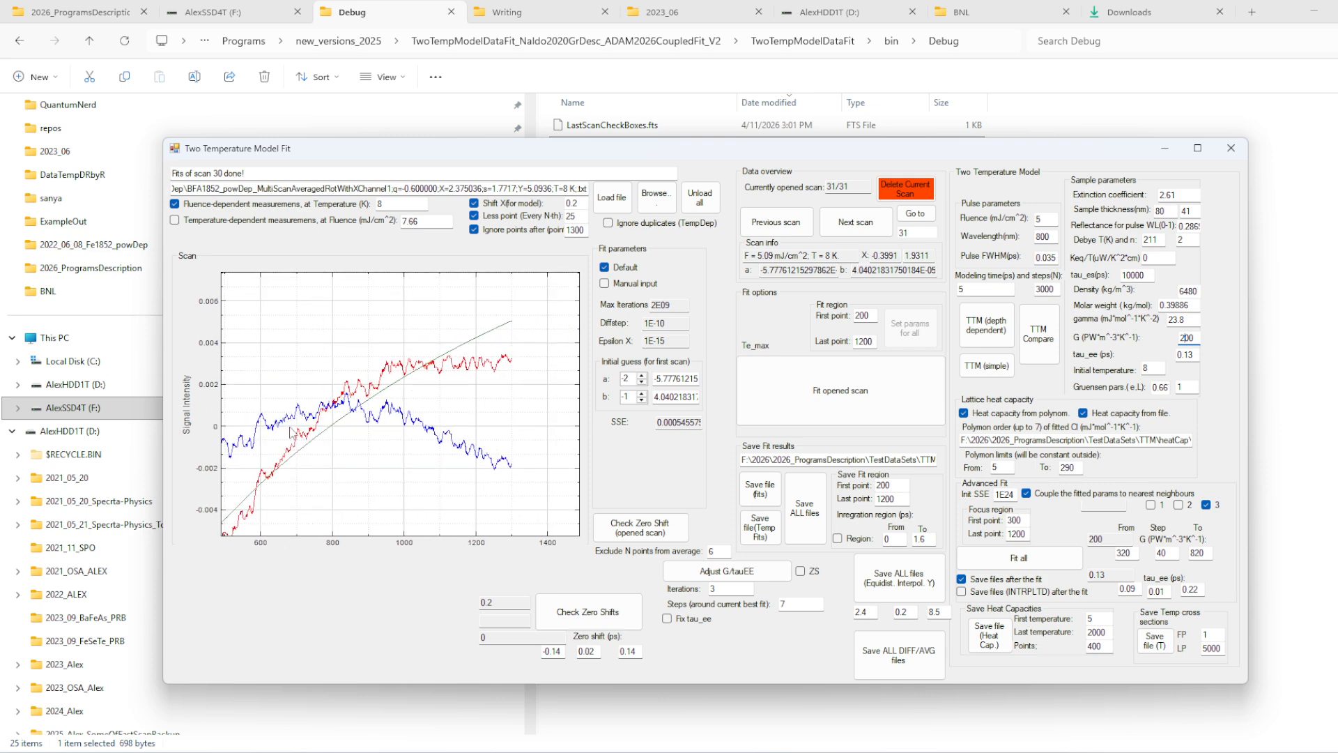
pyautogui.write('9')
pyautogui.click(840, 390)
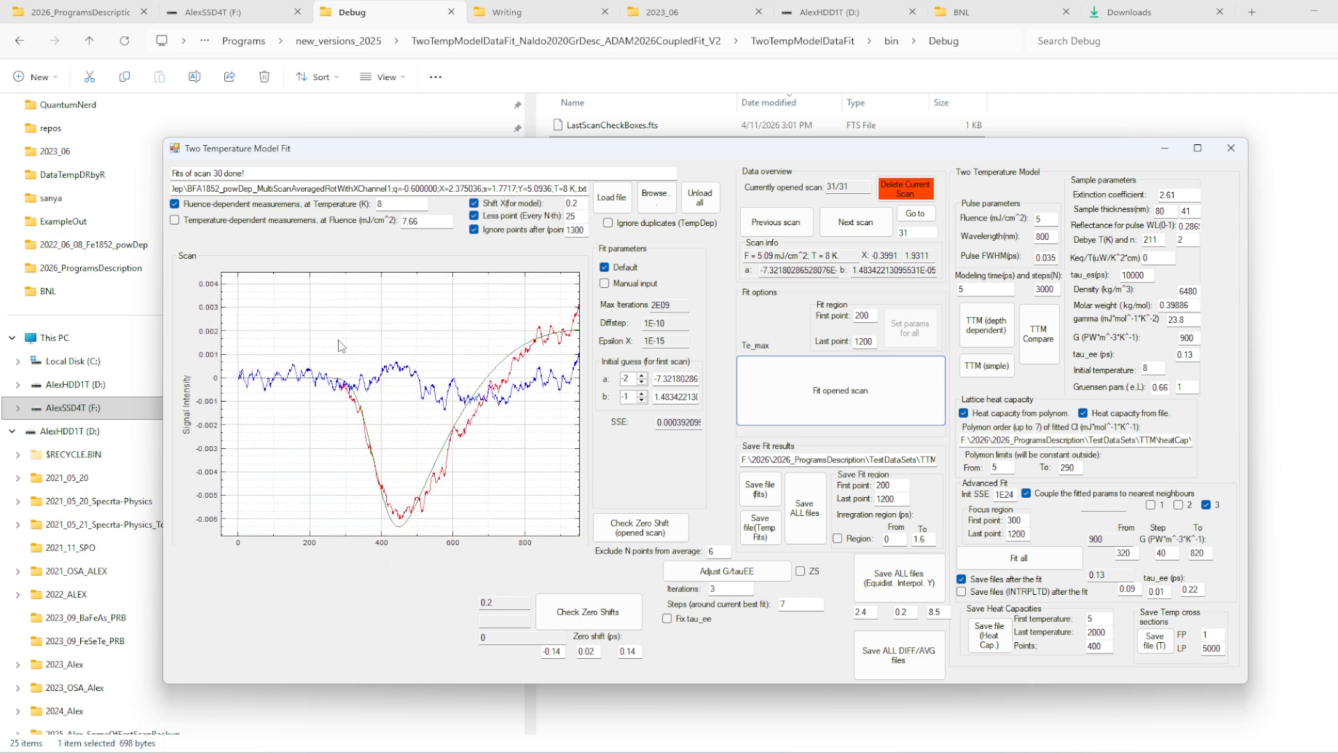
# - Return the coupling constant G to 650 and refit the opened scan
pyautogui.doubleClick(1195, 335)
pyautogui.write('650')
pyautogui.click(884, 398)
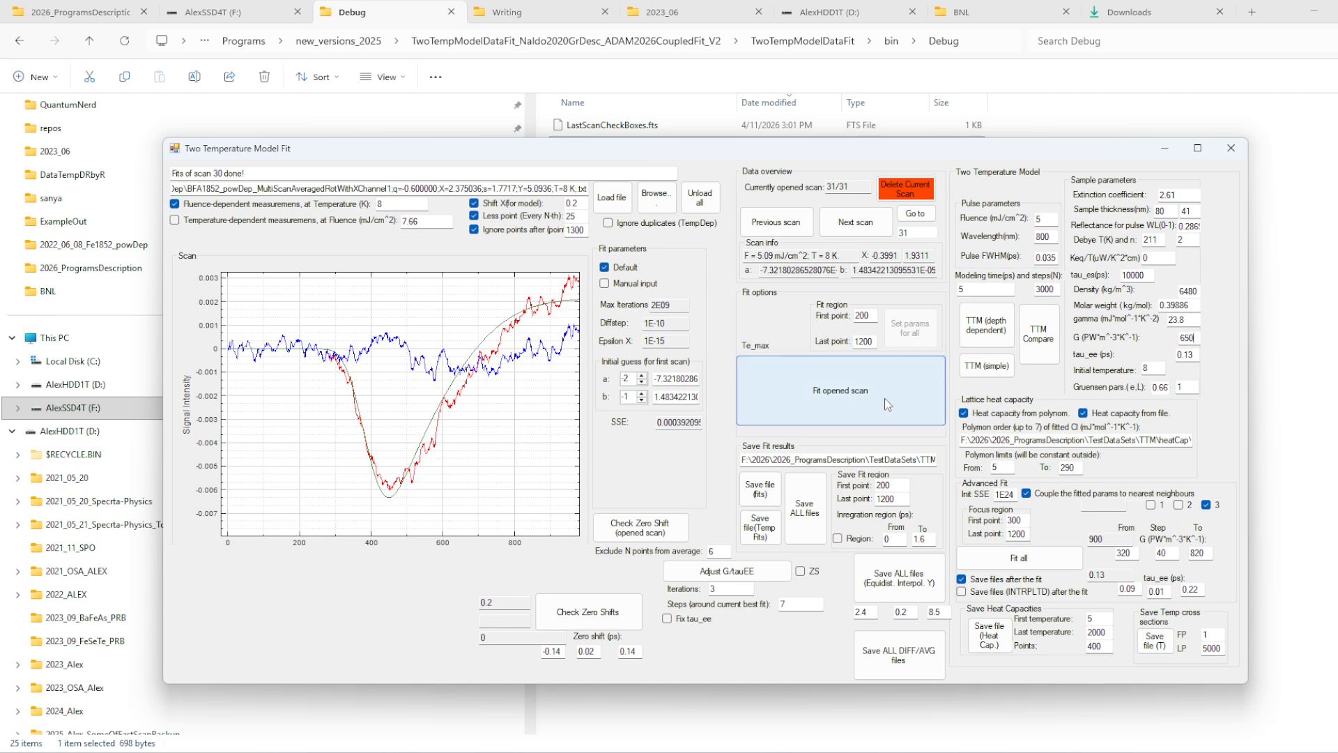
# - Run the zero shift check on the opened scan and highlight the leading digits of the resulting zero shift
pyautogui.doubleClick(1196, 337)
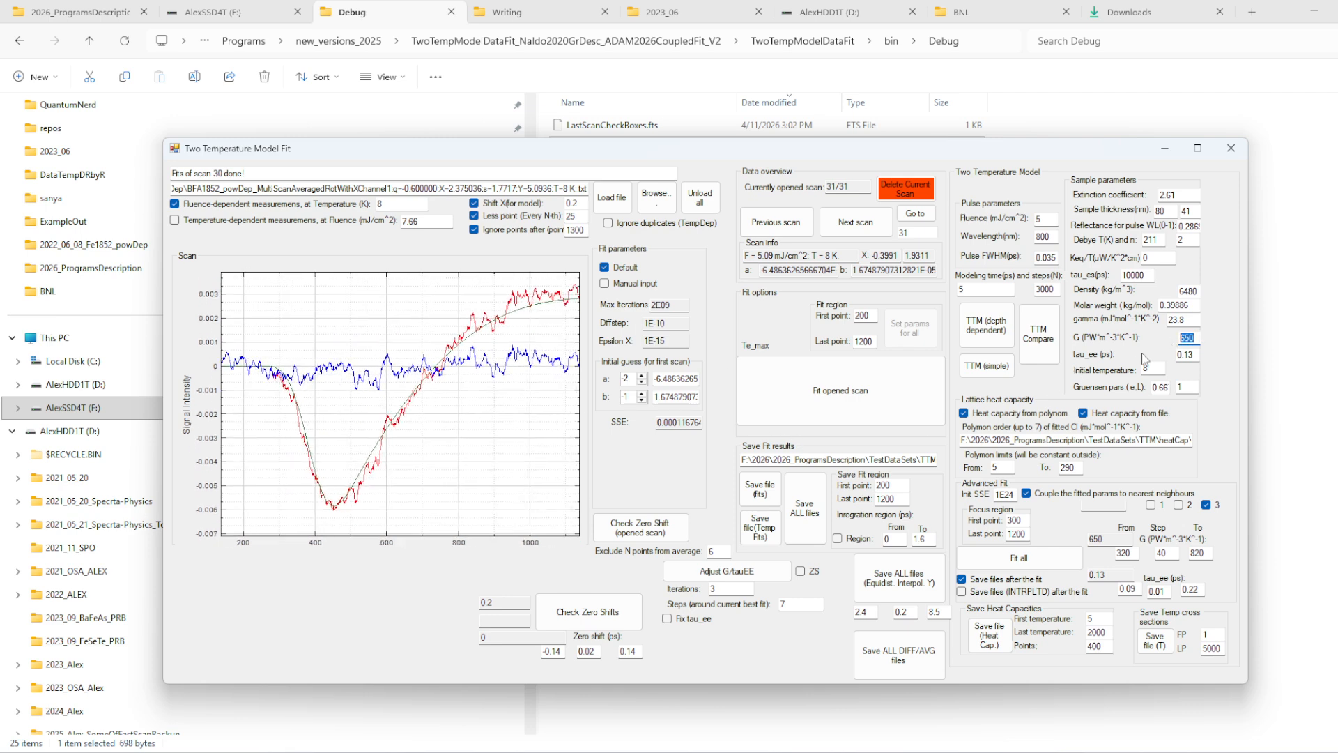
pyautogui.click(1192, 354)
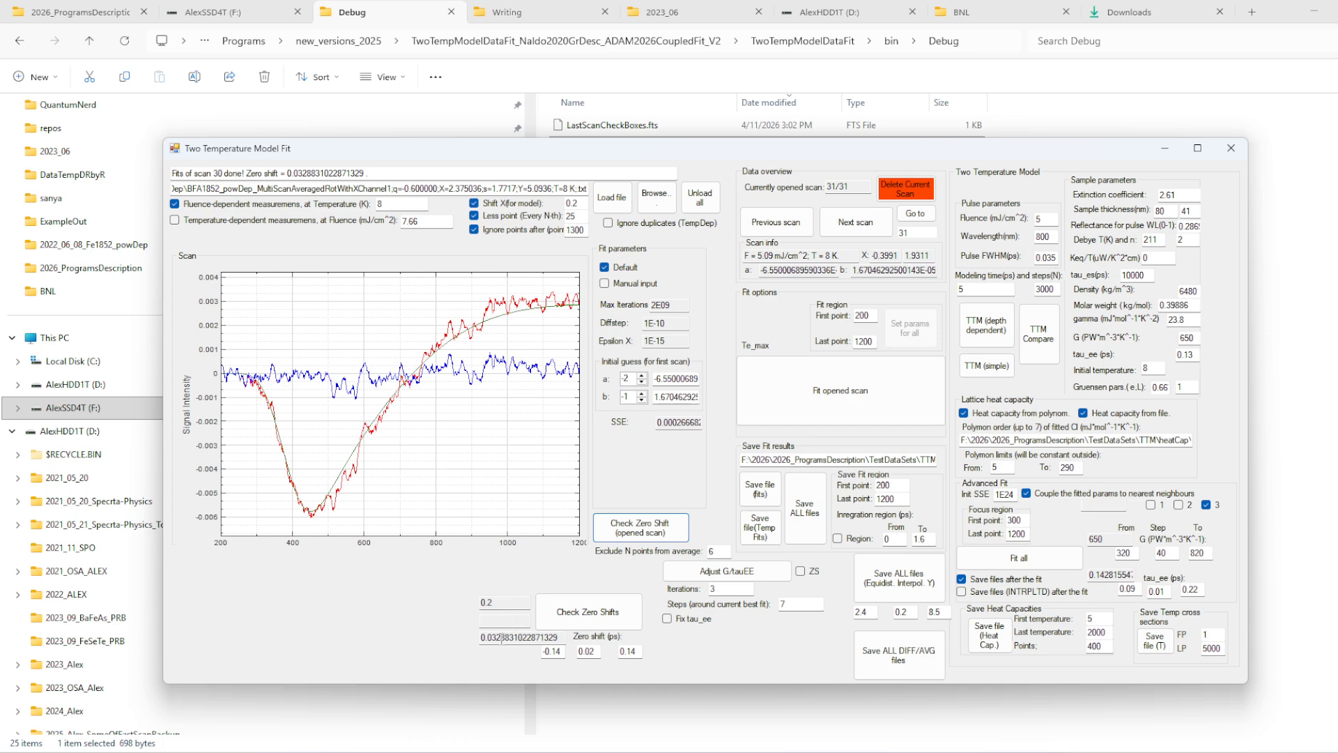
pyautogui.moveTo(501, 637); pyautogui.dragTo(489, 639)
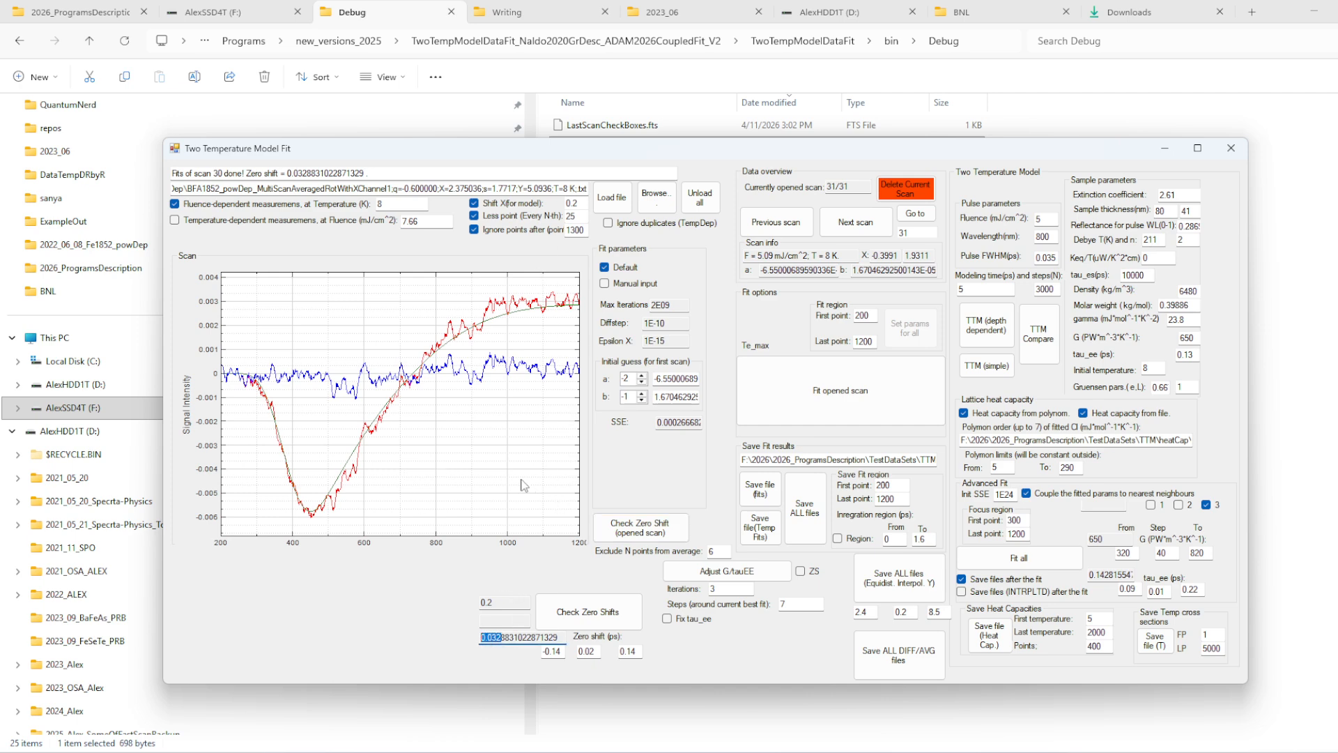
# - Set the X shift for the model to 0.232 to include the determined zero shift
pyautogui.moveTo(575, 205); pyautogui.dragTo(567, 206)
pyautogui.moveTo(499, 639); pyautogui.dragTo(477, 638)
pyautogui.click(498, 638)
pyautogui.click(496, 640)
pyautogui.click(499, 638)
pyautogui.click(579, 204)
pyautogui.write('32')
# - Compare the best-fit G and tau_ee with the sample parameters and set tau_ee to 0.142 ps
pyautogui.moveTo(1100, 539); pyautogui.dragTo(1071, 538)
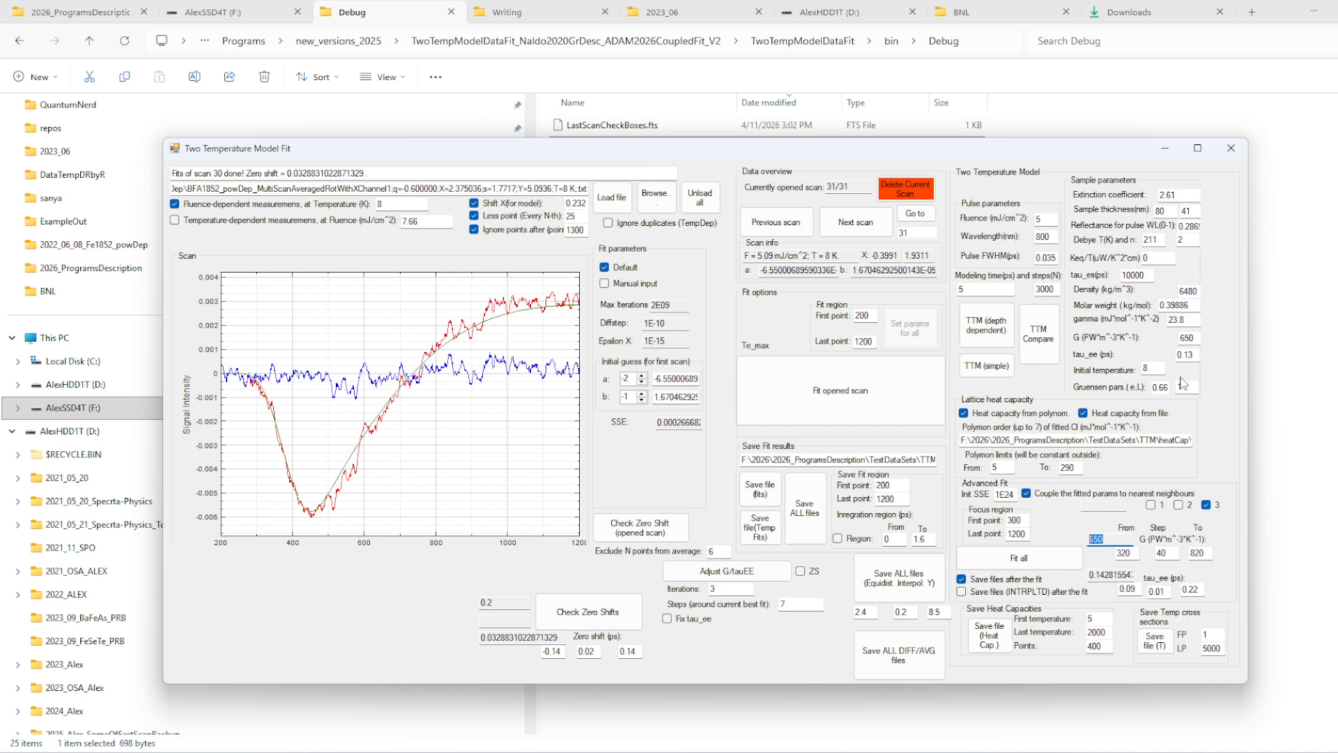
pyautogui.moveTo(1197, 339); pyautogui.dragTo(1177, 342)
pyautogui.moveTo(1106, 540); pyautogui.dragTo(1046, 552)
pyautogui.moveTo(1106, 579); pyautogui.dragTo(1092, 573)
pyautogui.doubleClick(1197, 353)
pyautogui.write('0.142')
# - Reload the scan data with the new X shift and refit scan 31, inspecting the dip and recovery of the curve
pyautogui.click(612, 201)
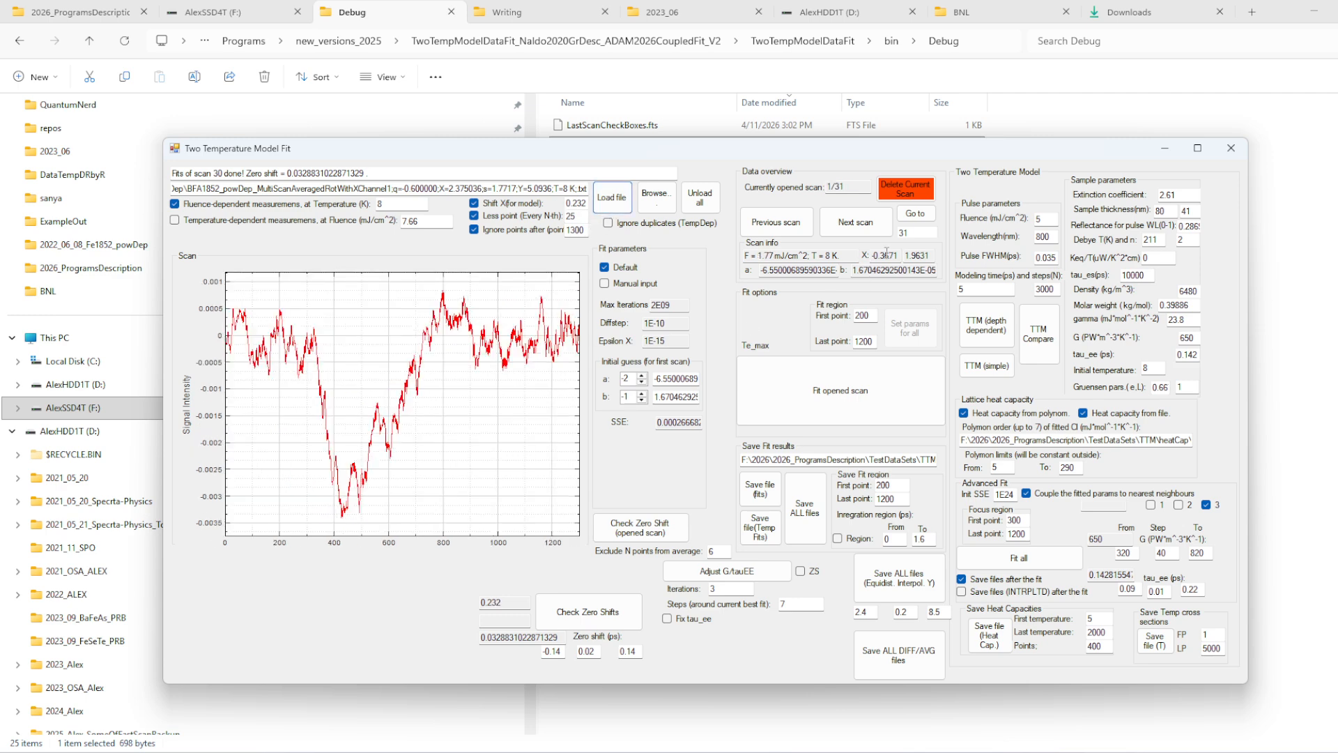
pyautogui.click(866, 385)
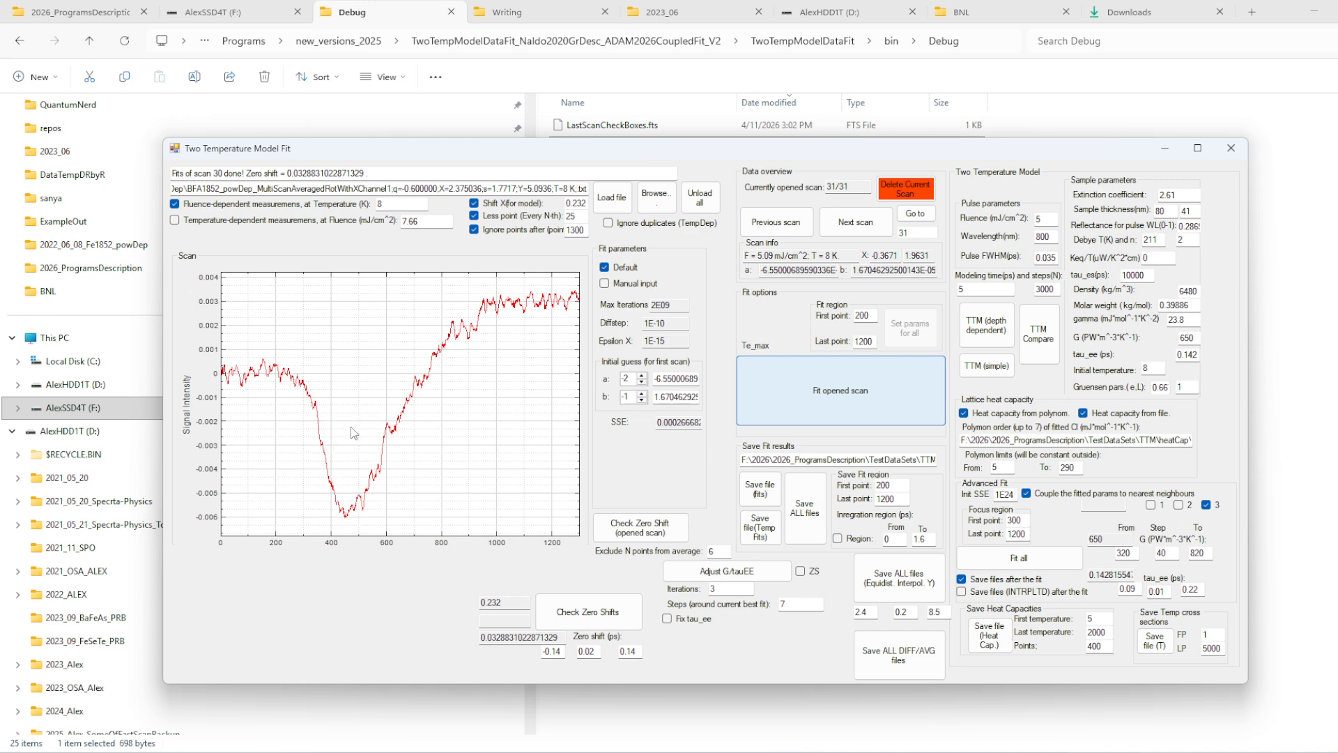
pyautogui.scroll(2, 328, 415)
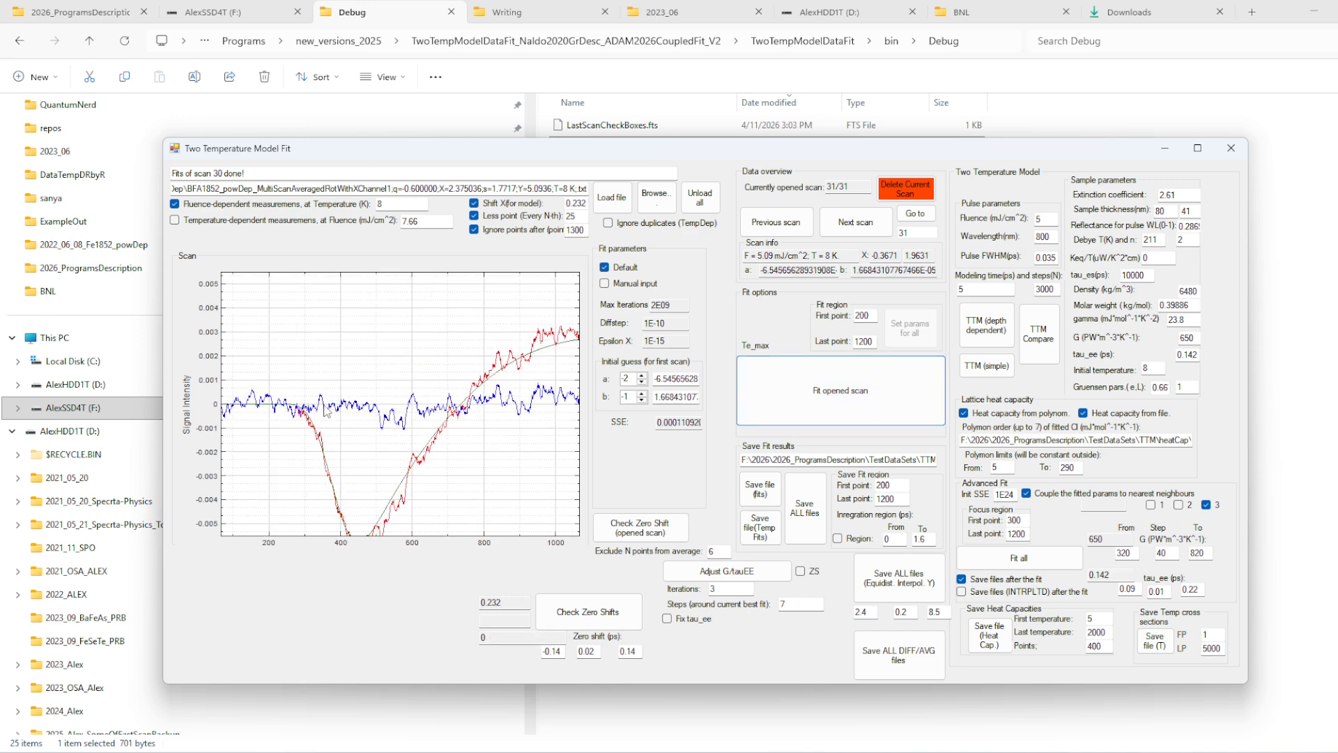
pyautogui.moveTo(324, 406); pyautogui.dragTo(340, 382)
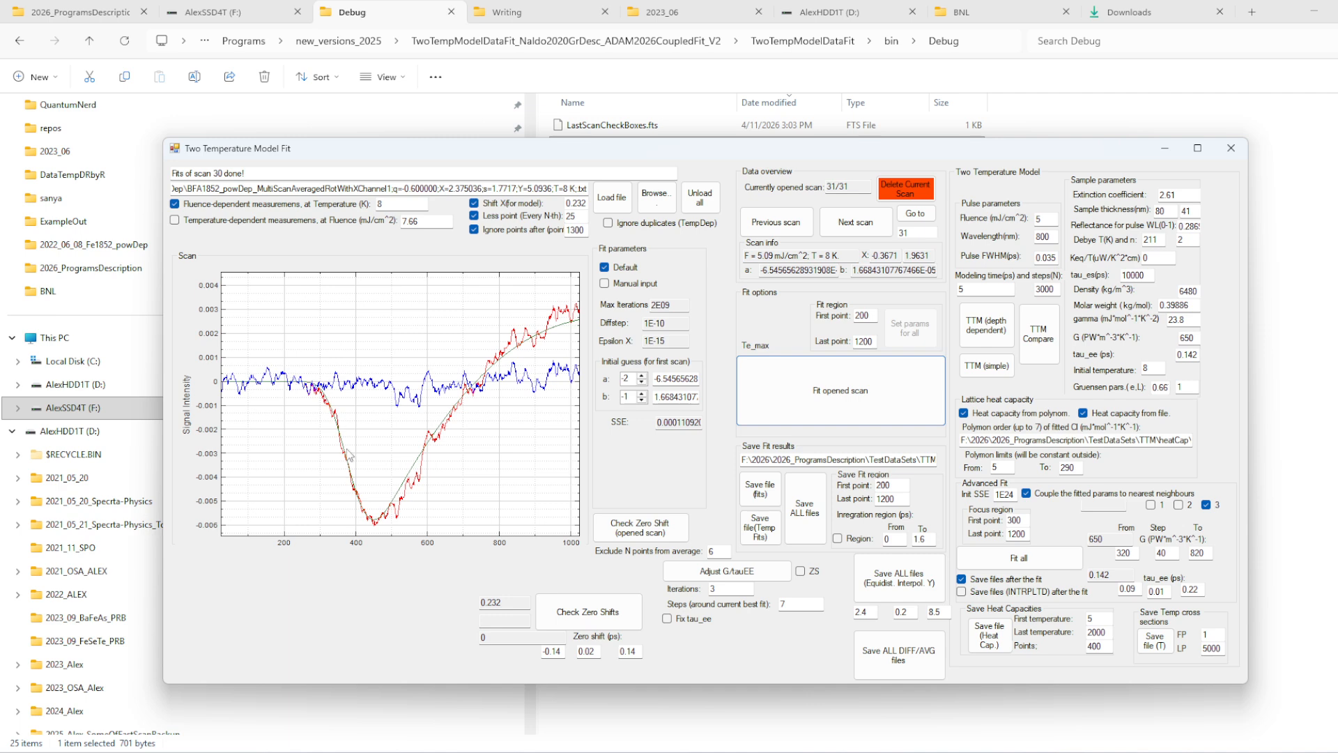
pyautogui.scroll(2, 351, 457)
pyautogui.scroll(2, 401, 531)
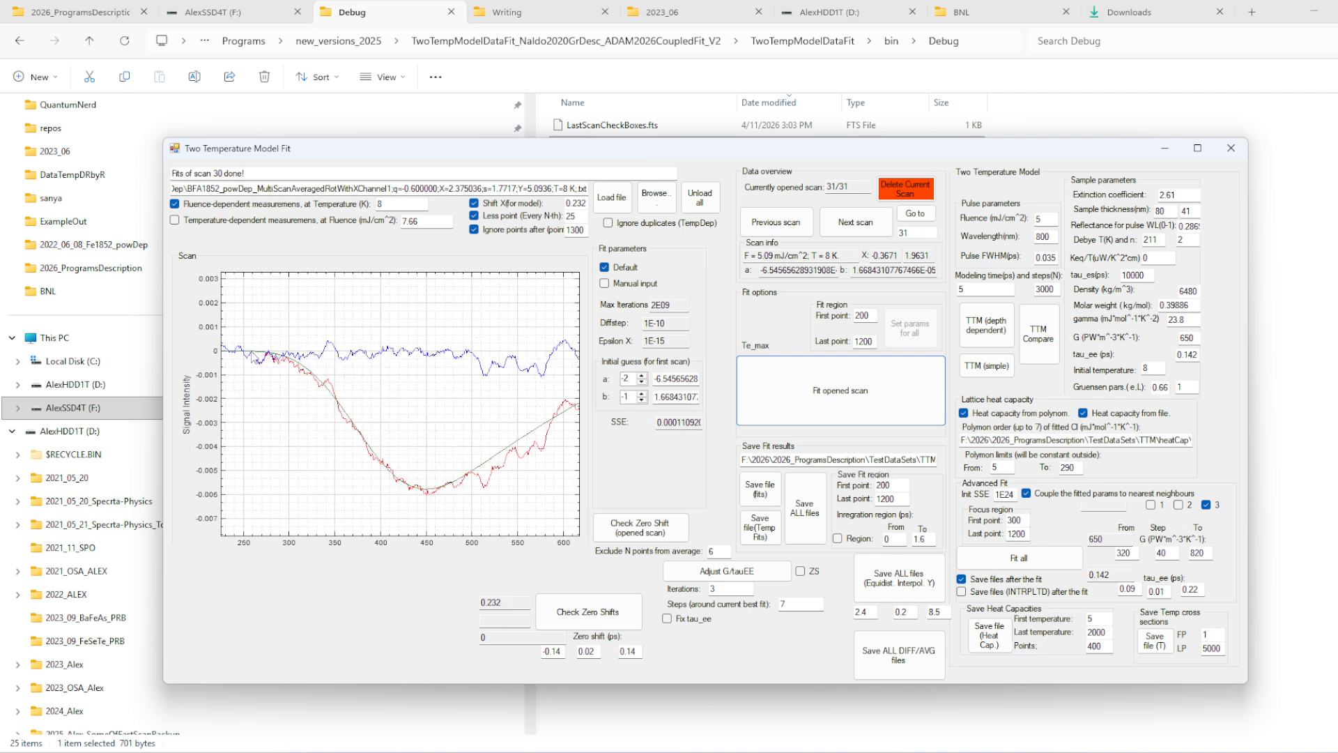
pyautogui.scroll(-5, 487, 540)
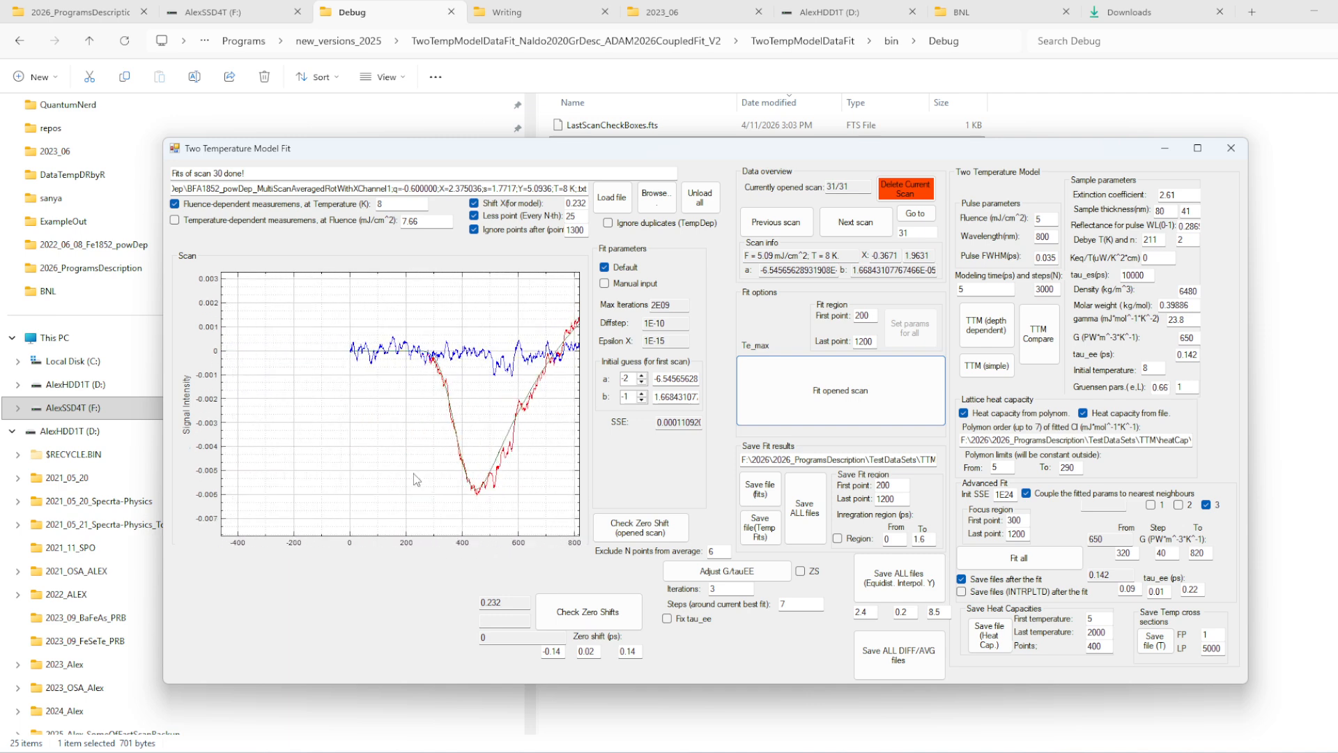
pyautogui.moveTo(416, 480); pyautogui.dragTo(242, 514)
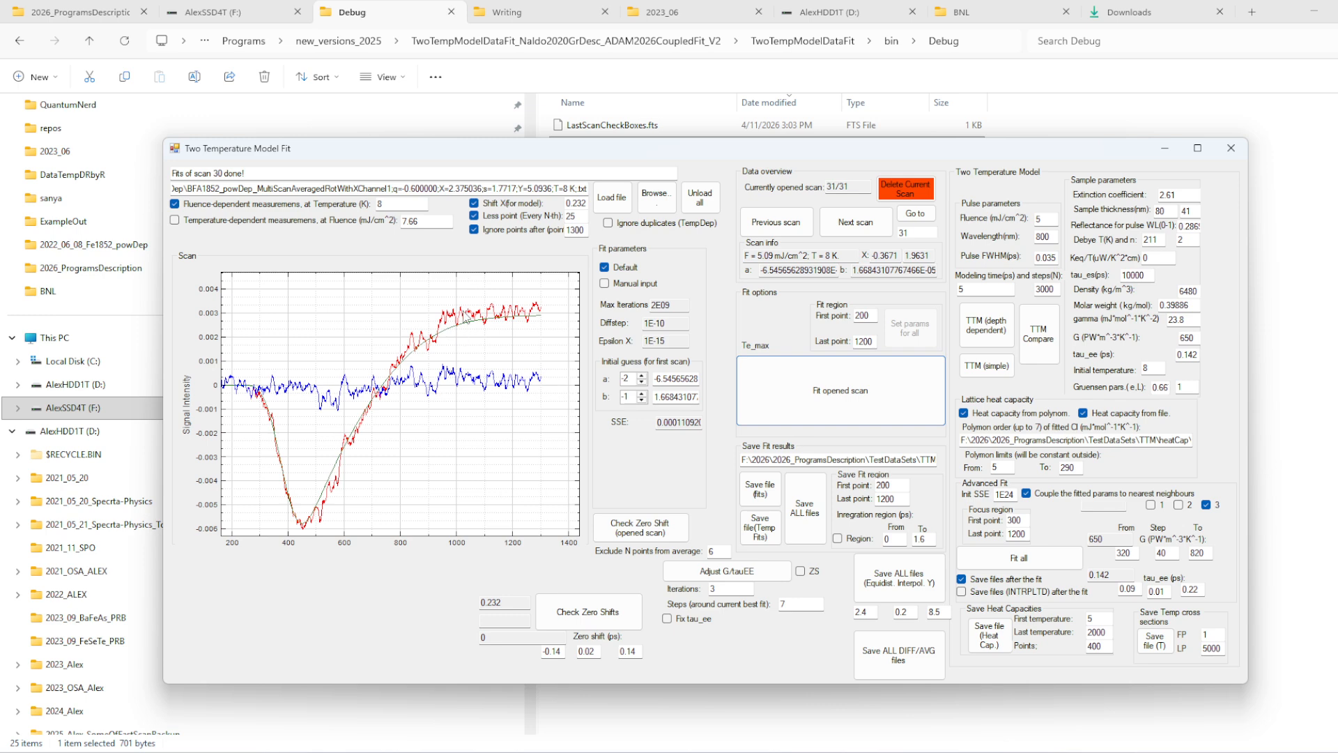
# - Review the parameters used for the fit, highlighting the coupling constant G and the X shift
pyautogui.moveTo(1193, 338); pyautogui.dragTo(1174, 338)
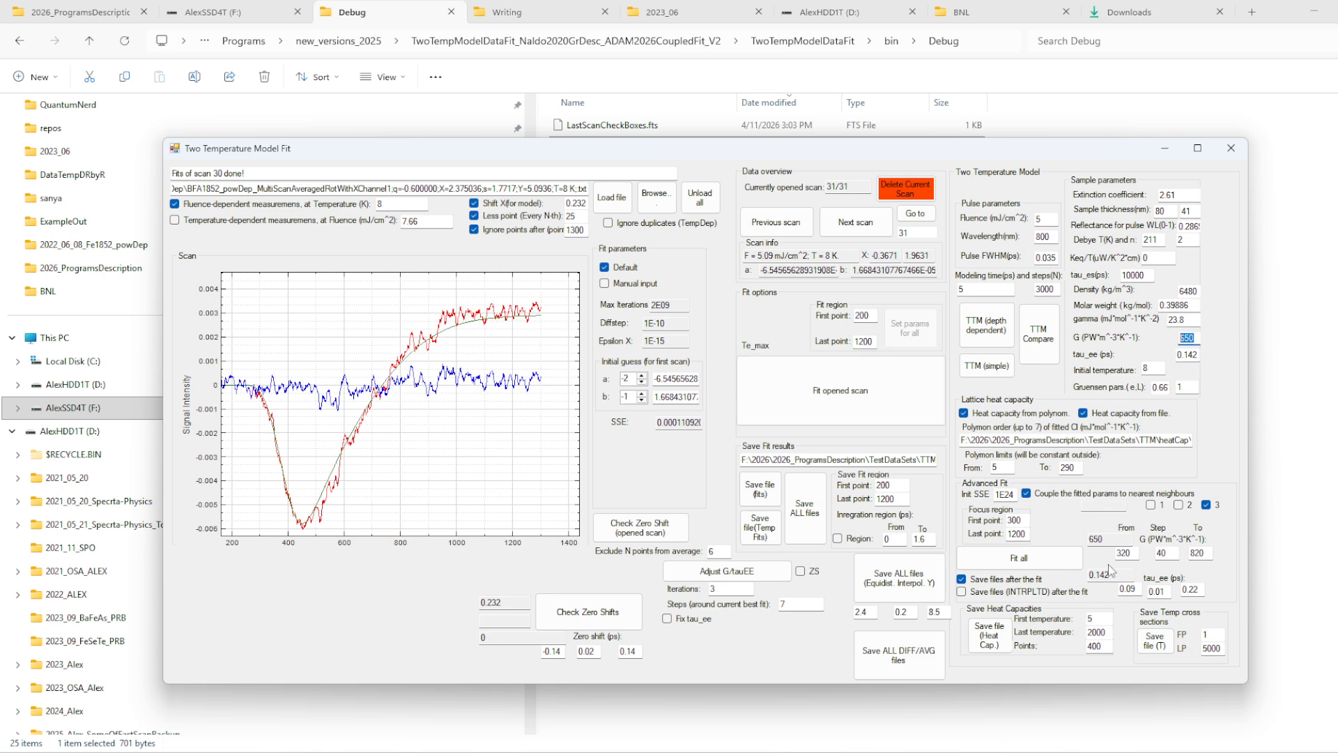
pyautogui.moveTo(1129, 539); pyautogui.dragTo(1023, 534)
pyautogui.click(1189, 339)
pyautogui.moveTo(587, 205); pyautogui.dragTo(544, 208)
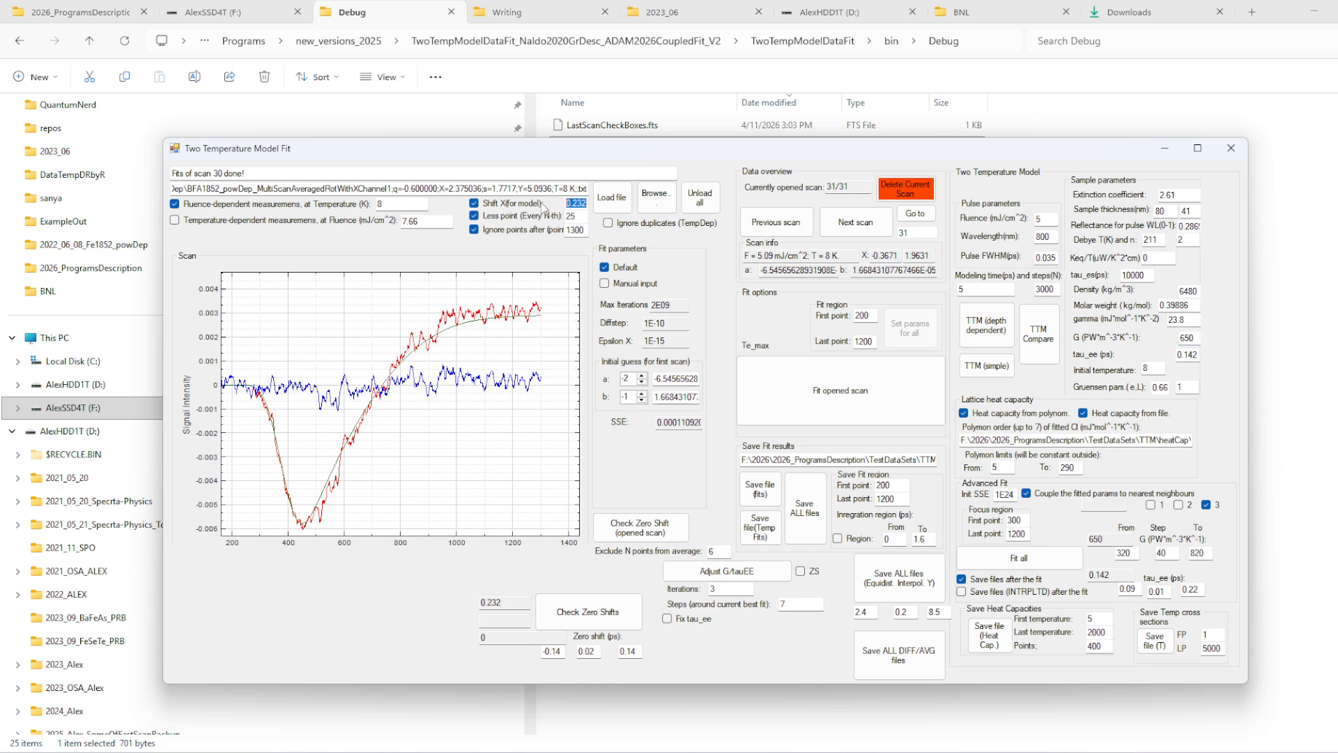